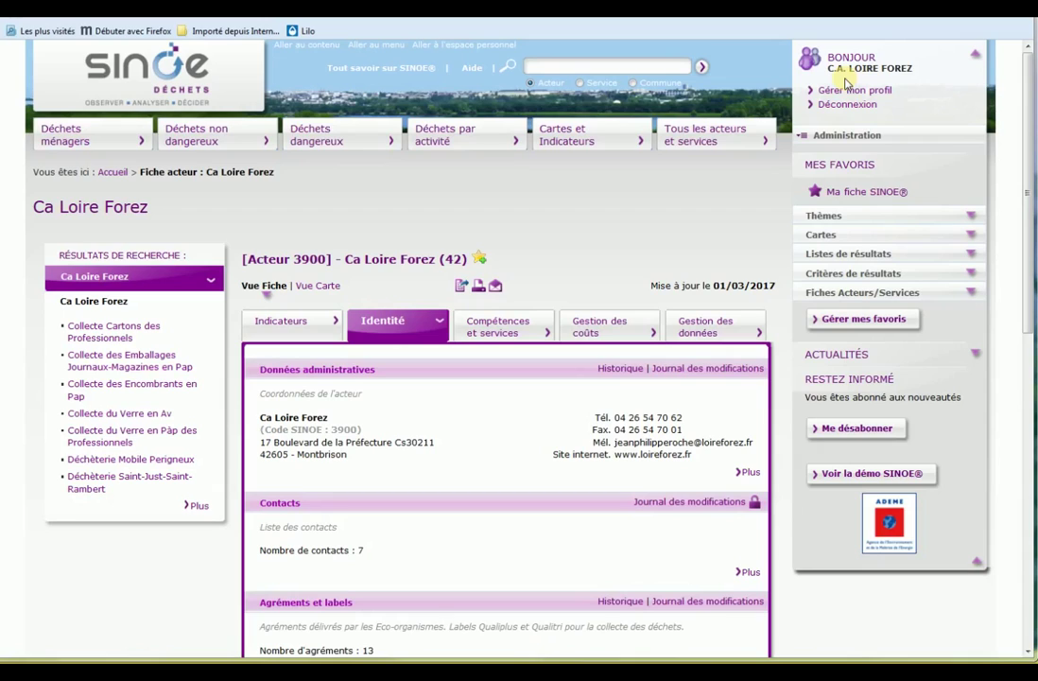
Open the community's own SINOE record and show its Compétences et services information.
{"action": "left_click", "coordinate": [857, 194]}
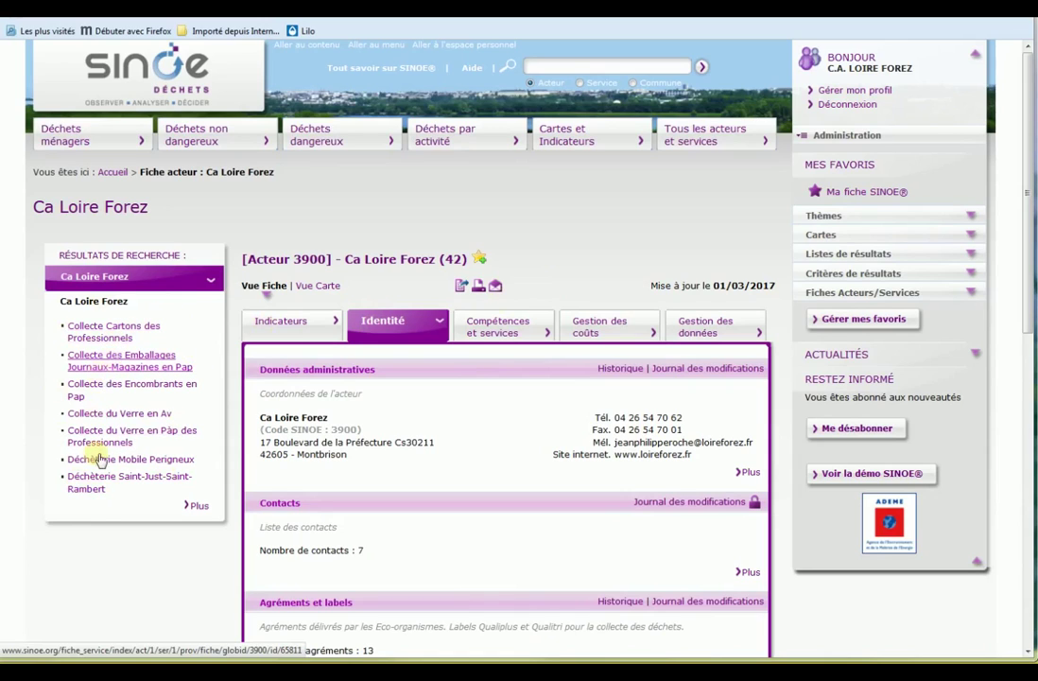
{"action": "left_click", "coordinate": [99, 484]}
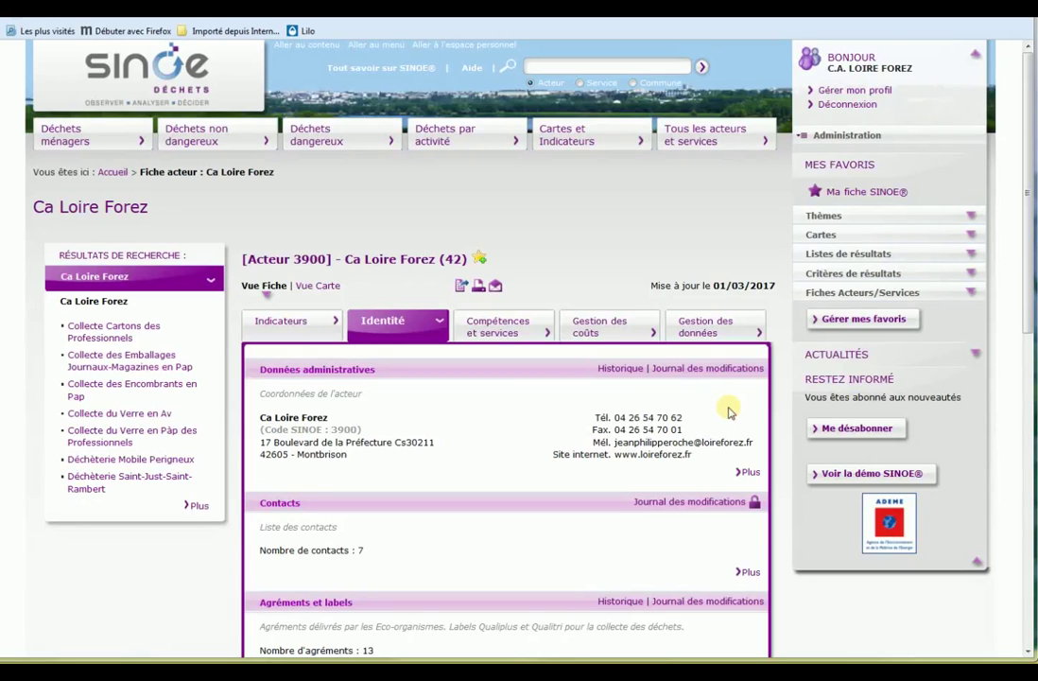
{"action": "left_click", "coordinate": [502, 331]}
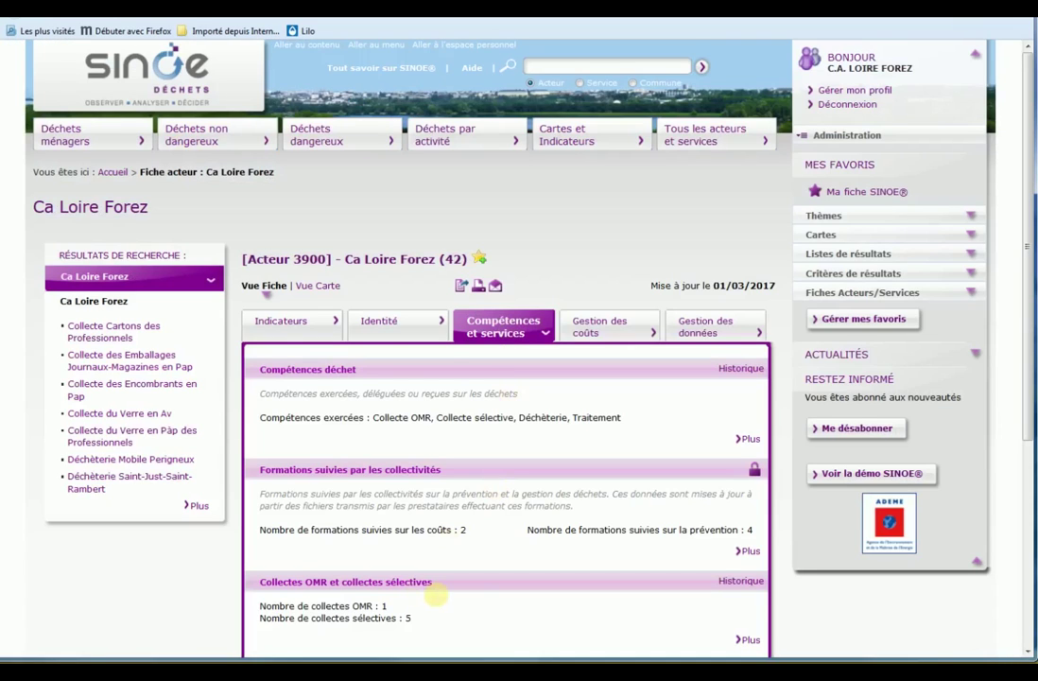
Expand the Collectes OMR et collectes sélectives details and open the survey entry form for the collections.
{"action": "scroll", "coordinate": [463, 591], "scroll_direction": "down", "scroll_amount": 2}
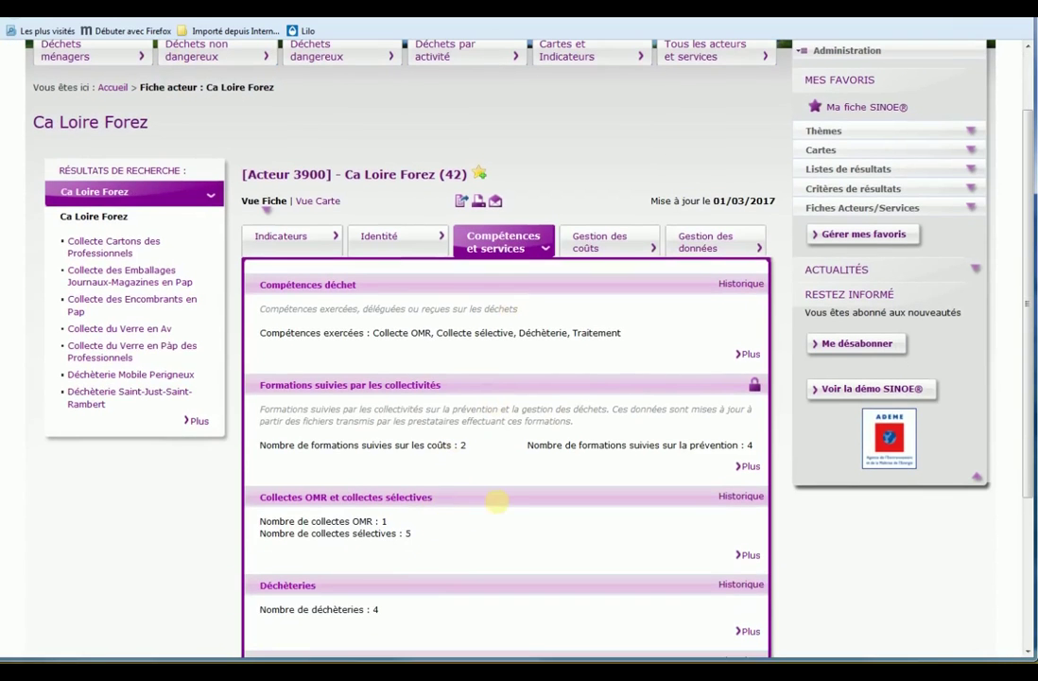
{"action": "left_click", "coordinate": [501, 507]}
{"action": "scroll", "coordinate": [501, 506], "scroll_direction": "down", "scroll_amount": 8}
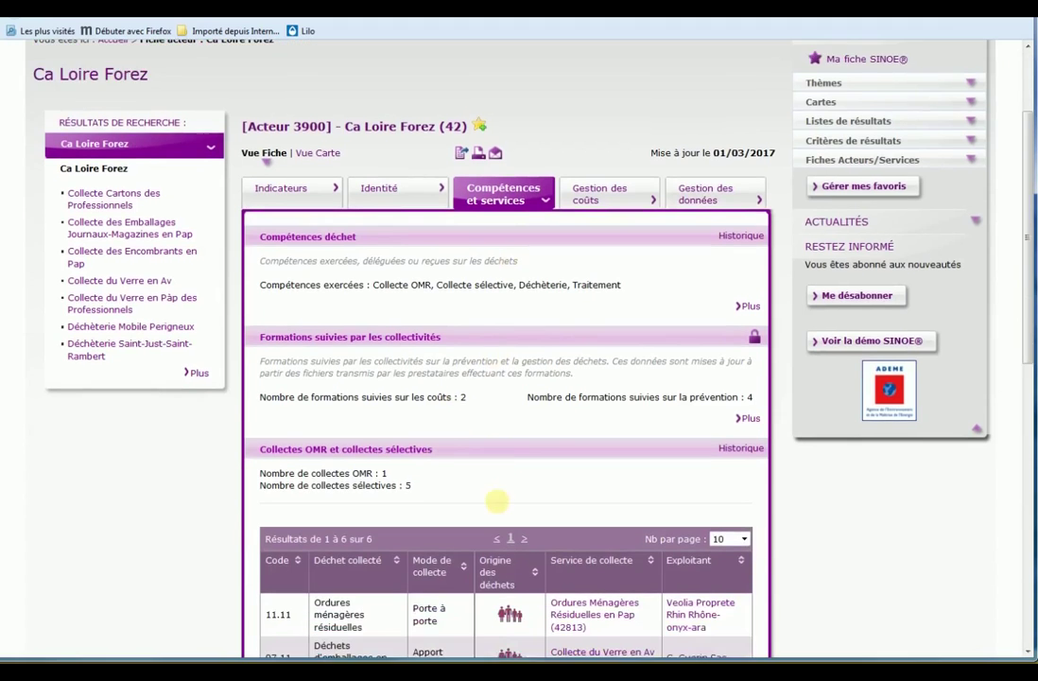
{"action": "scroll", "coordinate": [501, 503], "scroll_direction": "down", "scroll_amount": 3}
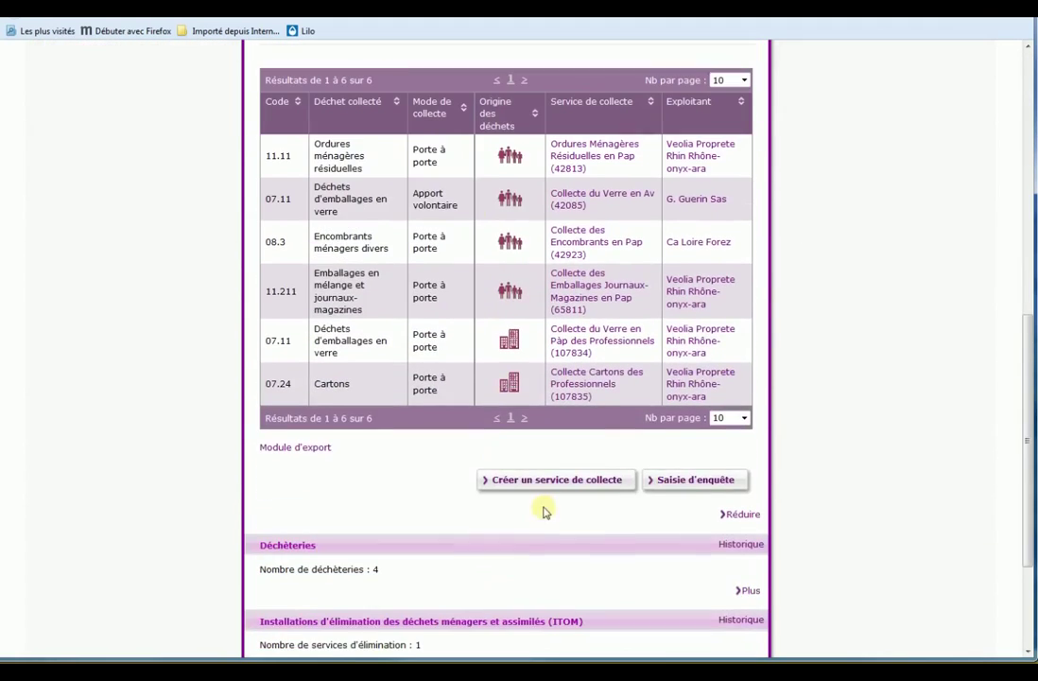
{"action": "left_click", "coordinate": [683, 486]}
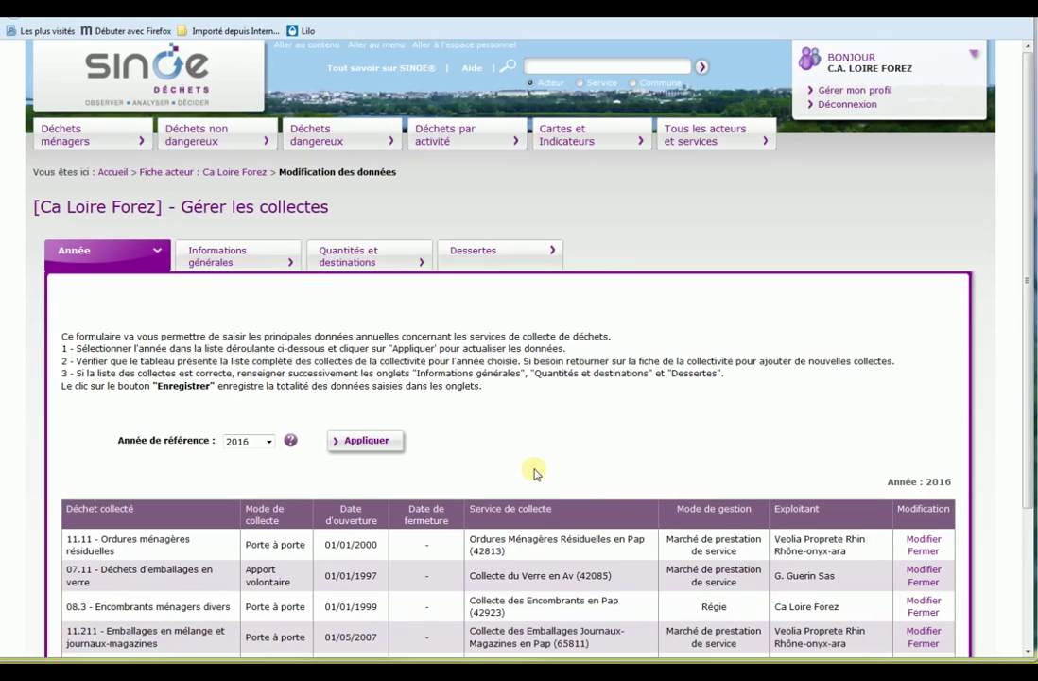
Try to change the operator of the Ordures Ménagères Résiduelles en Pap collection to G. Guerin Sas (11789).
{"action": "scroll", "coordinate": [534, 472], "scroll_direction": "down", "scroll_amount": 3}
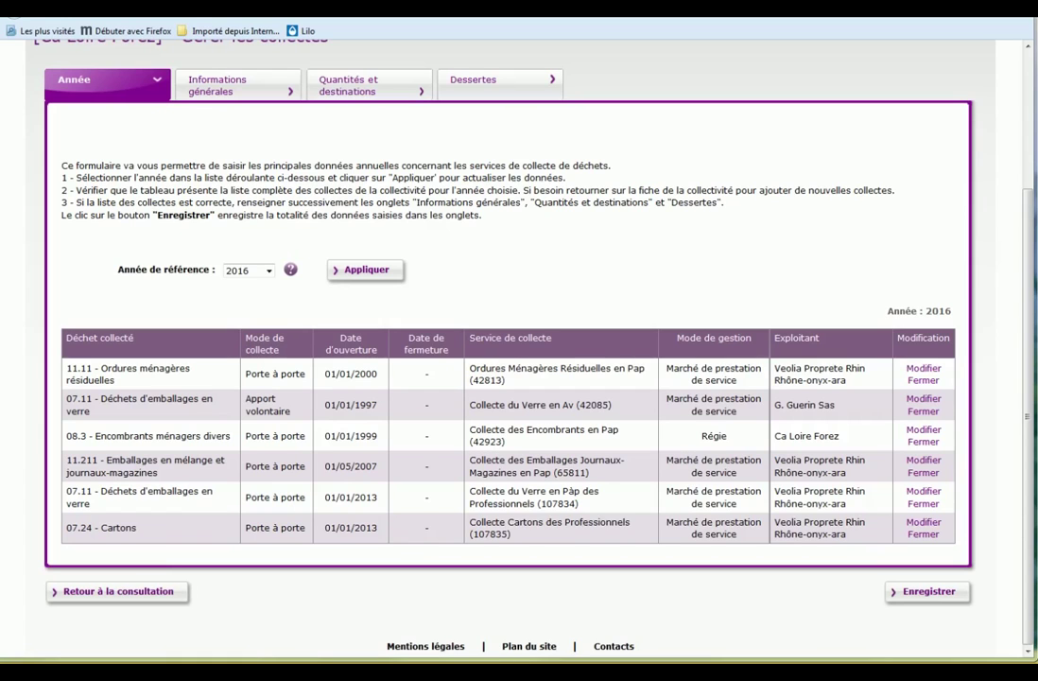
{"action": "left_click", "coordinate": [934, 379]}
{"action": "left_click", "coordinate": [922, 369]}
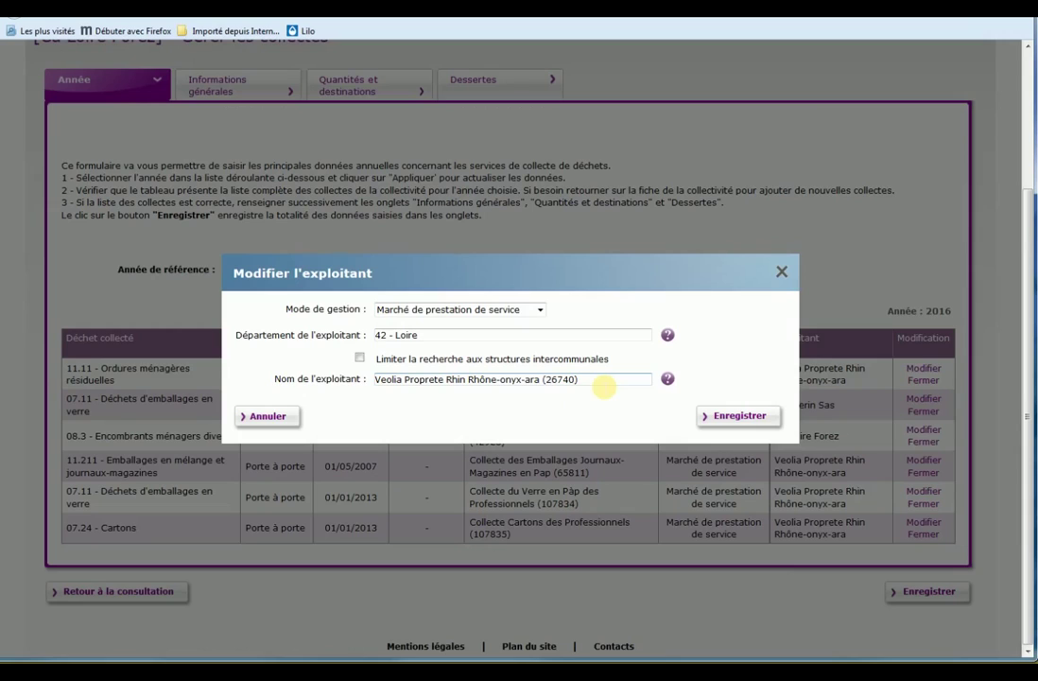
{"action": "left_click_drag", "start_coordinate": [601, 386], "coordinate": [359, 382]}
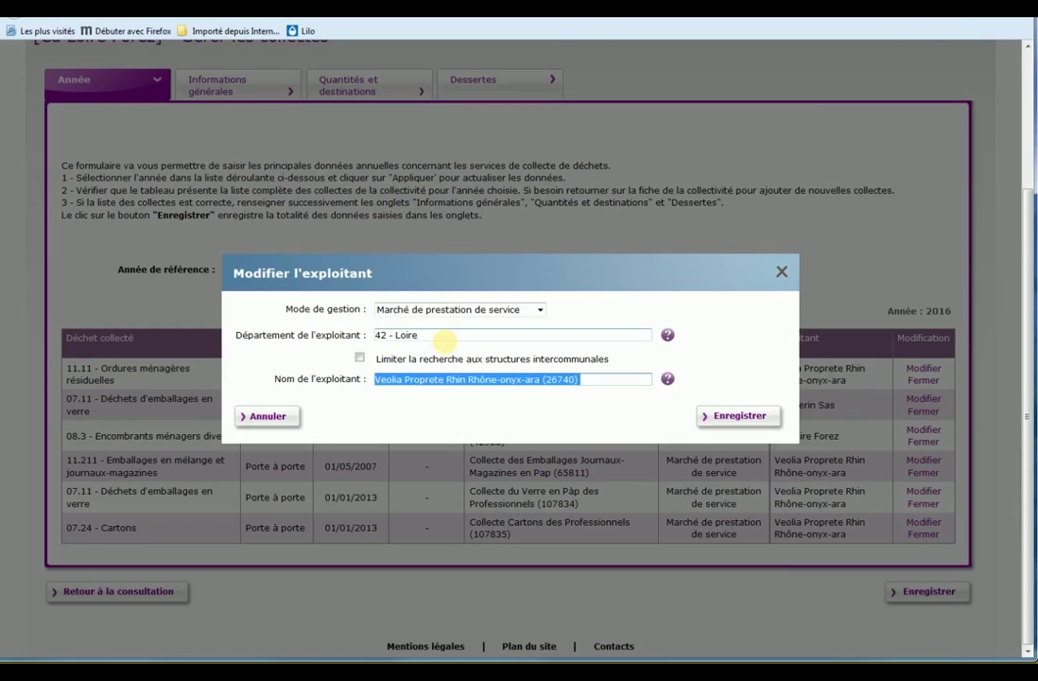
{"action": "type", "text": "gue"}
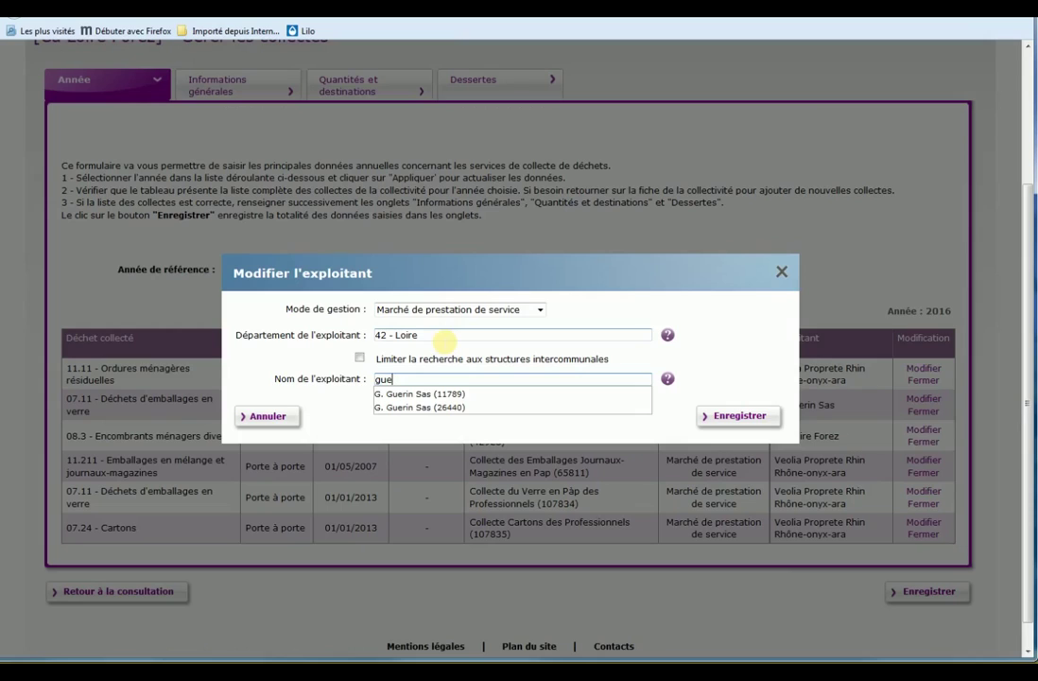
{"action": "left_click", "coordinate": [428, 394]}
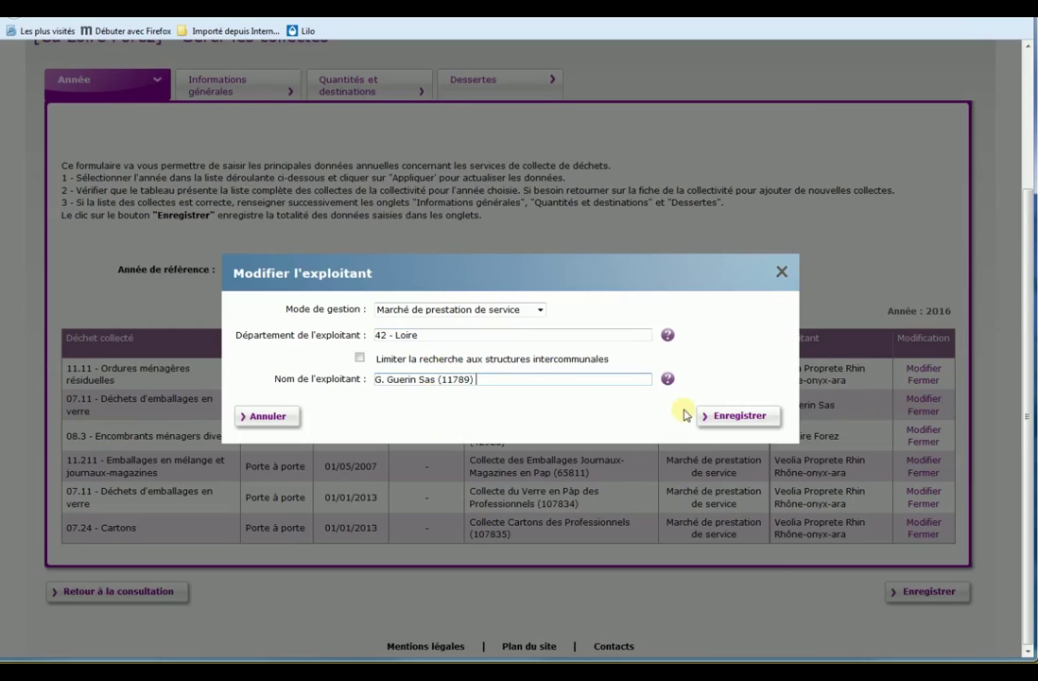
{"action": "left_click", "coordinate": [722, 427]}
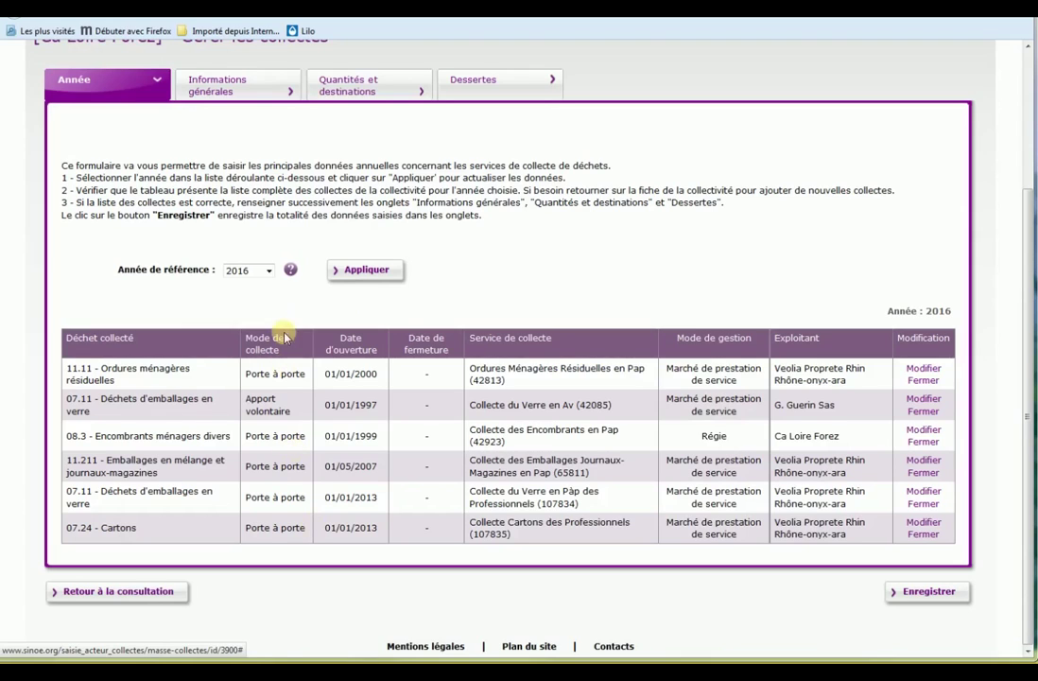
Open the Informations générales of the 2016 collections and examine the fields available for each collection.
{"action": "left_click", "coordinate": [223, 91]}
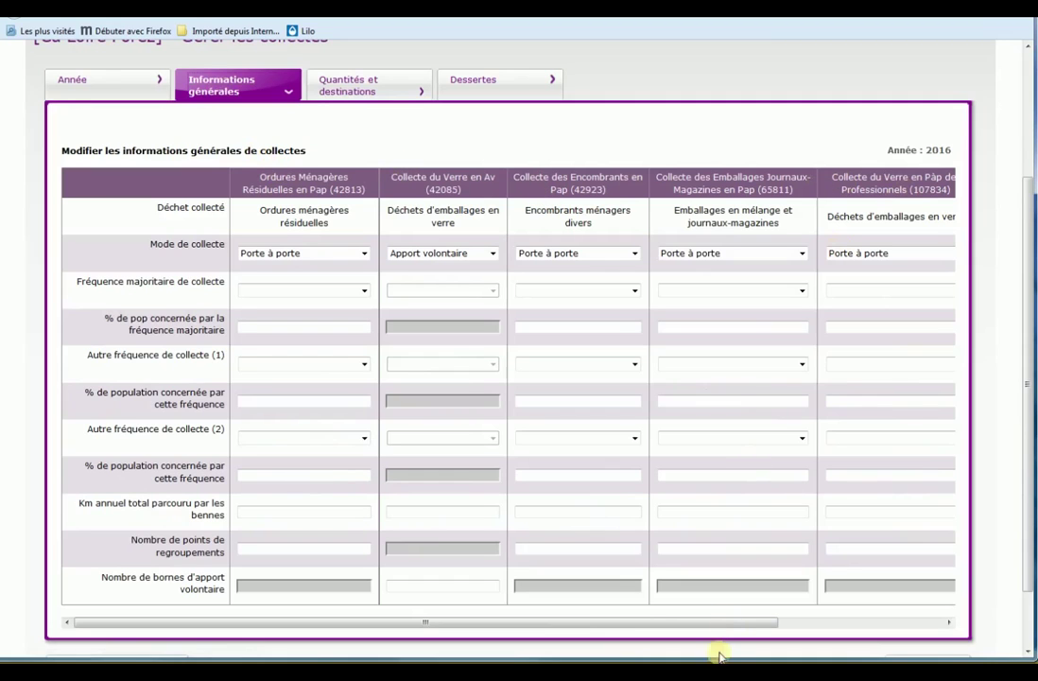
{"action": "left_click_drag", "start_coordinate": [728, 621], "coordinate": [592, 624]}
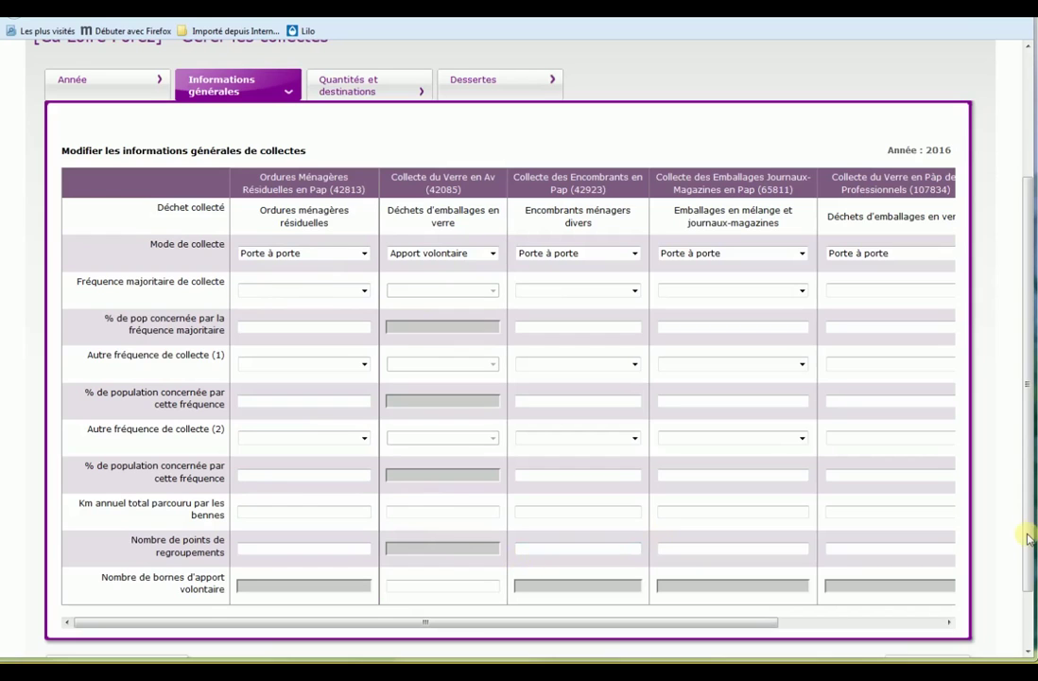
{"action": "scroll", "coordinate": [1019, 576], "scroll_direction": "down", "scroll_amount": 2}
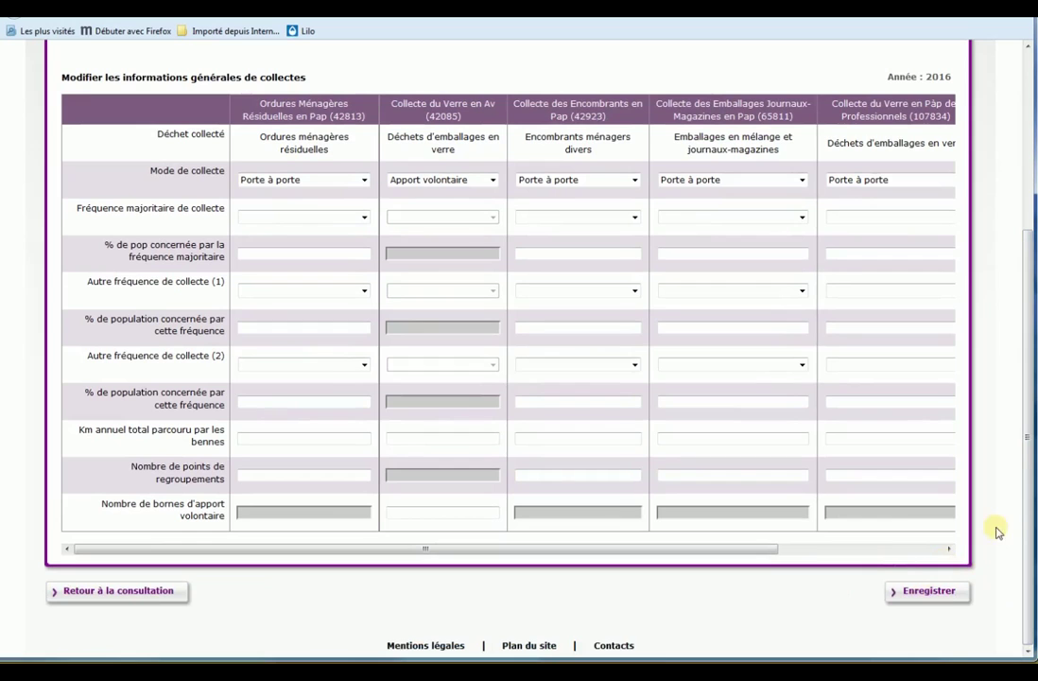
{"action": "left_click_drag", "start_coordinate": [1027, 437], "coordinate": [1027, 352]}
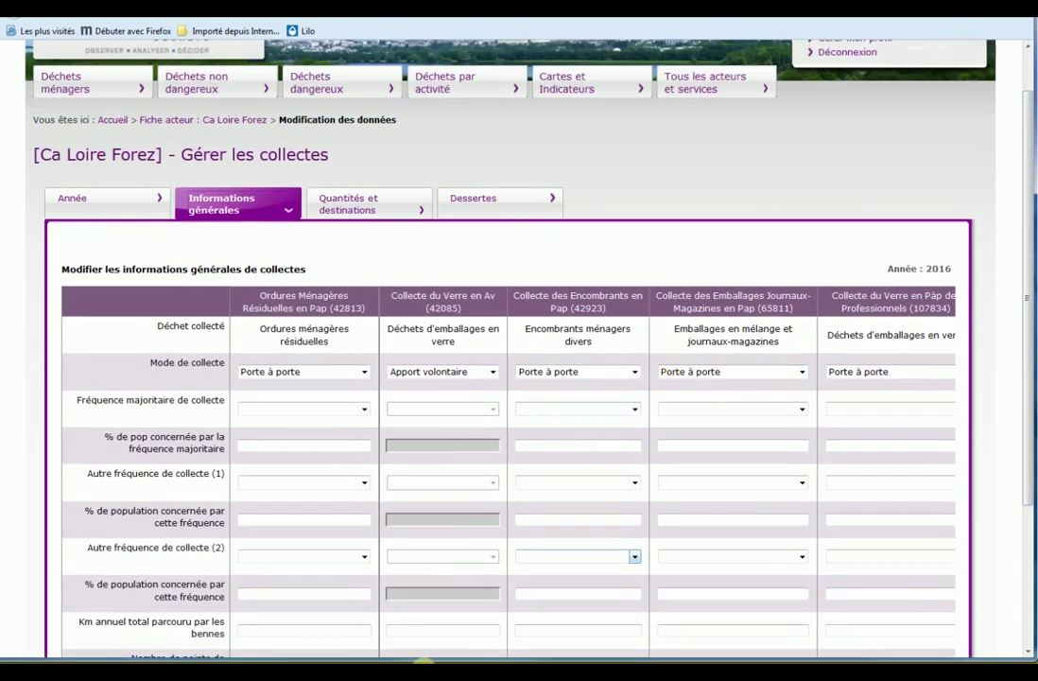
Open Quantités et destinations and examine all columns of the waste table, including destination services and deletion options.
{"action": "left_click", "coordinate": [347, 202]}
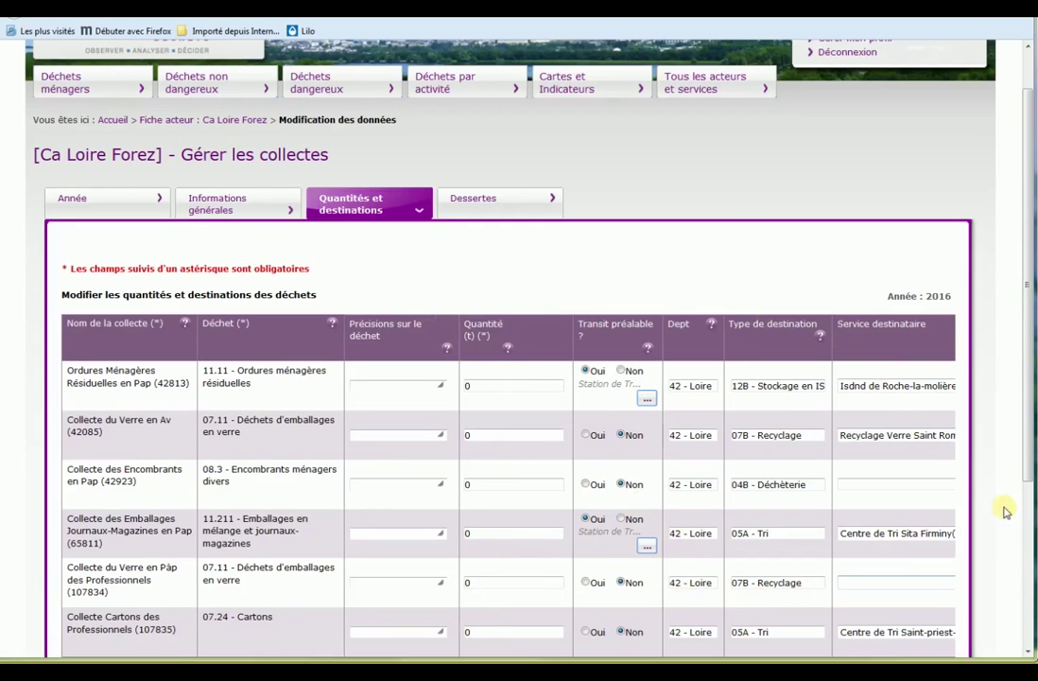
{"action": "left_click_drag", "start_coordinate": [1030, 466], "coordinate": [1026, 551]}
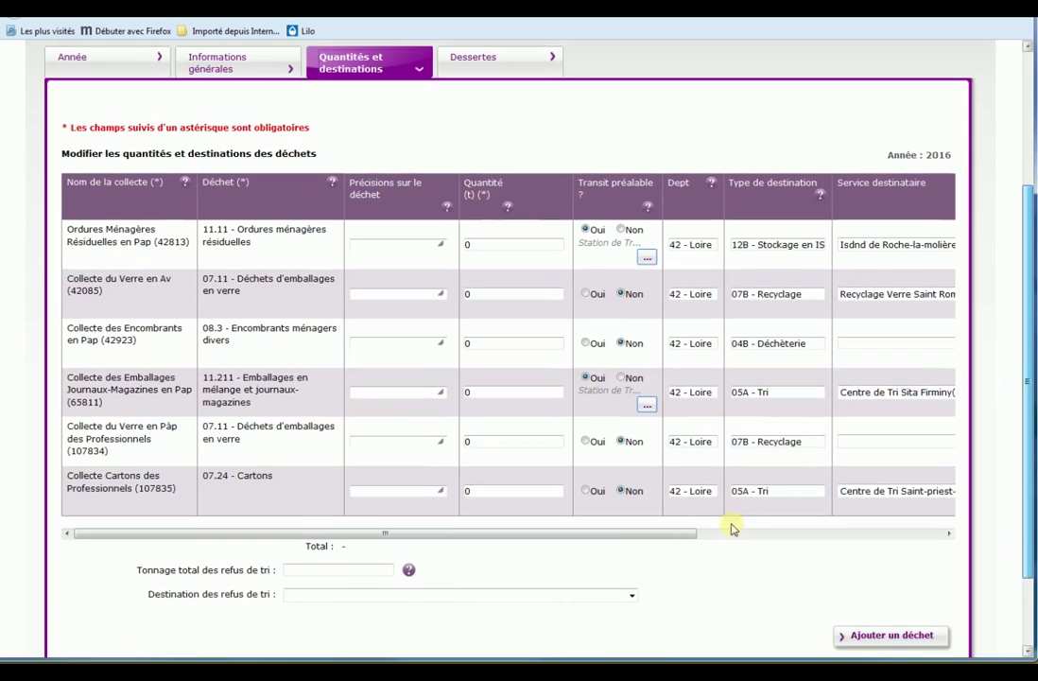
{"action": "left_click_drag", "start_coordinate": [679, 535], "coordinate": [945, 538]}
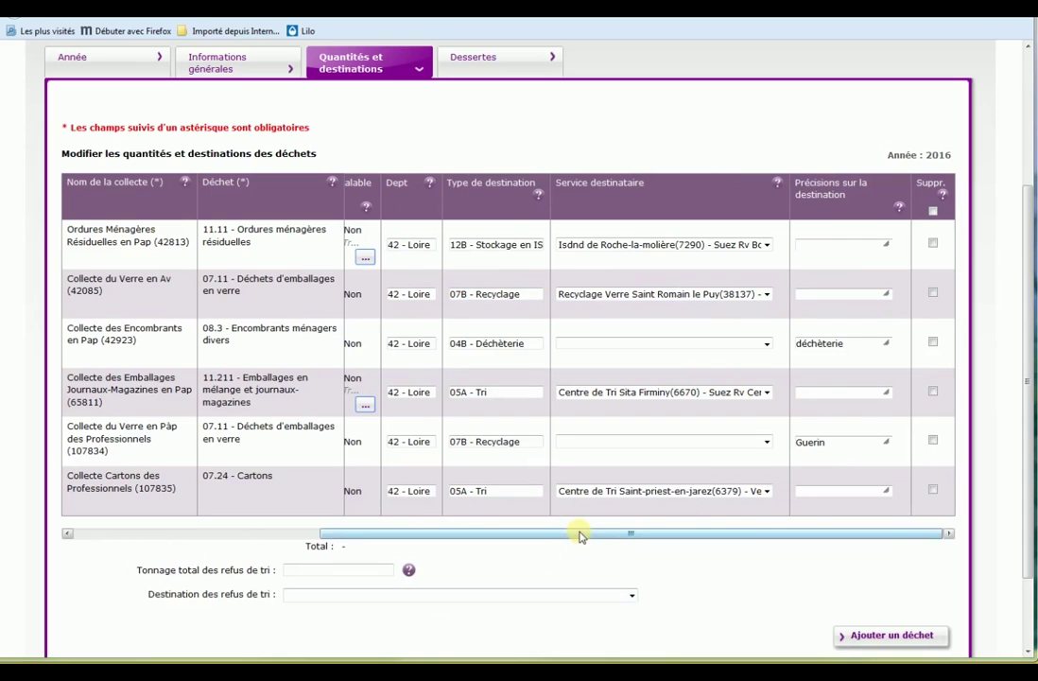
{"action": "left_click_drag", "start_coordinate": [581, 536], "coordinate": [286, 531]}
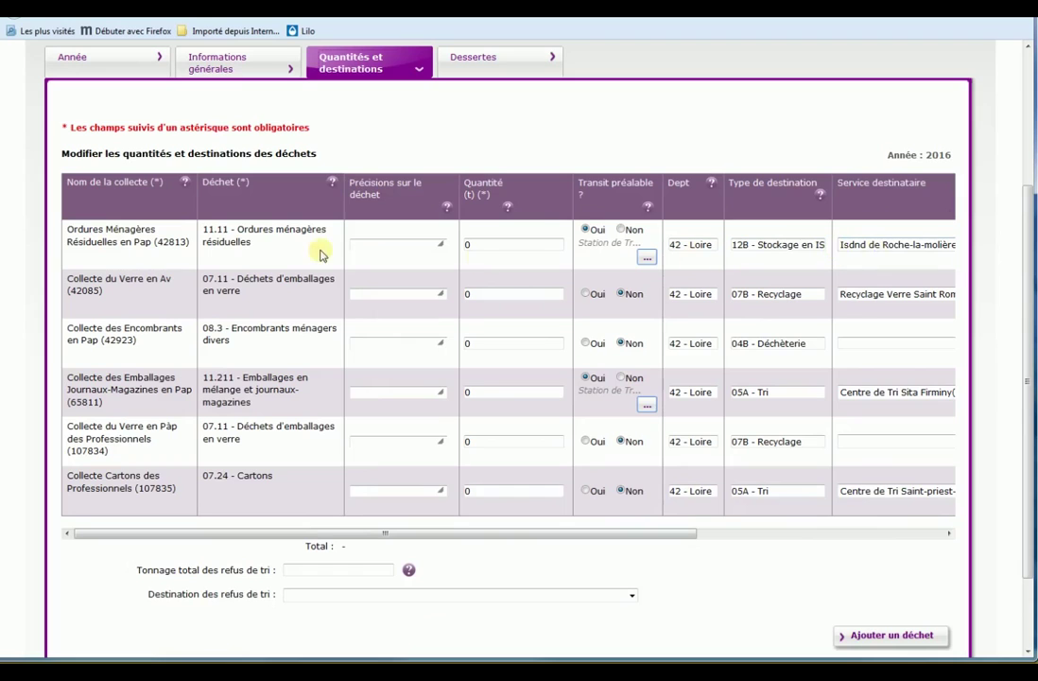
Add a waste row to the quantities table and assign it to the collection Ordures Ménagères Résiduelles en Pap (42813).
{"action": "left_click", "coordinate": [871, 643]}
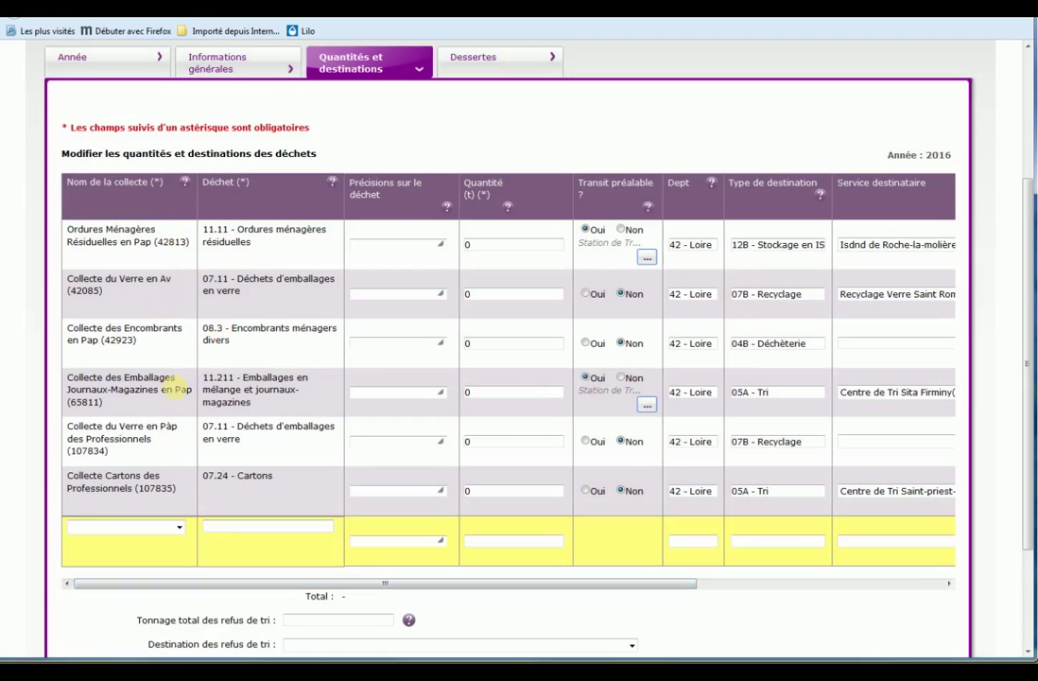
{"action": "left_click", "coordinate": [180, 528]}
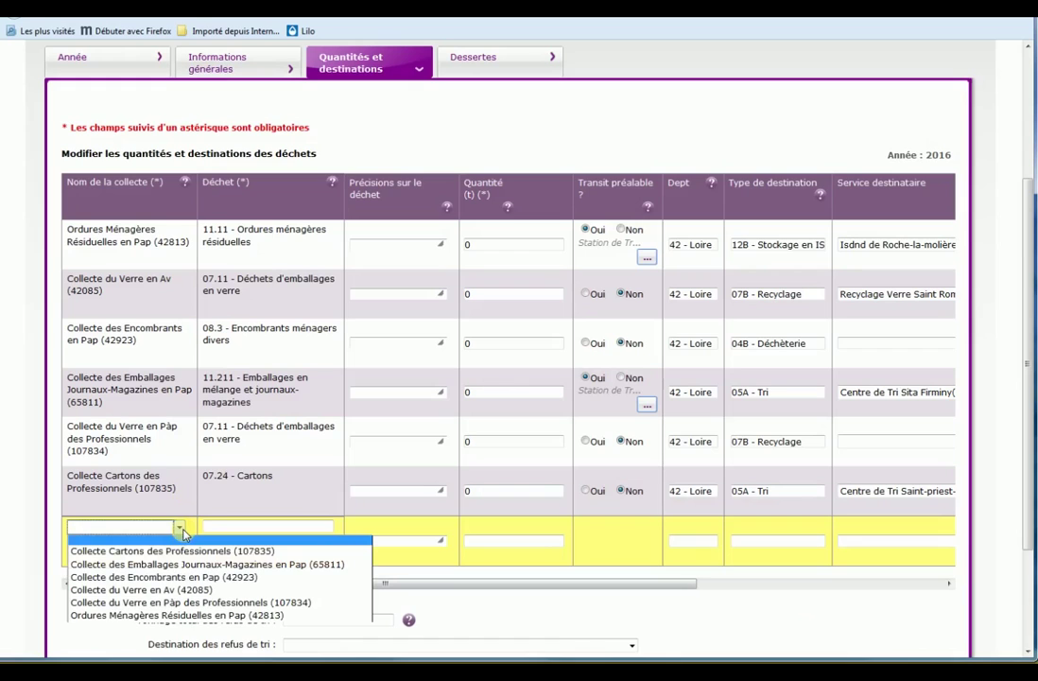
{"action": "left_click", "coordinate": [167, 620]}
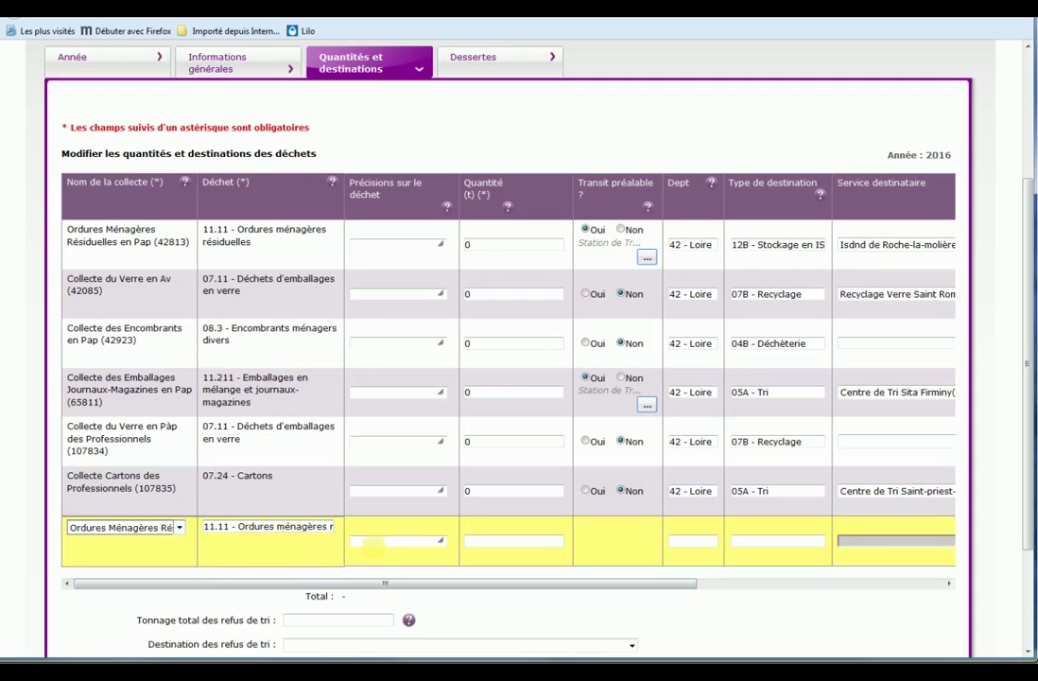
{"action": "left_click", "coordinate": [380, 542]}
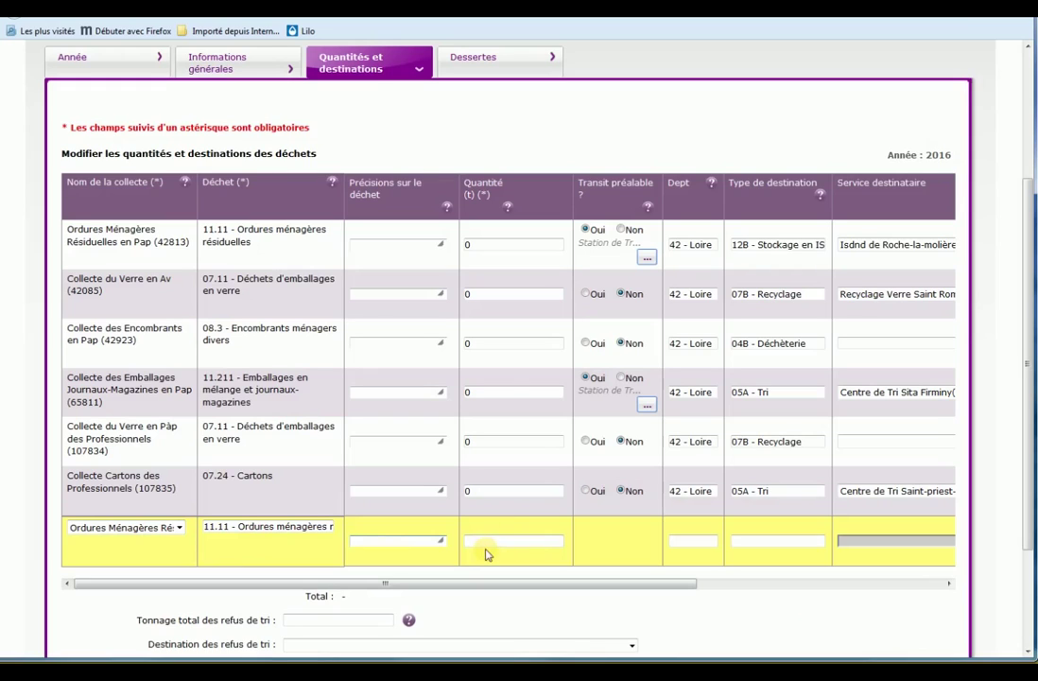
Set the new row's department to 69 - Rhône and its destination type to 08A - Incinération avec valorisation énergétique.
{"action": "left_click", "coordinate": [702, 541]}
{"action": "left_click", "coordinate": [699, 542]}
{"action": "type", "text": "69"}
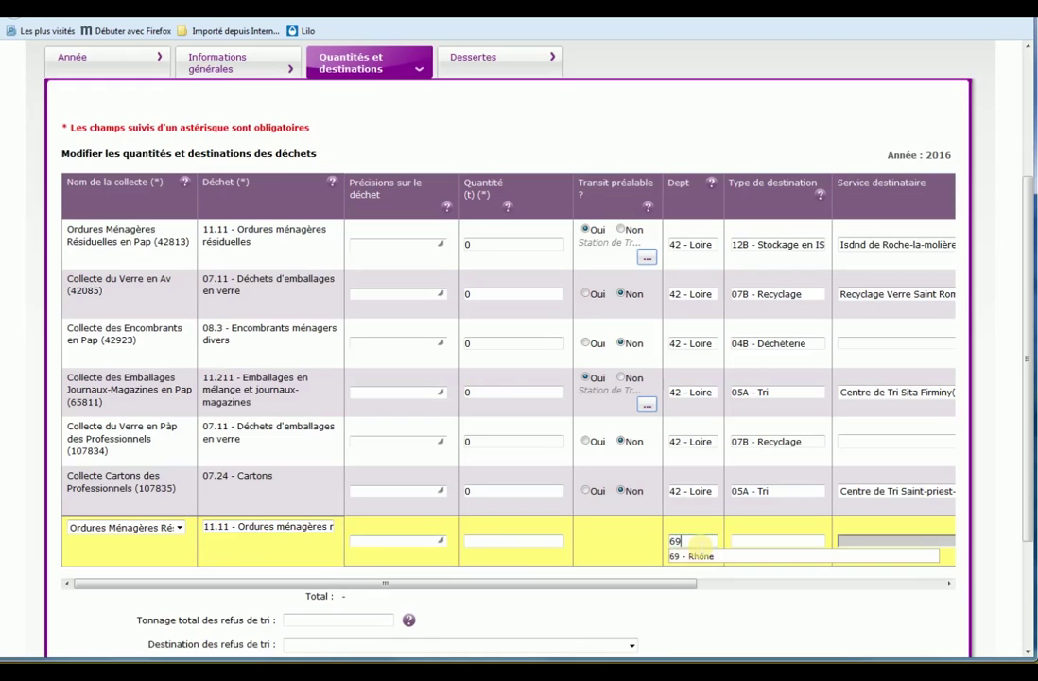
{"action": "left_click", "coordinate": [697, 557]}
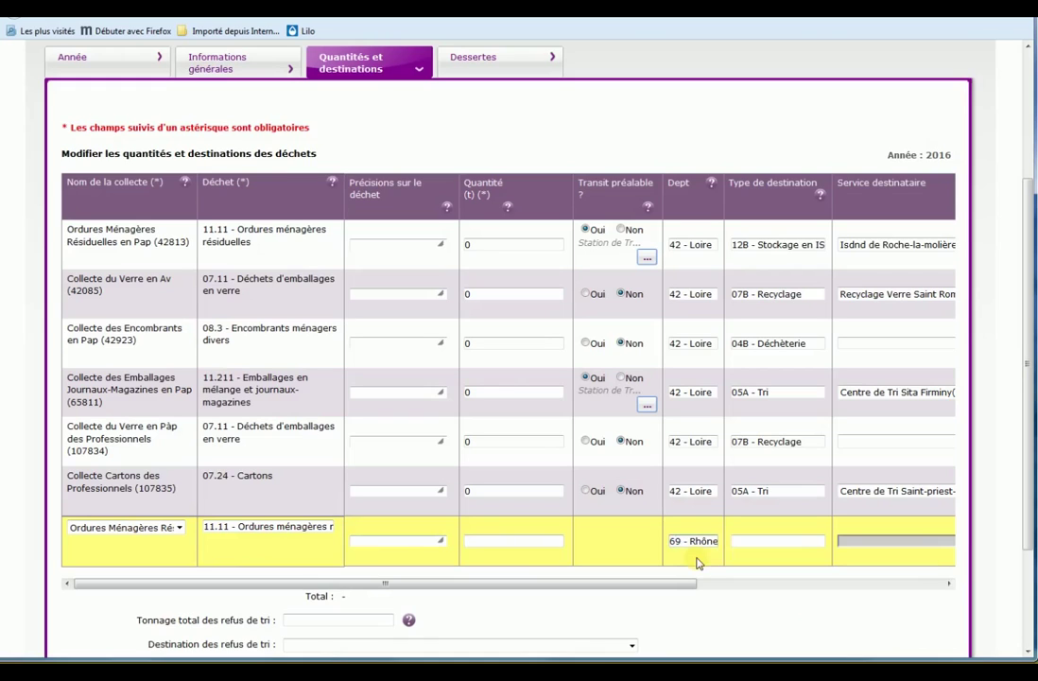
{"action": "left_click", "coordinate": [771, 545]}
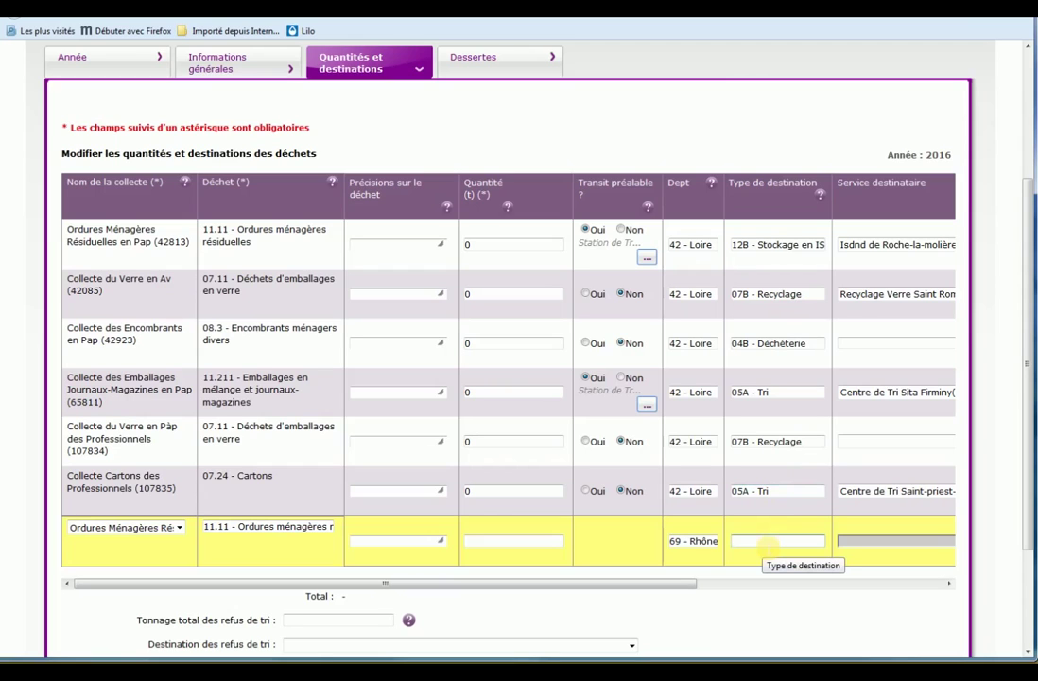
{"action": "left_click", "coordinate": [768, 542]}
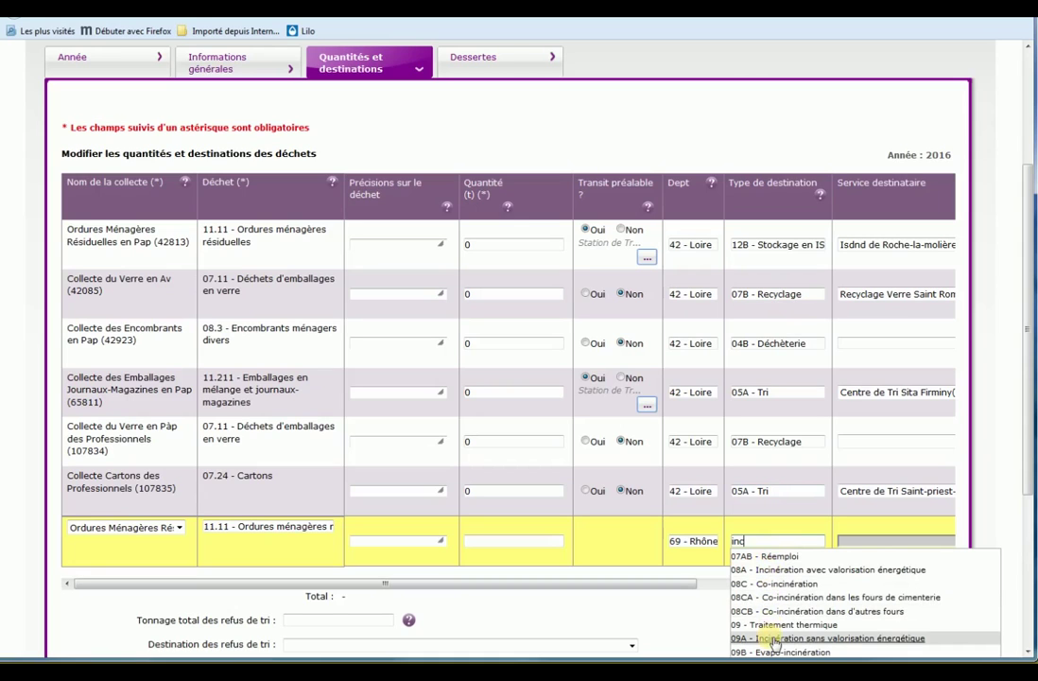
{"action": "left_click", "coordinate": [796, 570]}
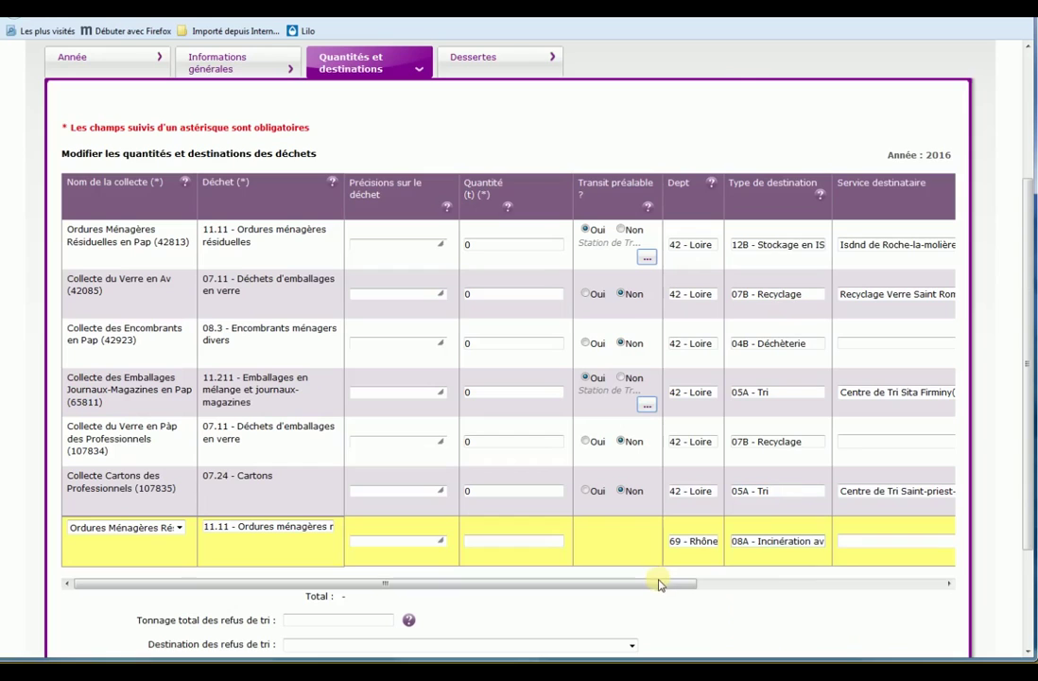
Choose Uiom de Lyon(6766) - Grand Lyon la Metropole as the new row's destination service.
{"action": "left_click_drag", "start_coordinate": [690, 582], "coordinate": [859, 587]}
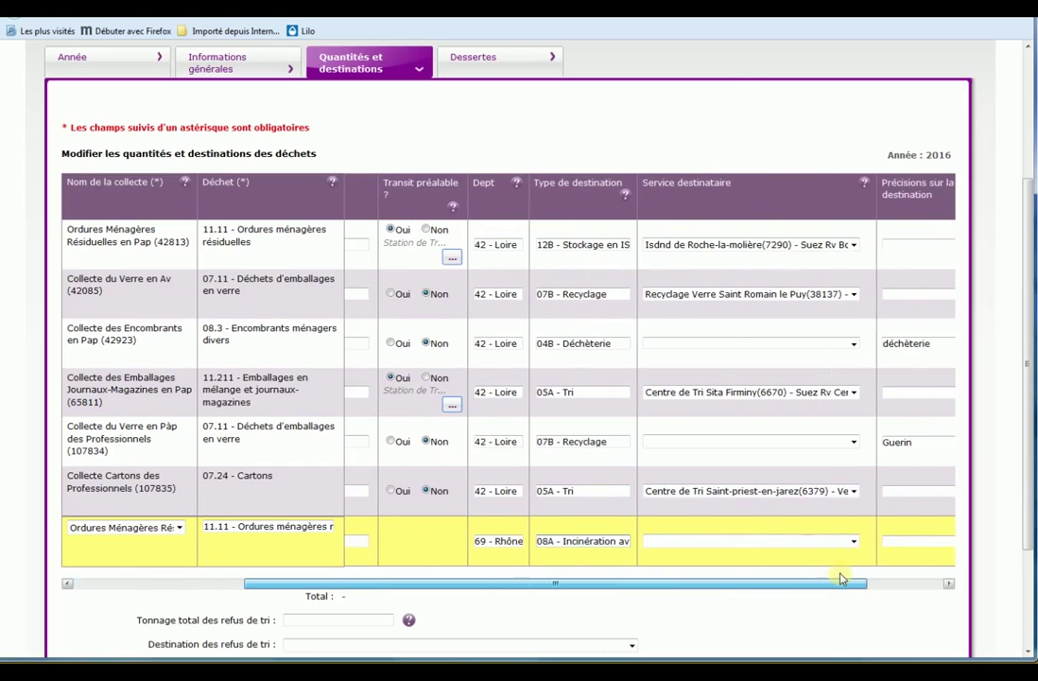
{"action": "left_click", "coordinate": [854, 542]}
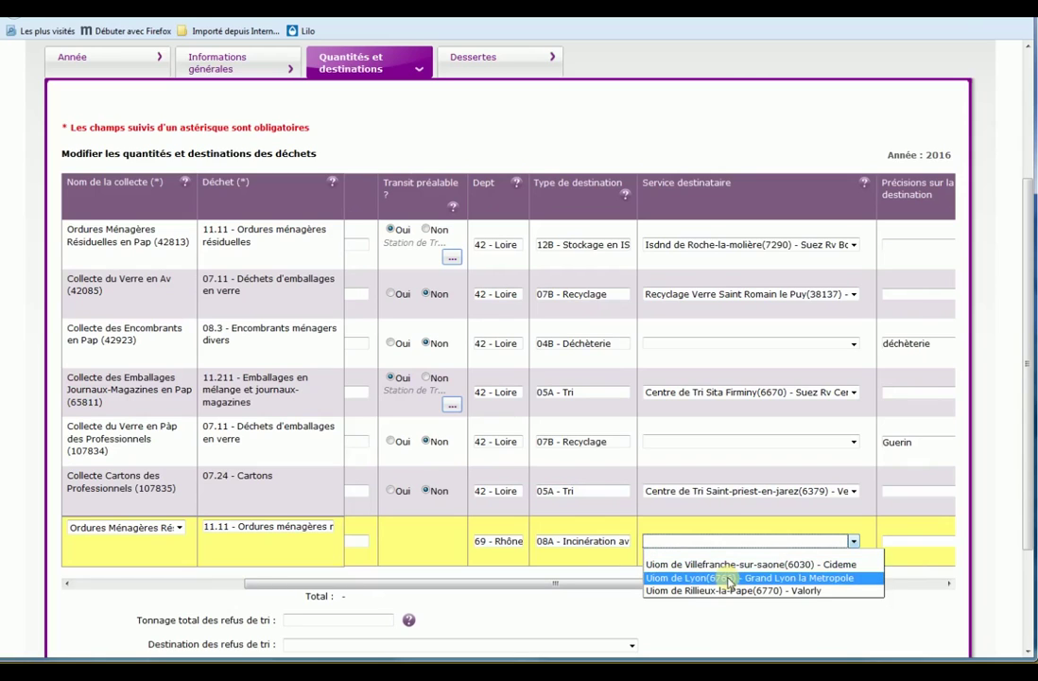
{"action": "left_click", "coordinate": [729, 577]}
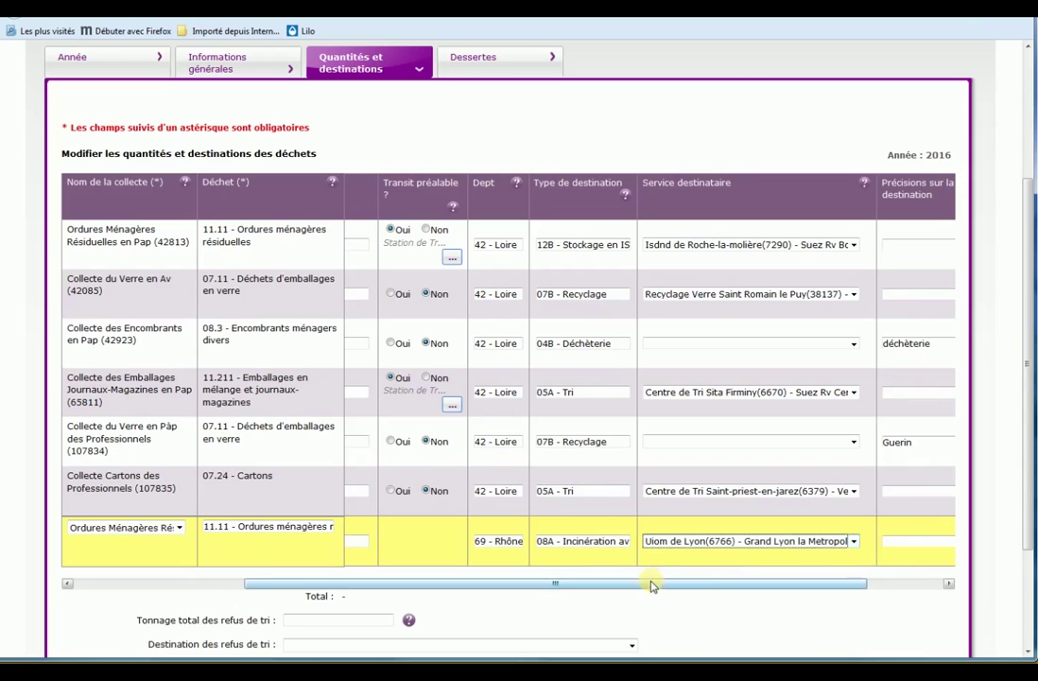
{"action": "left_click_drag", "start_coordinate": [794, 583], "coordinate": [924, 585]}
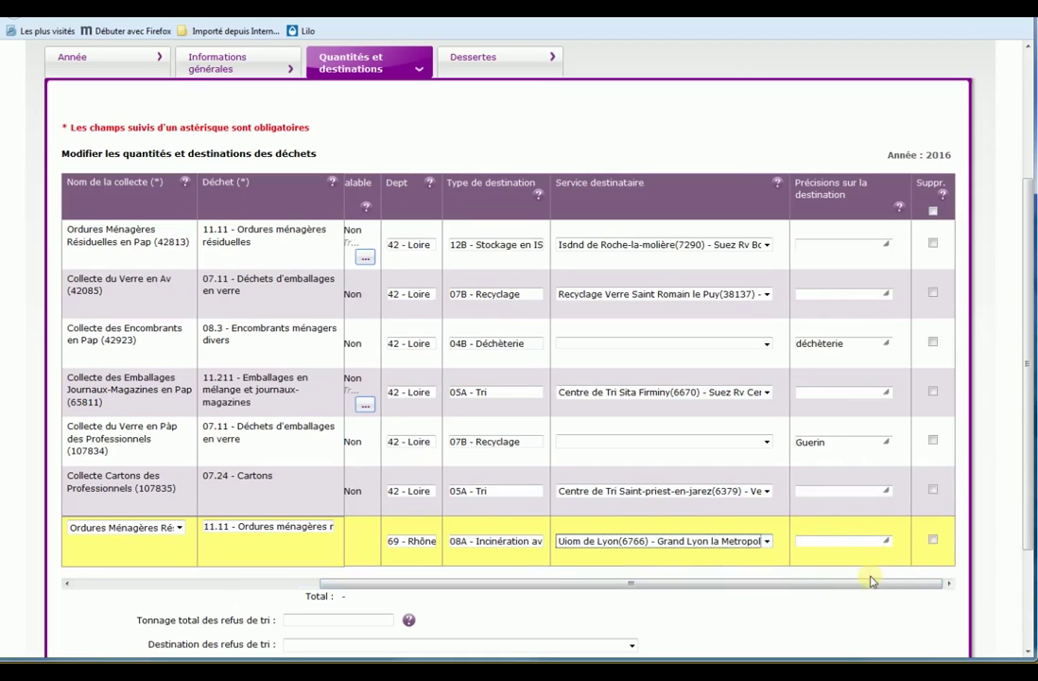
{"action": "left_click_drag", "start_coordinate": [864, 583], "coordinate": [489, 587]}
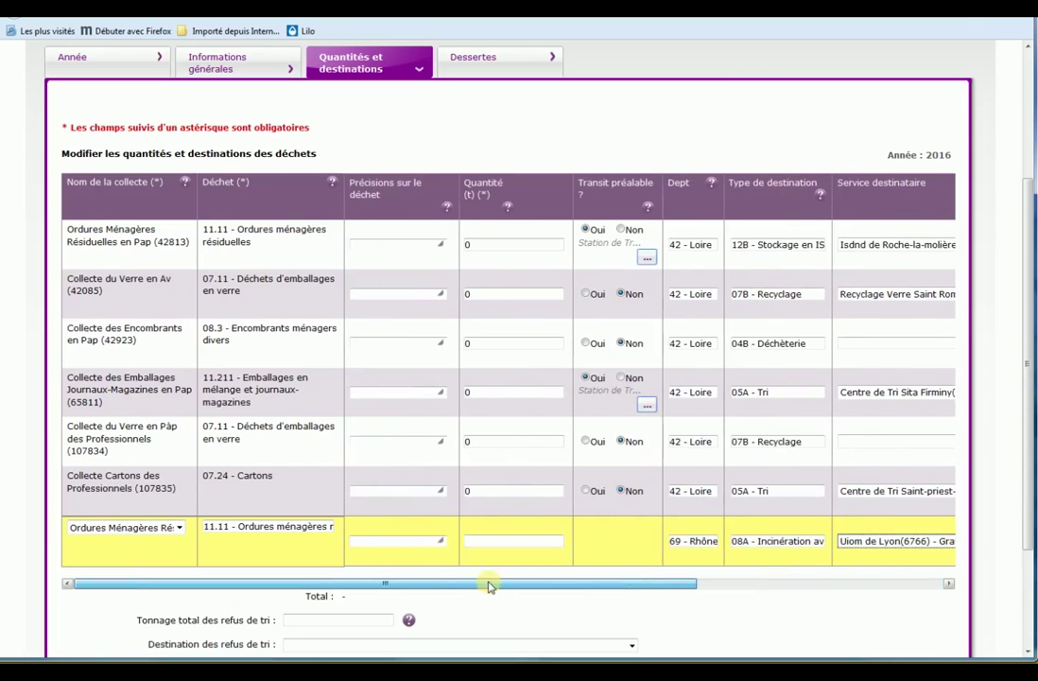
Set the Collecte des Encombrants row's destination type to 12B - Stockage en ISDND and its destination service to Isdnd de Roche-la-molière(7290).
{"action": "left_click", "coordinate": [493, 542]}
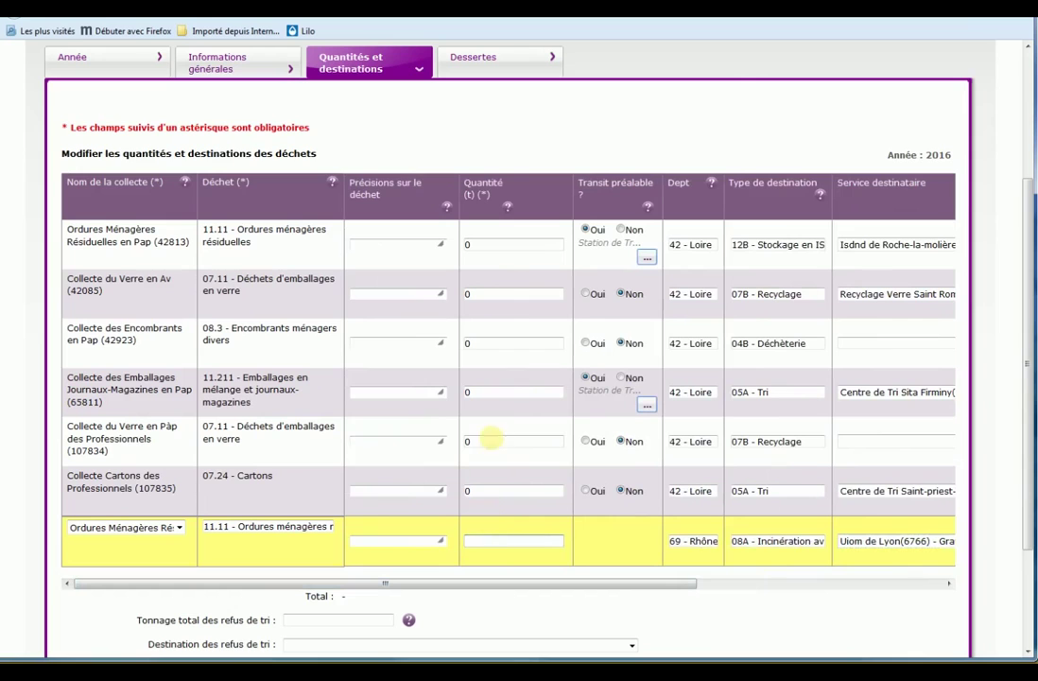
{"action": "scroll", "coordinate": [507, 491], "scroll_direction": "down", "scroll_amount": 2}
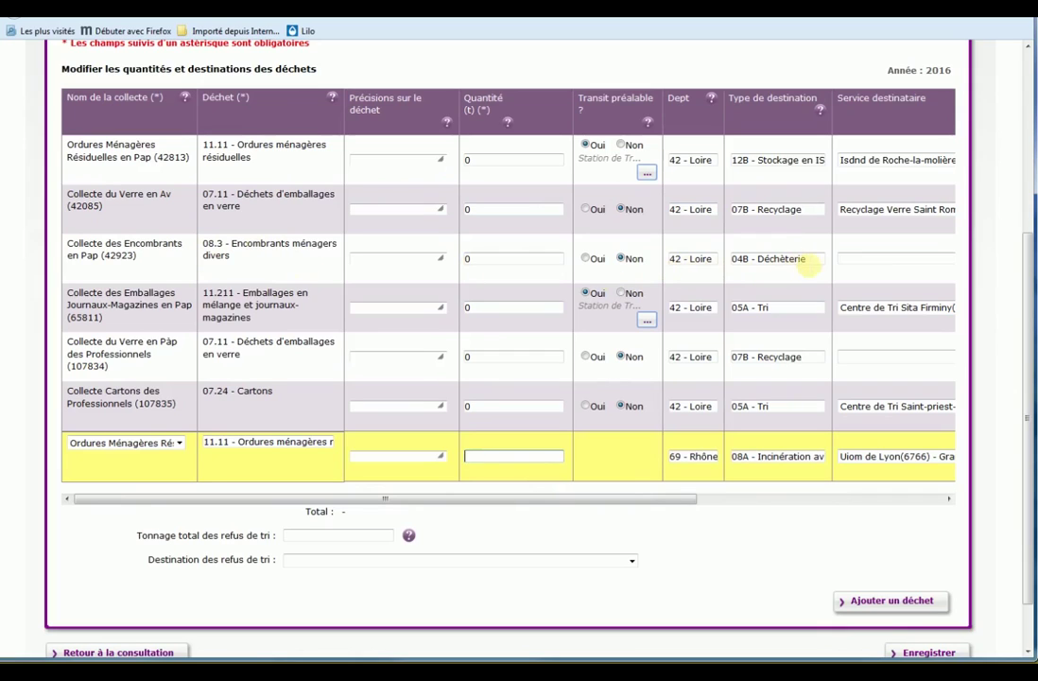
{"action": "left_click_drag", "start_coordinate": [732, 259], "coordinate": [761, 275]}
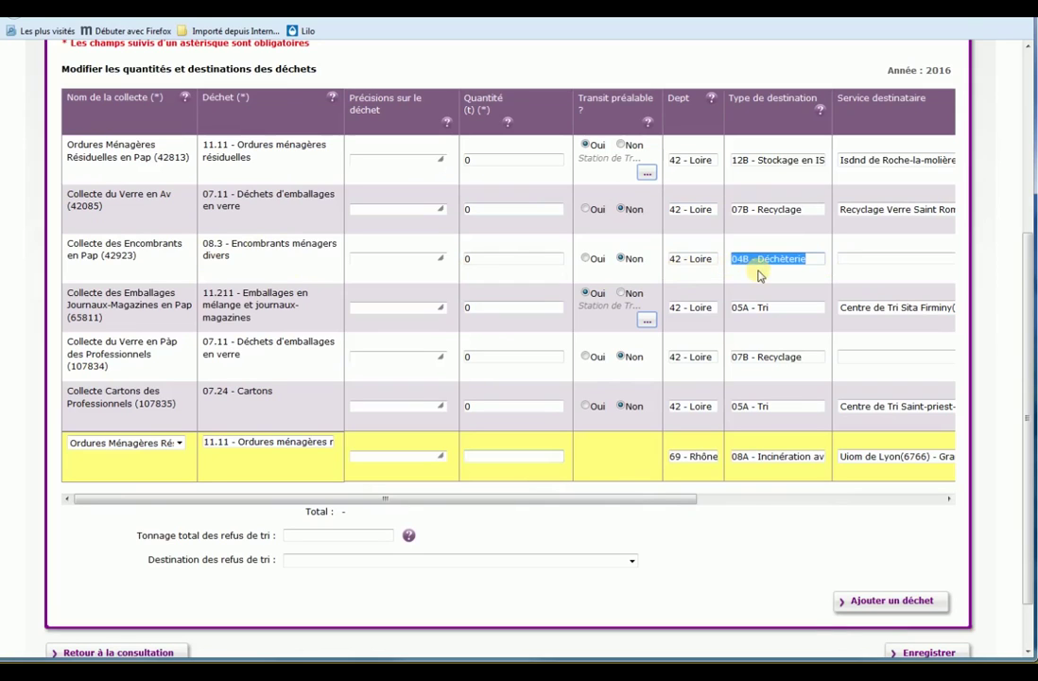
{"action": "type", "text": "12b"}
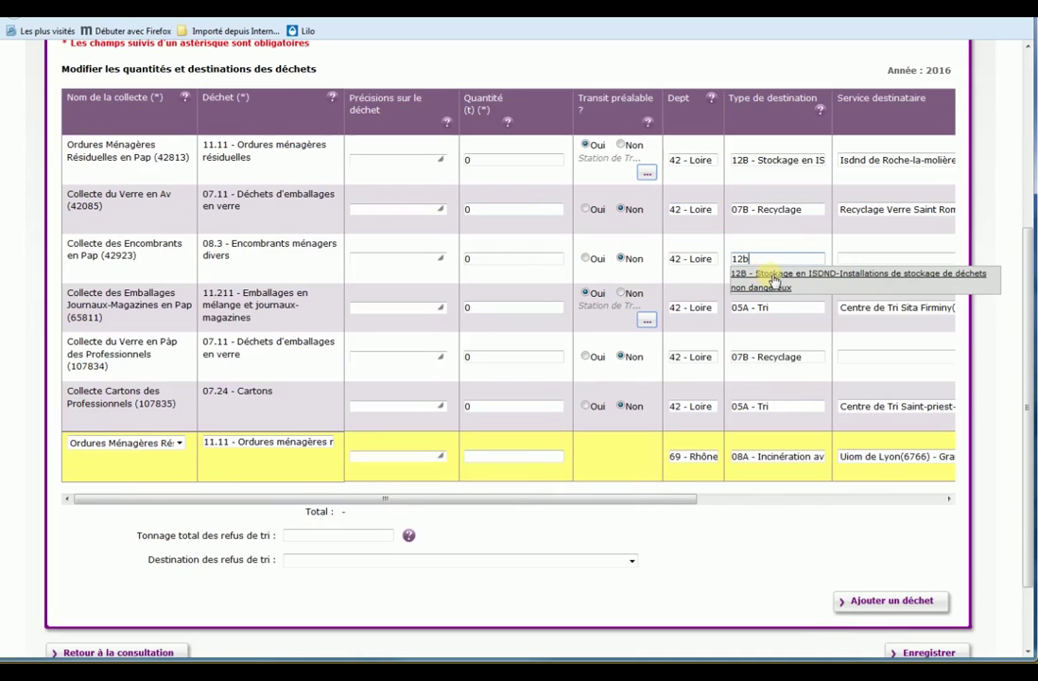
{"action": "left_click", "coordinate": [774, 280]}
{"action": "left_click", "coordinate": [870, 264]}
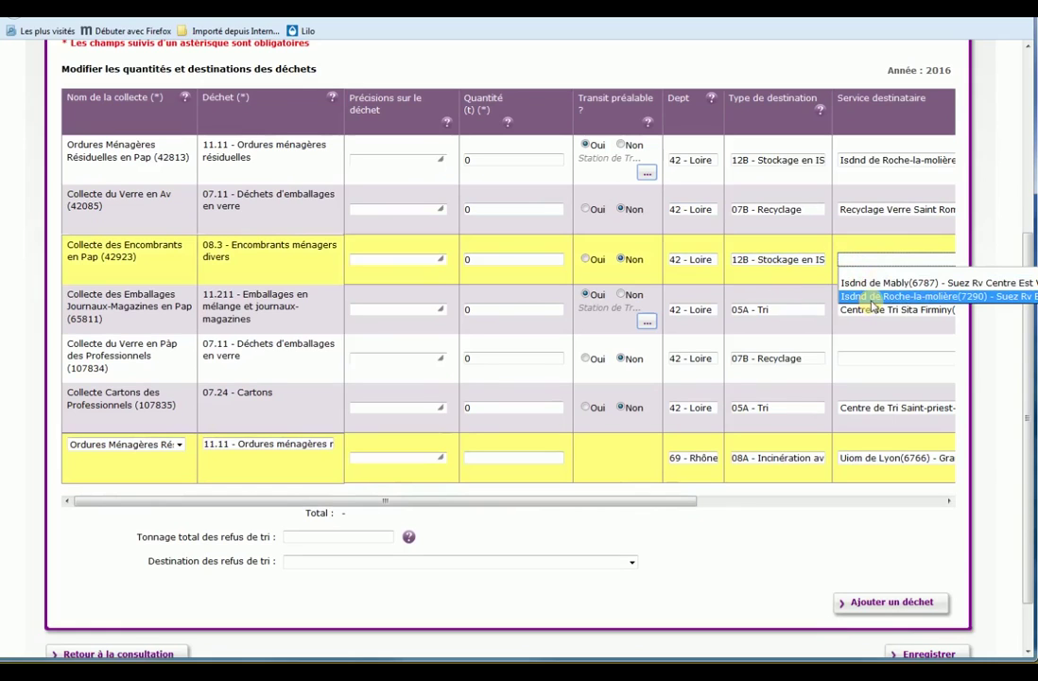
{"action": "left_click", "coordinate": [871, 297]}
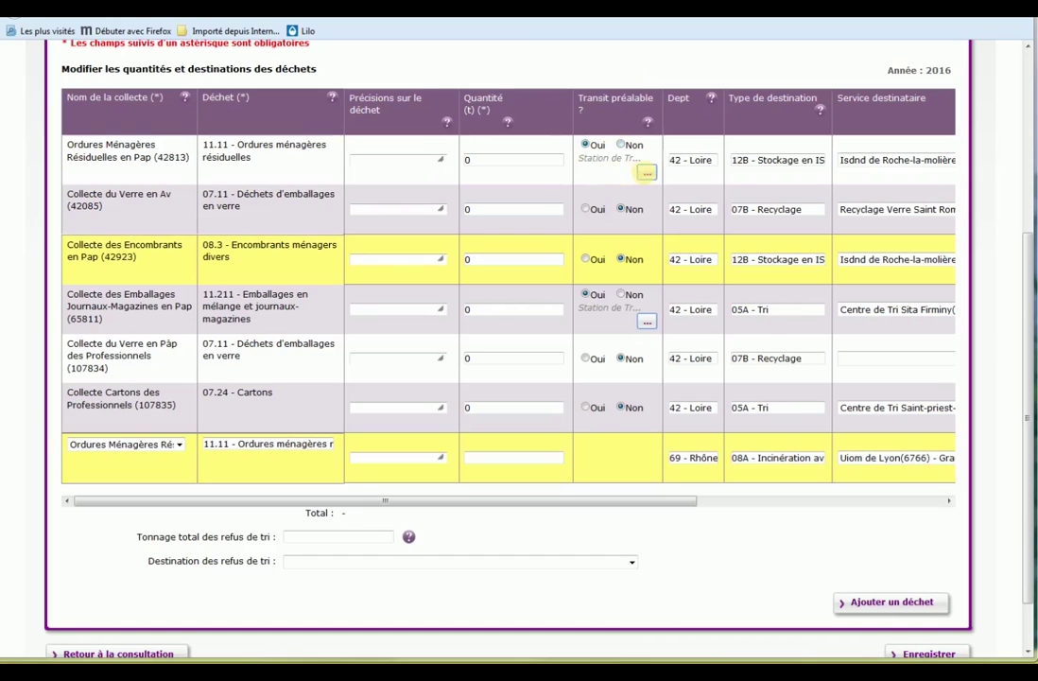
Check the residual household waste row's transit station, and set prior transit for the Encombrants row through Station de Transfert Mably(22215) in department 42.
{"action": "left_click", "coordinate": [647, 176]}
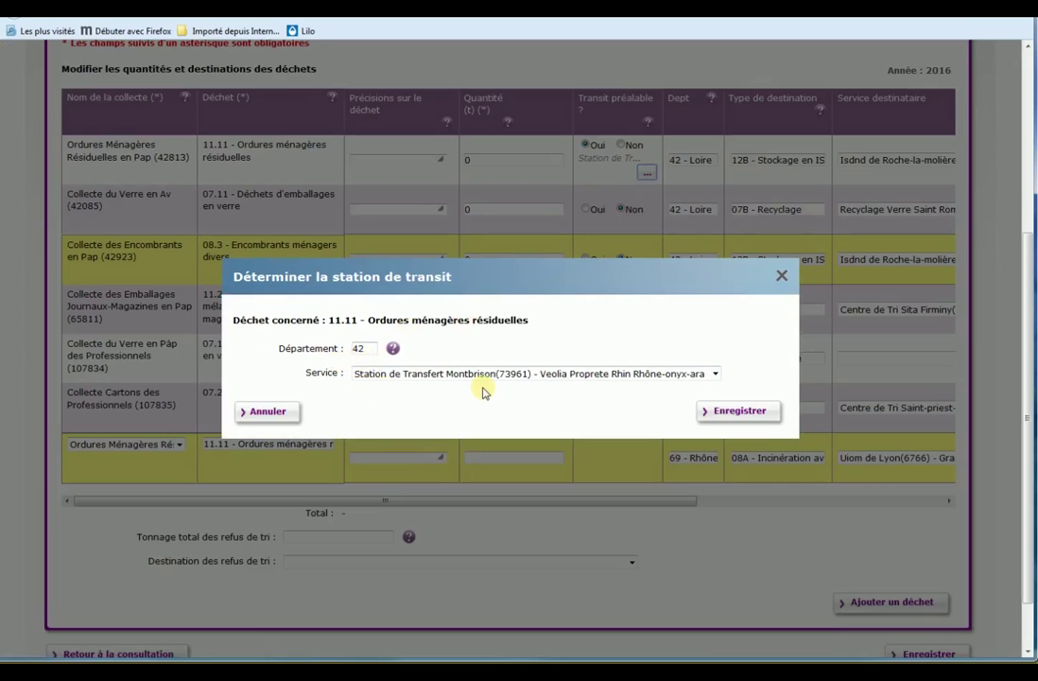
{"action": "left_click", "coordinate": [264, 412]}
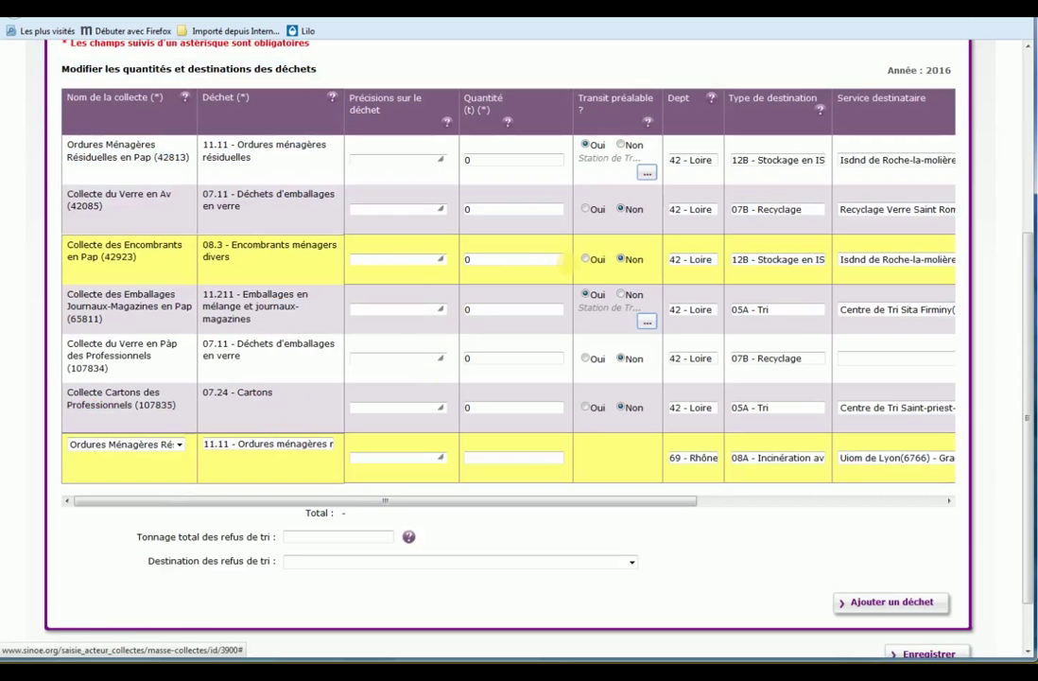
{"action": "left_click", "coordinate": [587, 259]}
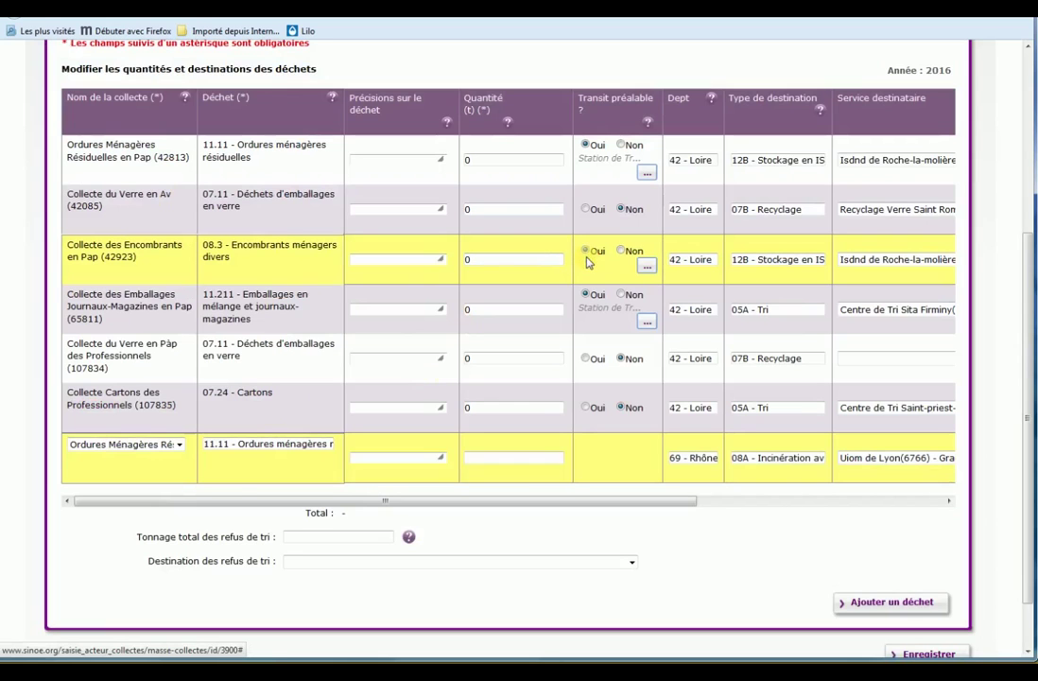
{"action": "left_click", "coordinate": [648, 267]}
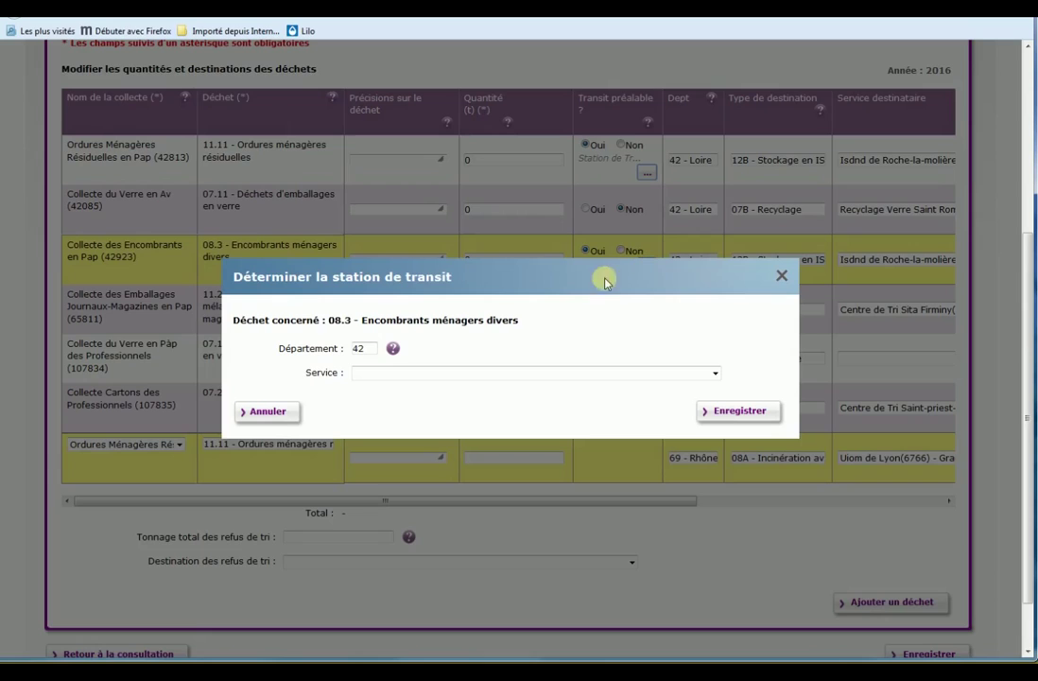
{"action": "left_click", "coordinate": [363, 348]}
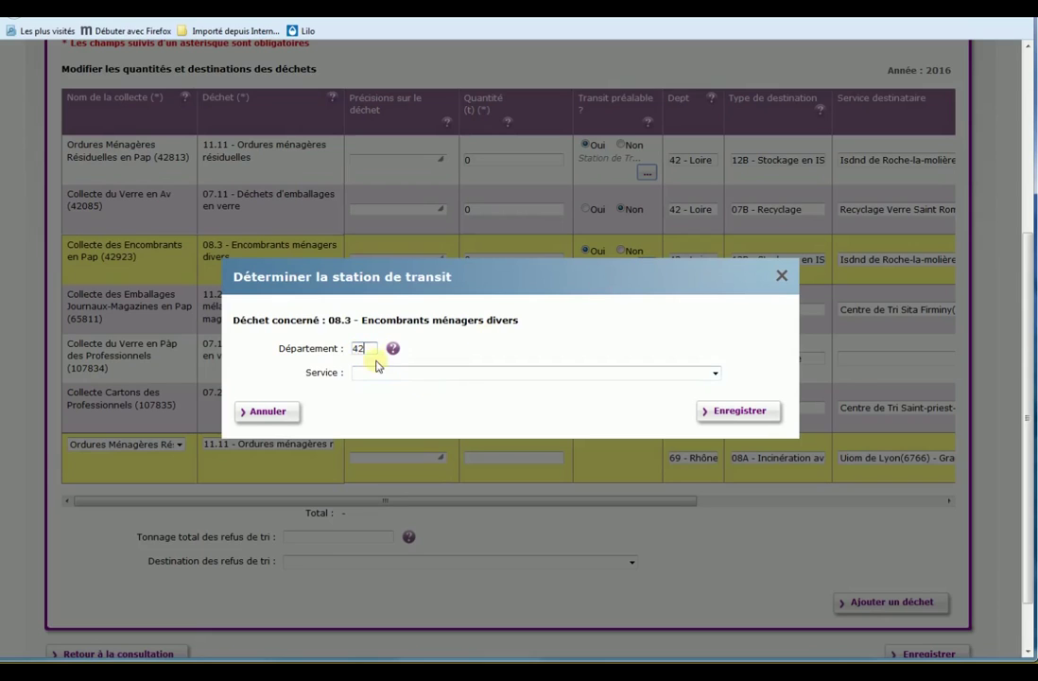
{"action": "left_click", "coordinate": [406, 373]}
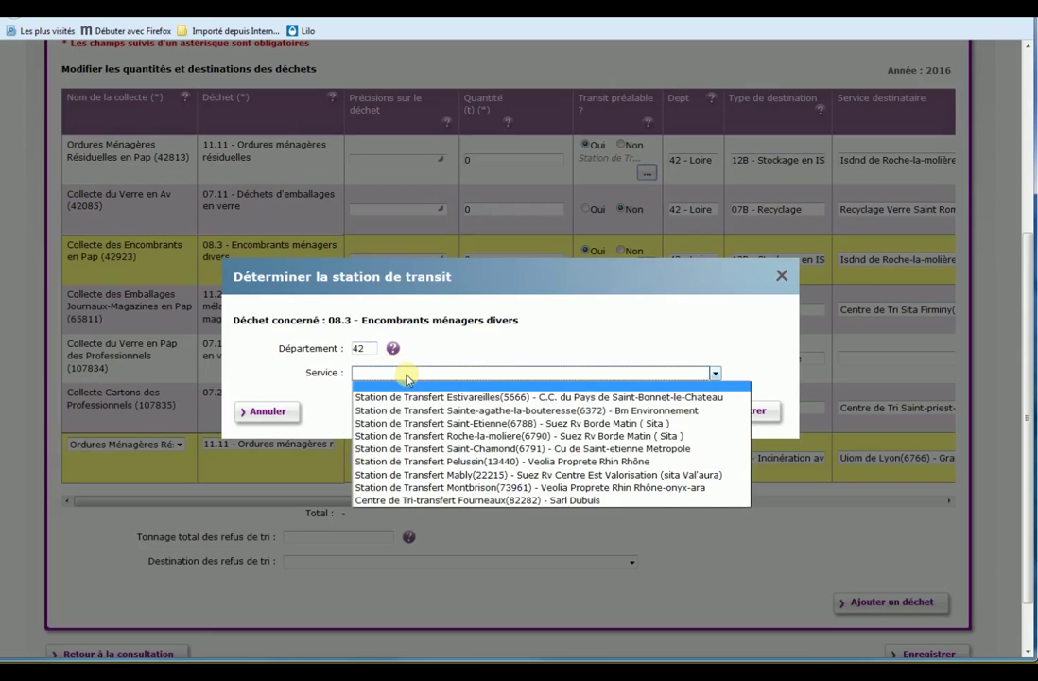
{"action": "left_click", "coordinate": [413, 473]}
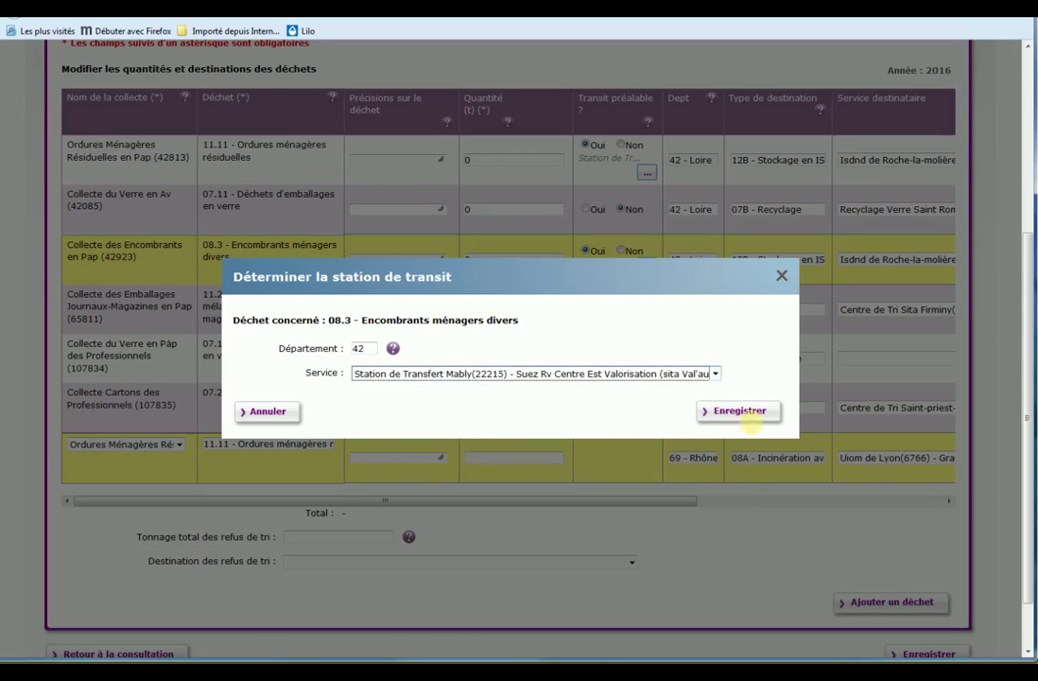
{"action": "left_click", "coordinate": [757, 416]}
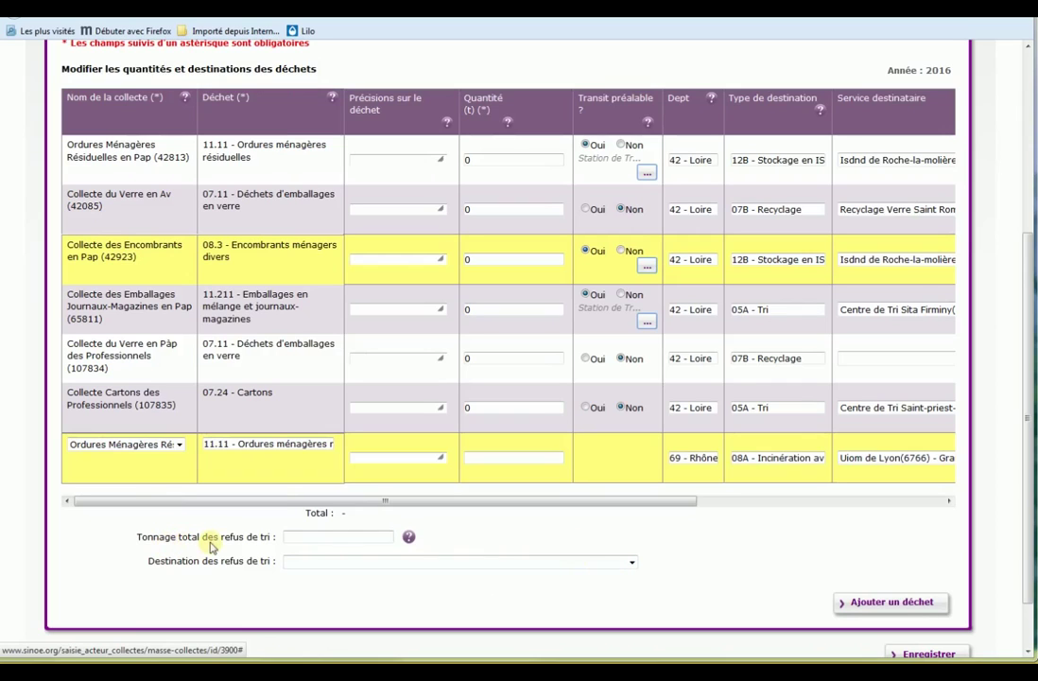
Examine the total sorting-refusal tonnage field, its help and the available sorting-refusal destinations.
{"action": "left_click", "coordinate": [318, 538]}
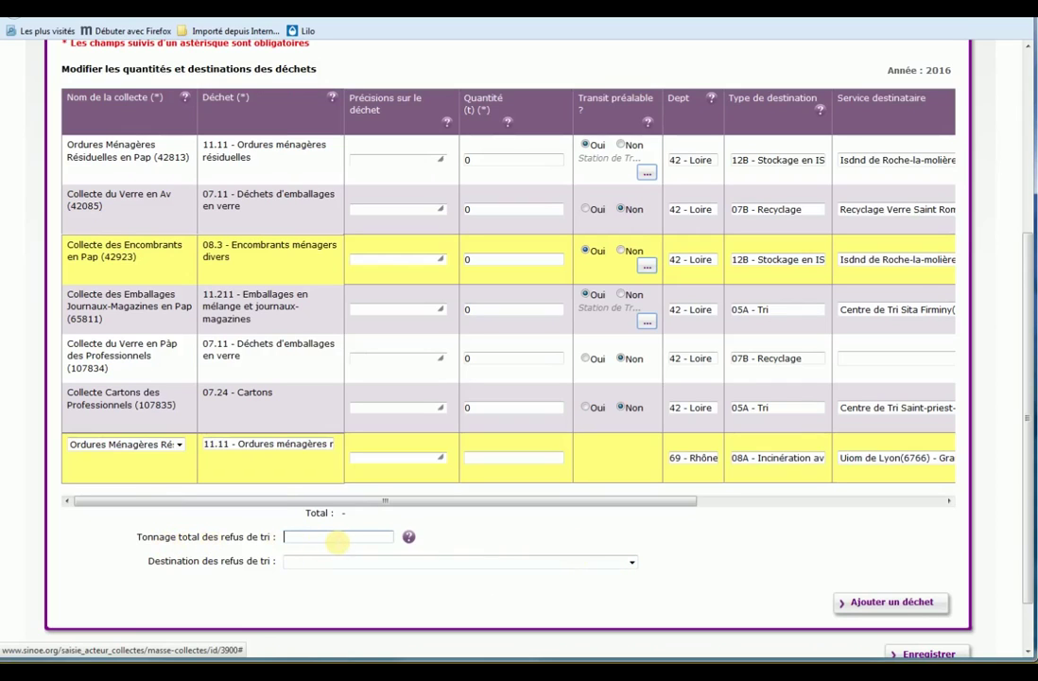
{"action": "mouse_move", "coordinate": [407, 539]}
{"action": "left_click", "coordinate": [317, 562]}
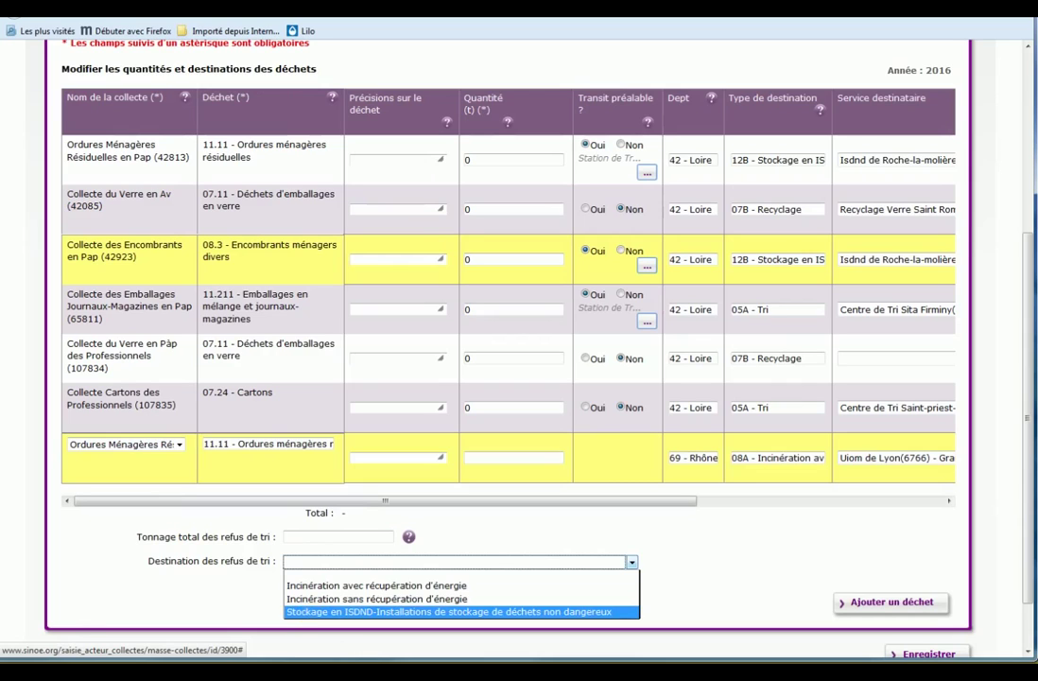
{"action": "left_click", "coordinate": [382, 653]}
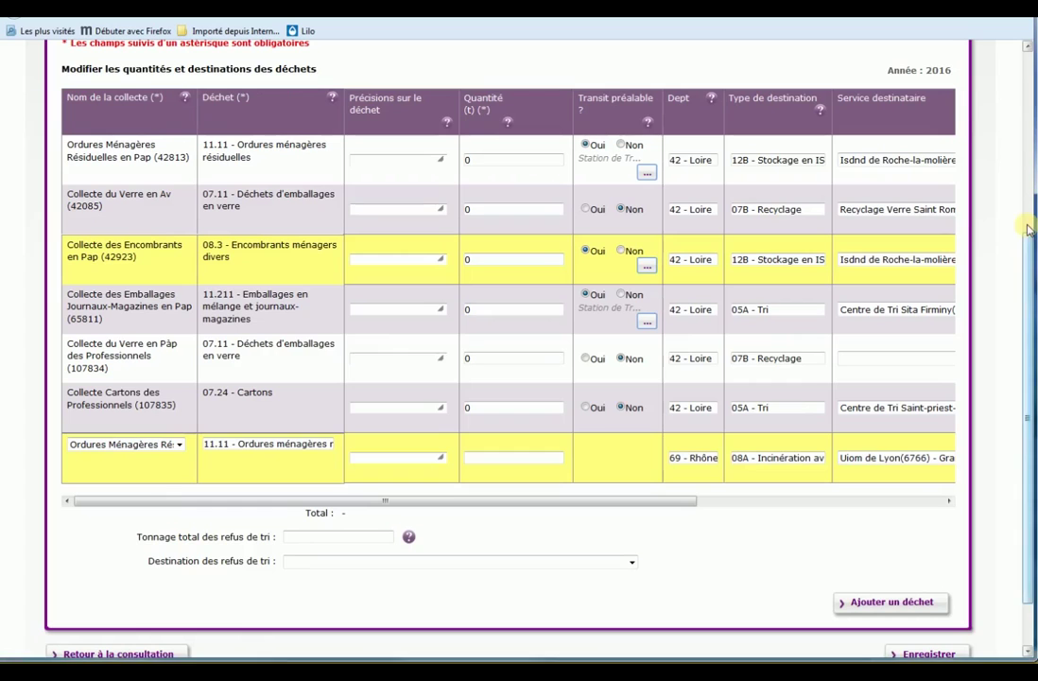
Open Dessertes and examine the service percentages of each commune for every collection, down to the end of the table.
{"action": "scroll", "coordinate": [1029, 229], "scroll_direction": "up", "scroll_amount": 5}
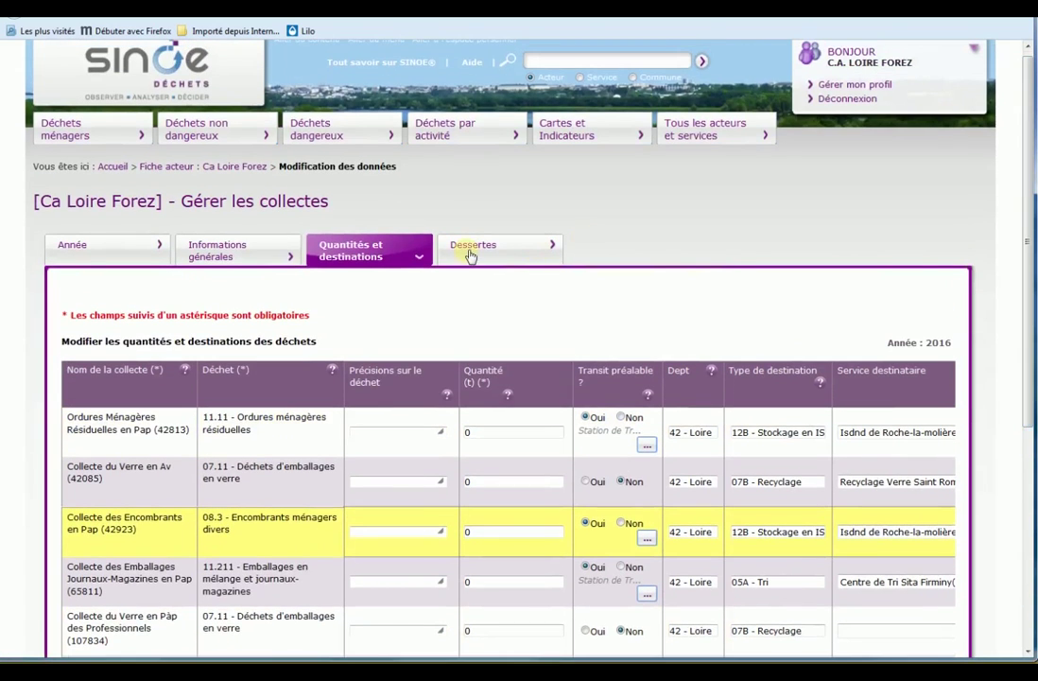
{"action": "left_click", "coordinate": [470, 250]}
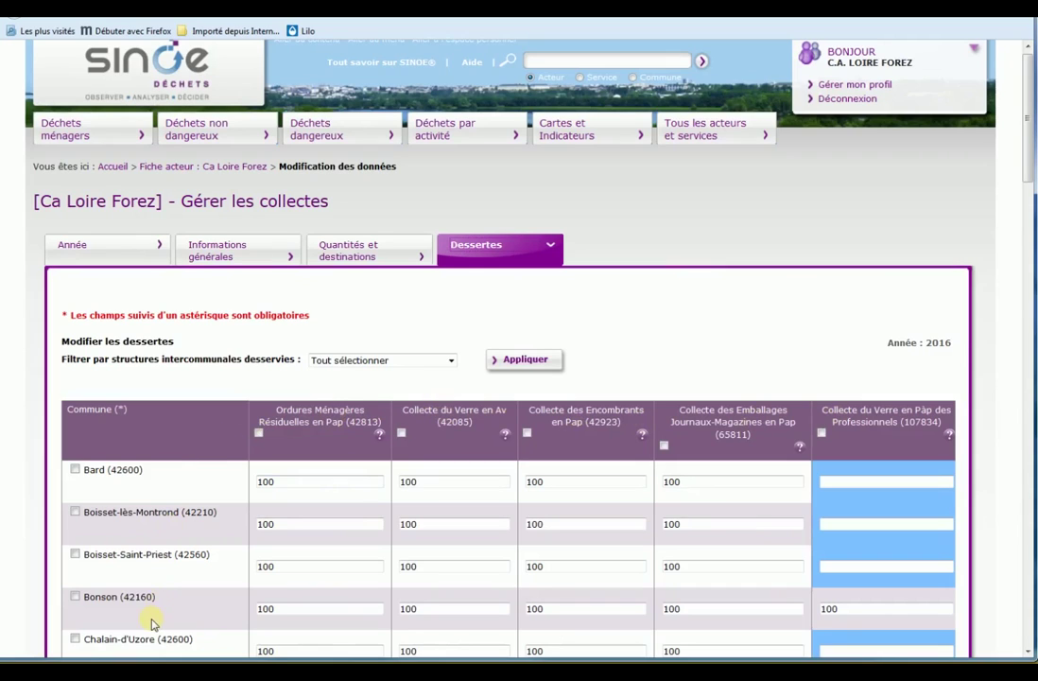
{"action": "scroll", "coordinate": [151, 621], "scroll_direction": "down", "scroll_amount": 3}
{"action": "scroll", "coordinate": [152, 578], "scroll_direction": "down", "scroll_amount": 10}
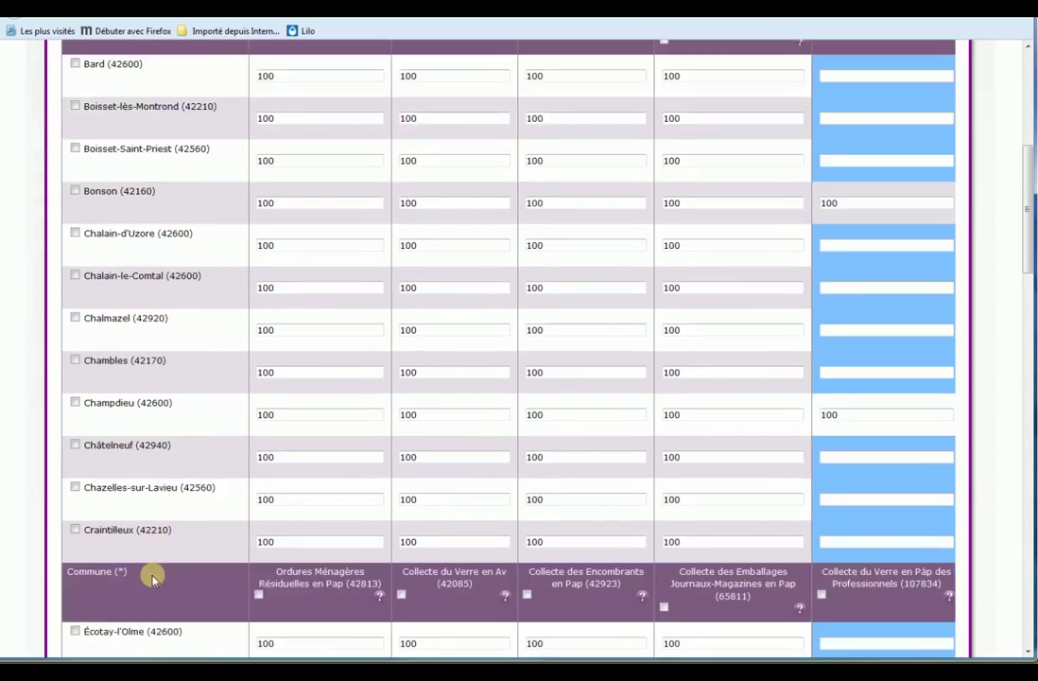
{"action": "scroll", "coordinate": [154, 579], "scroll_direction": "down", "scroll_amount": 3}
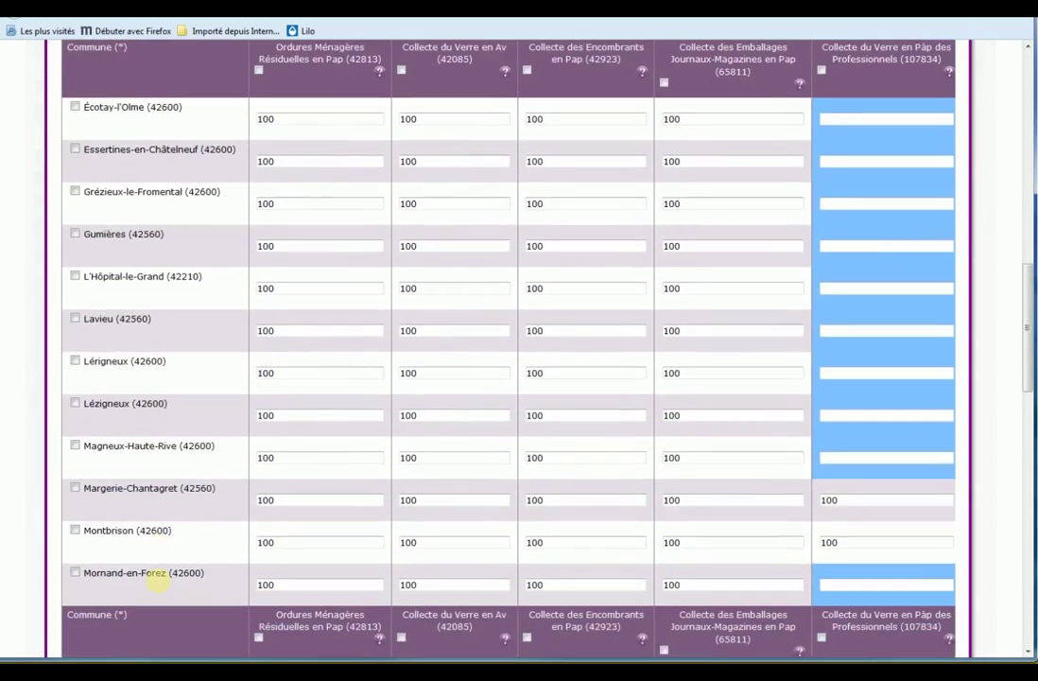
{"action": "scroll", "coordinate": [154, 579], "scroll_direction": "up", "scroll_amount": 2}
{"action": "scroll", "coordinate": [154, 578], "scroll_direction": "up", "scroll_amount": 10}
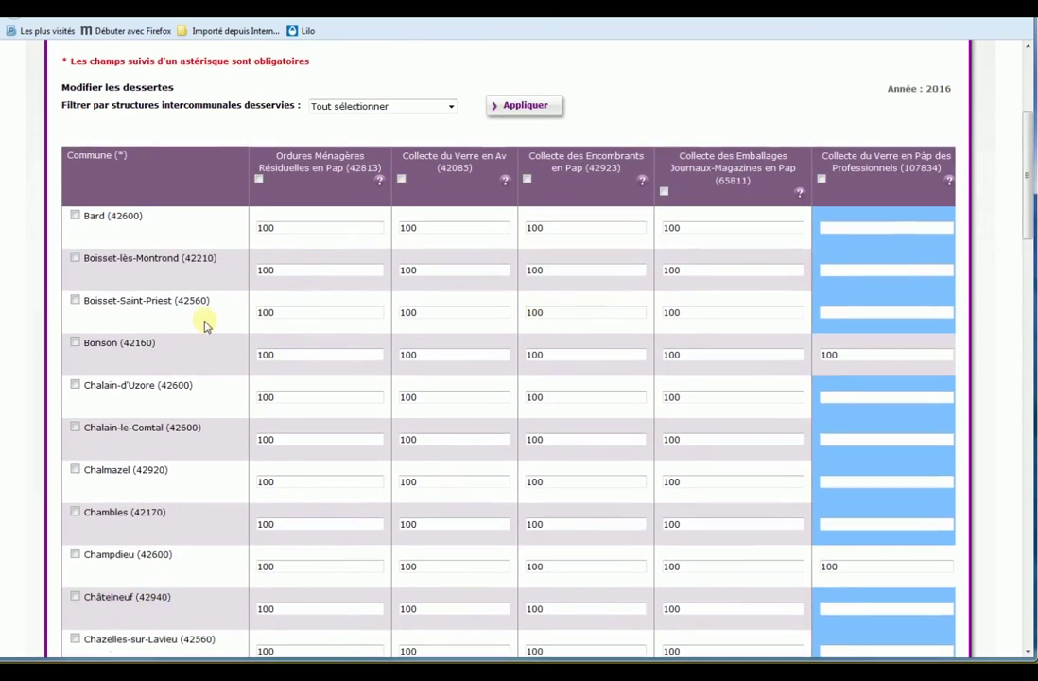
{"action": "scroll", "coordinate": [205, 322], "scroll_direction": "down", "scroll_amount": 6}
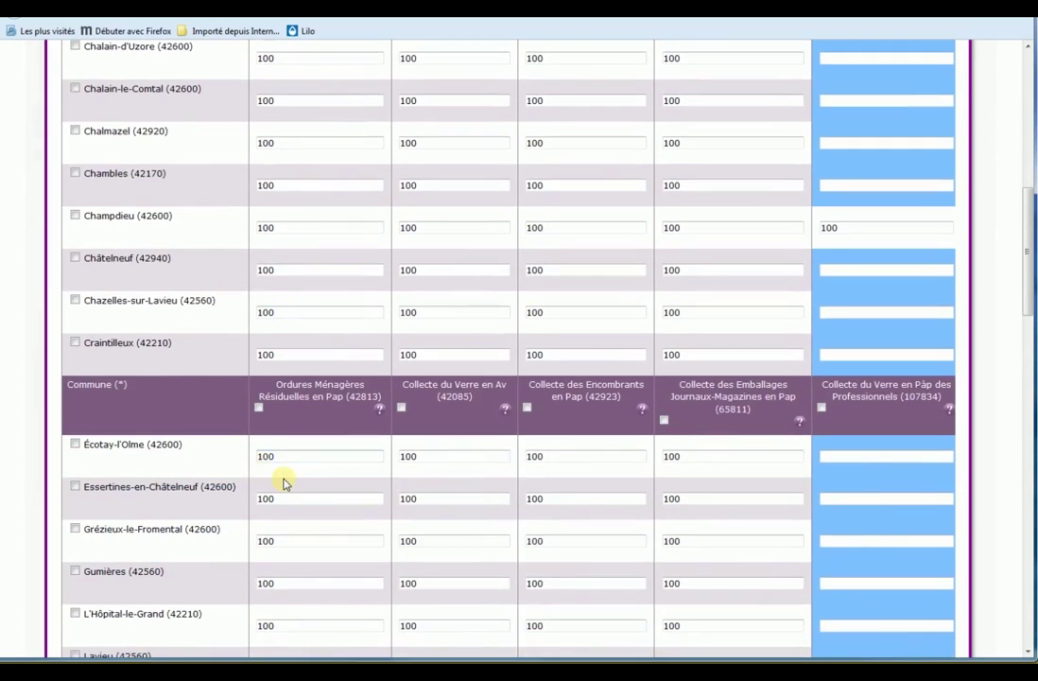
{"action": "scroll", "coordinate": [284, 482], "scroll_direction": "down", "scroll_amount": 6}
{"action": "scroll", "coordinate": [285, 482], "scroll_direction": "down", "scroll_amount": 5}
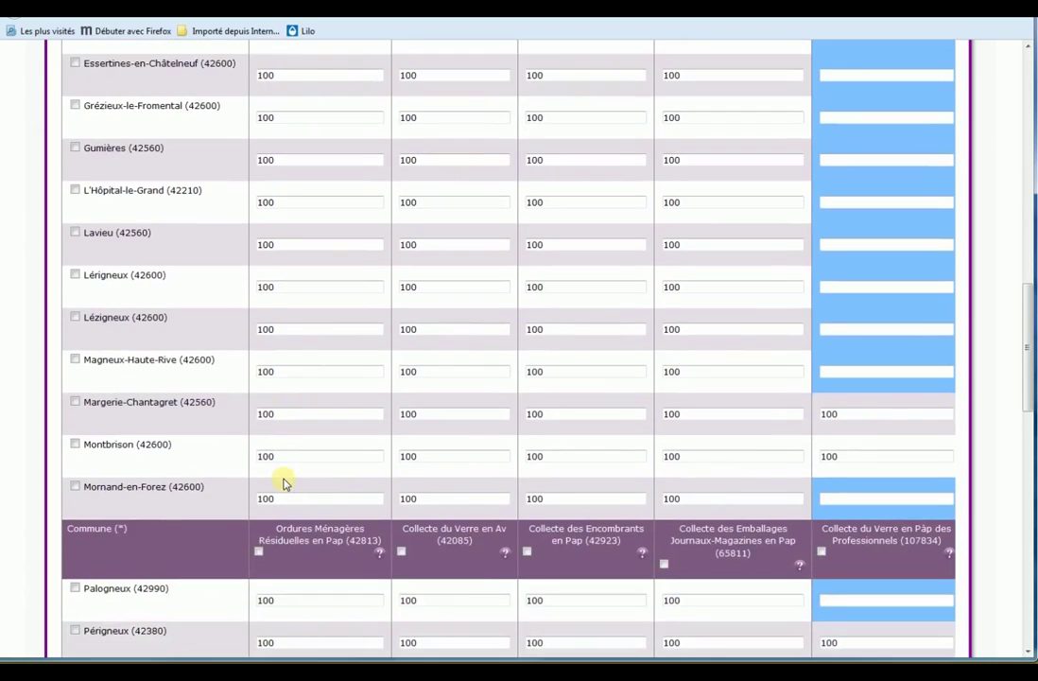
{"action": "scroll", "coordinate": [285, 480], "scroll_direction": "down", "scroll_amount": 2}
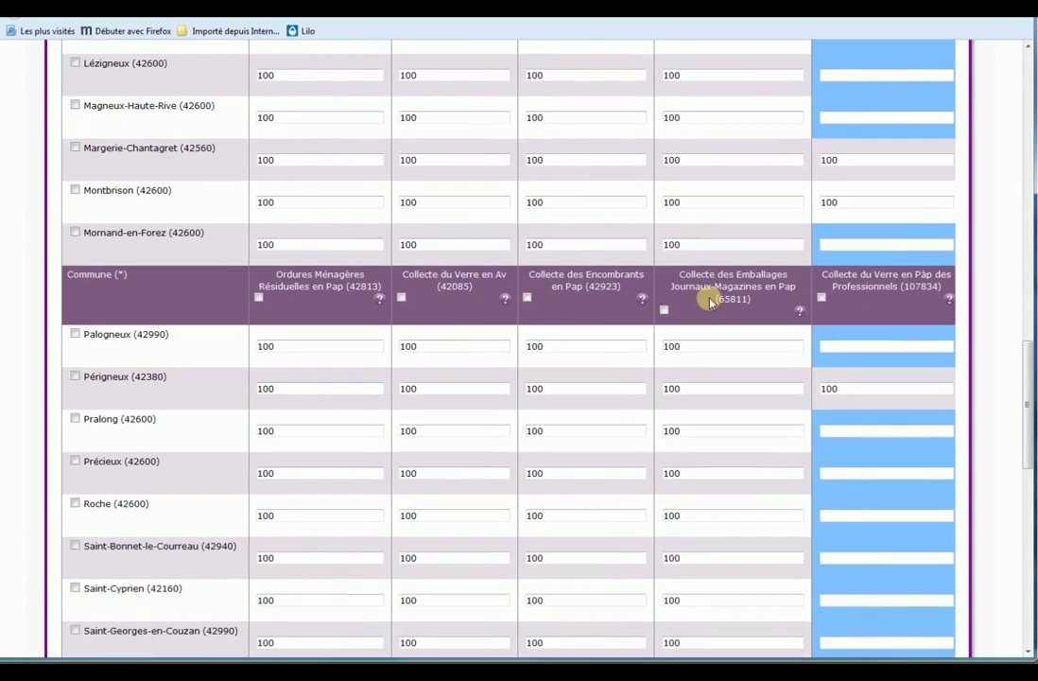
{"action": "scroll", "coordinate": [710, 302], "scroll_direction": "down", "scroll_amount": 4}
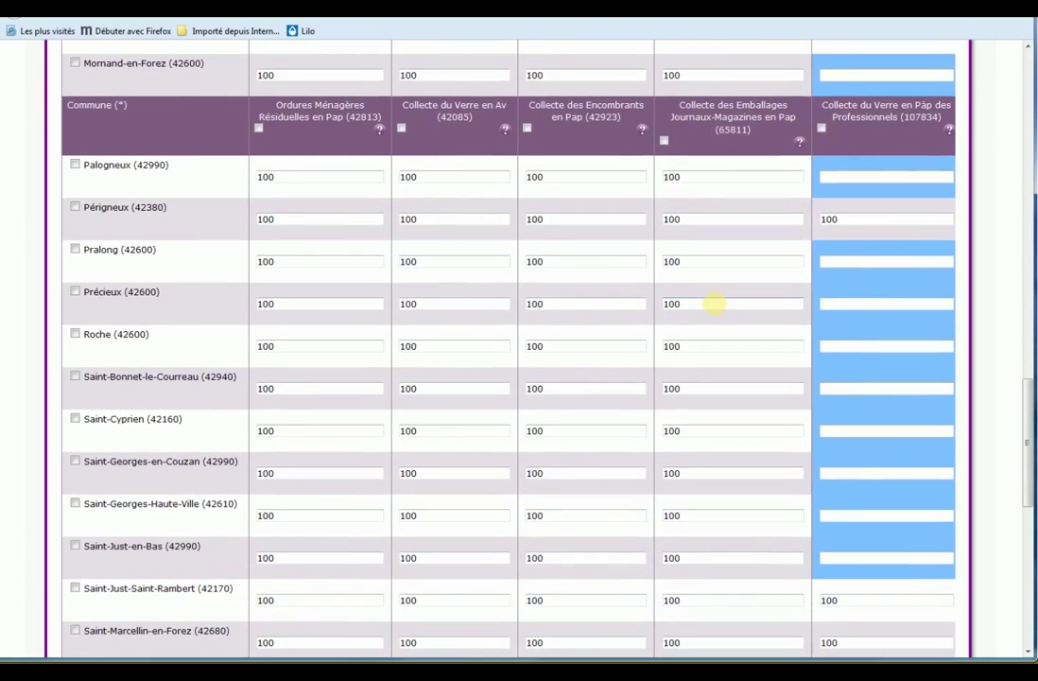
{"action": "scroll", "coordinate": [710, 302], "scroll_direction": "down", "scroll_amount": 10}
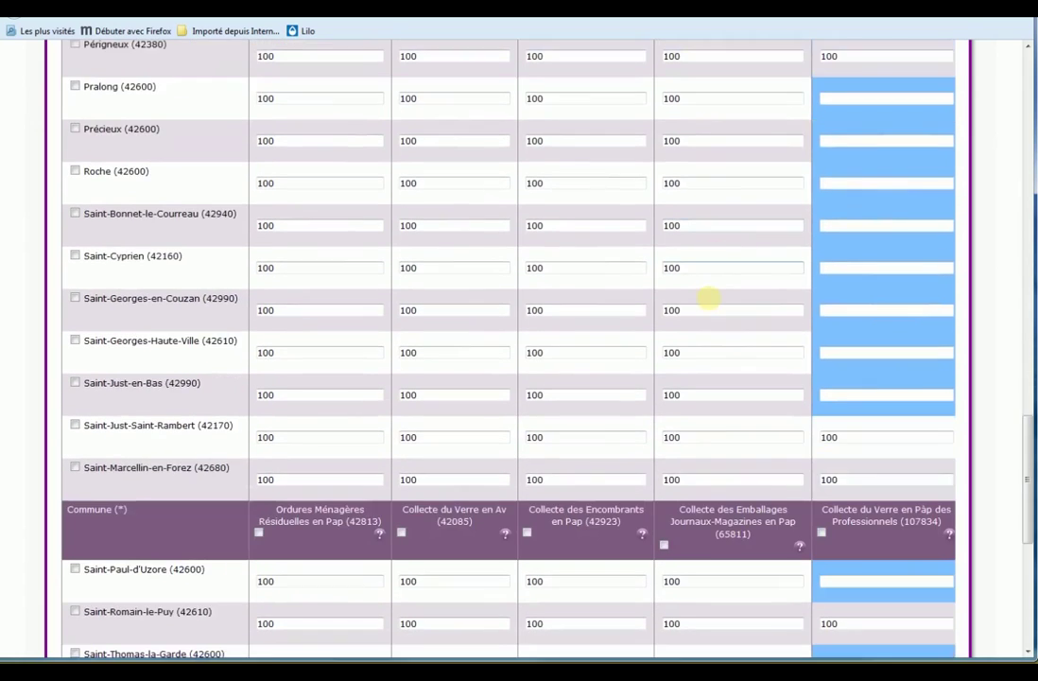
{"action": "scroll", "coordinate": [710, 302], "scroll_direction": "down", "scroll_amount": 5}
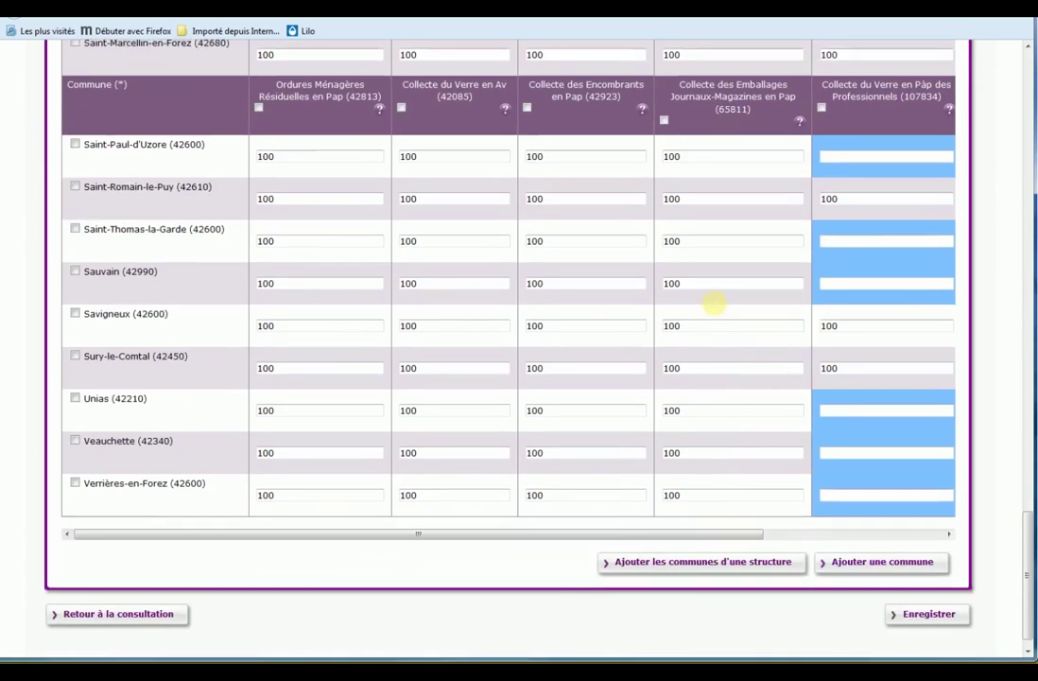
Examine the professional glass and cardboard collection columns and the deletion column for all communes served.
{"action": "left_click", "coordinate": [638, 511]}
{"action": "left_click_drag", "start_coordinate": [638, 512], "coordinate": [942, 527]}
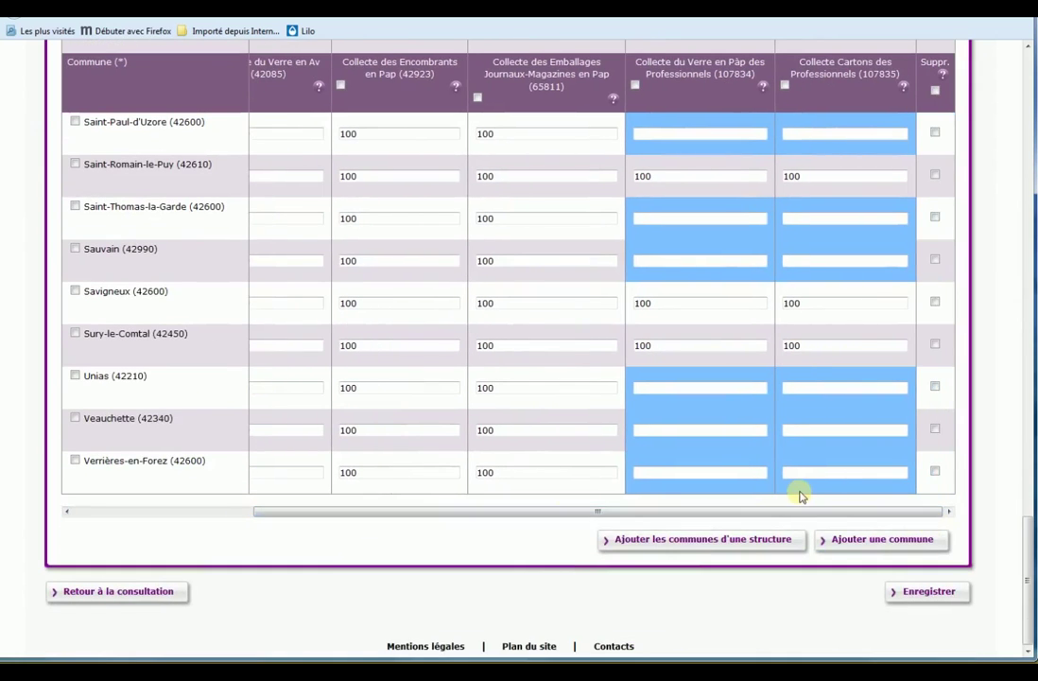
{"action": "scroll", "coordinate": [798, 495], "scroll_direction": "up", "scroll_amount": 4}
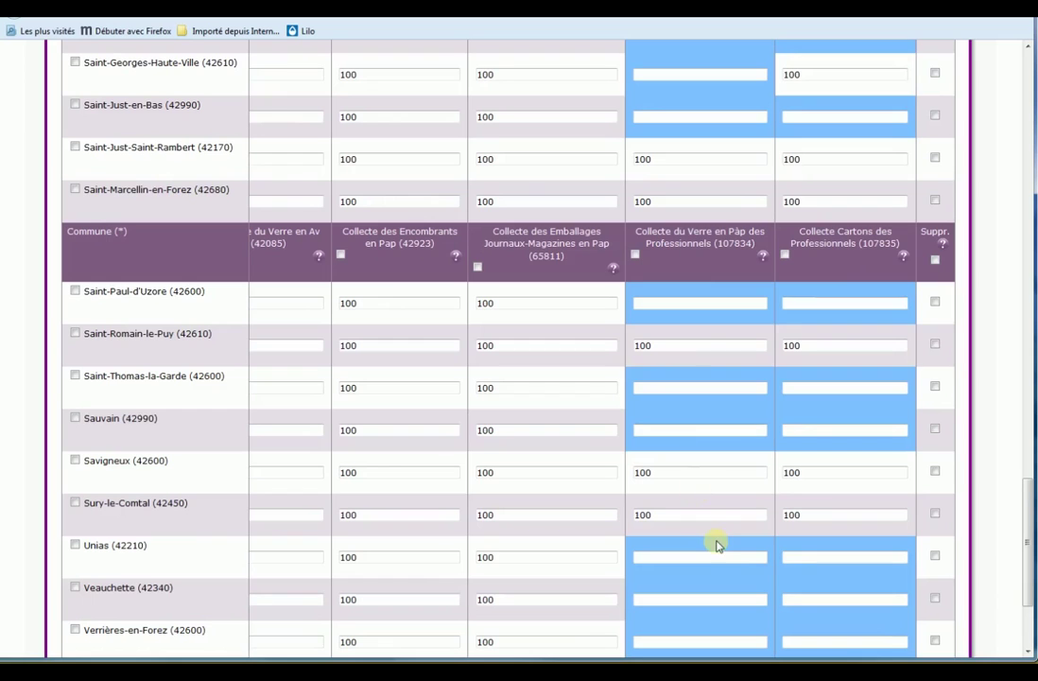
{"action": "scroll", "coordinate": [719, 546], "scroll_direction": "up", "scroll_amount": 10}
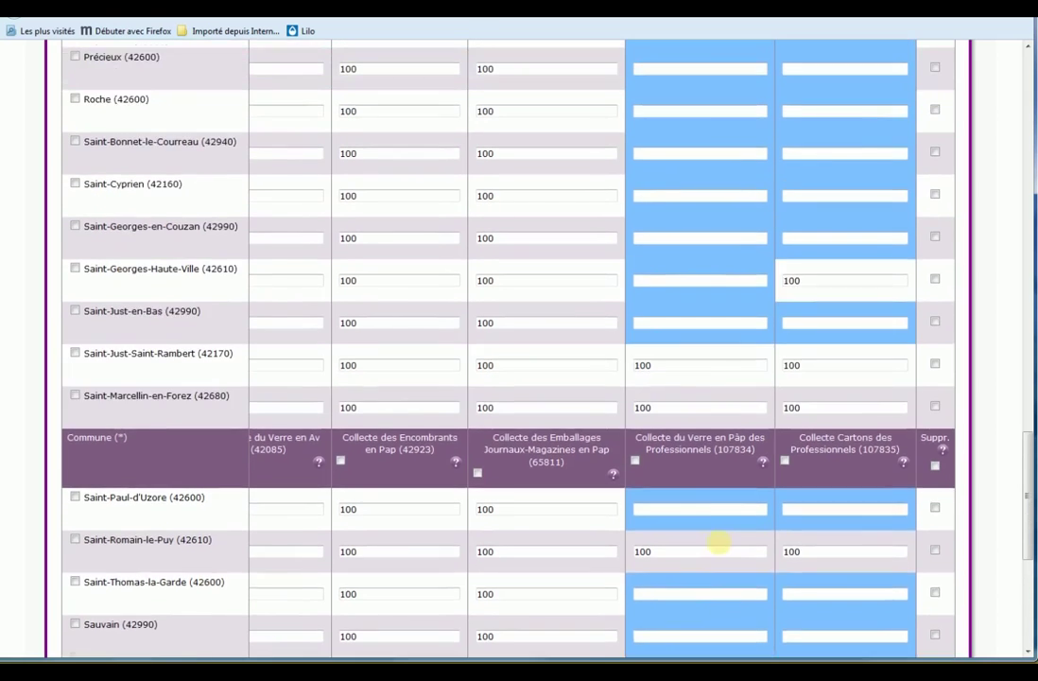
{"action": "scroll", "coordinate": [724, 549], "scroll_direction": "up", "scroll_amount": 9}
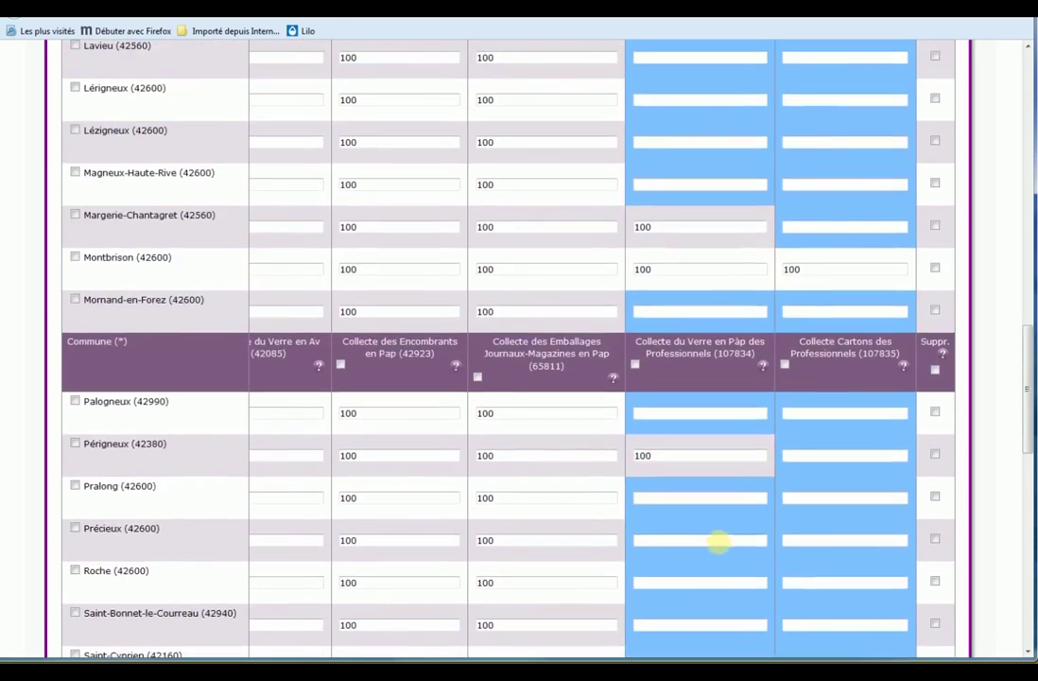
{"action": "scroll", "coordinate": [720, 547], "scroll_direction": "up", "scroll_amount": 4}
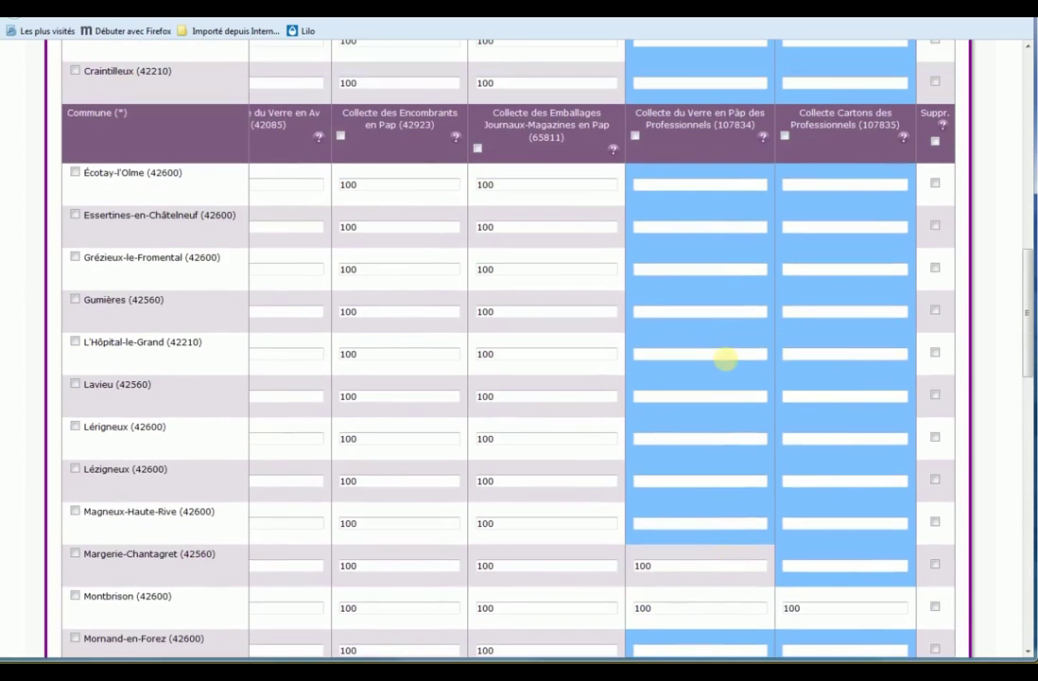
{"action": "scroll", "coordinate": [725, 359], "scroll_direction": "up", "scroll_amount": 11}
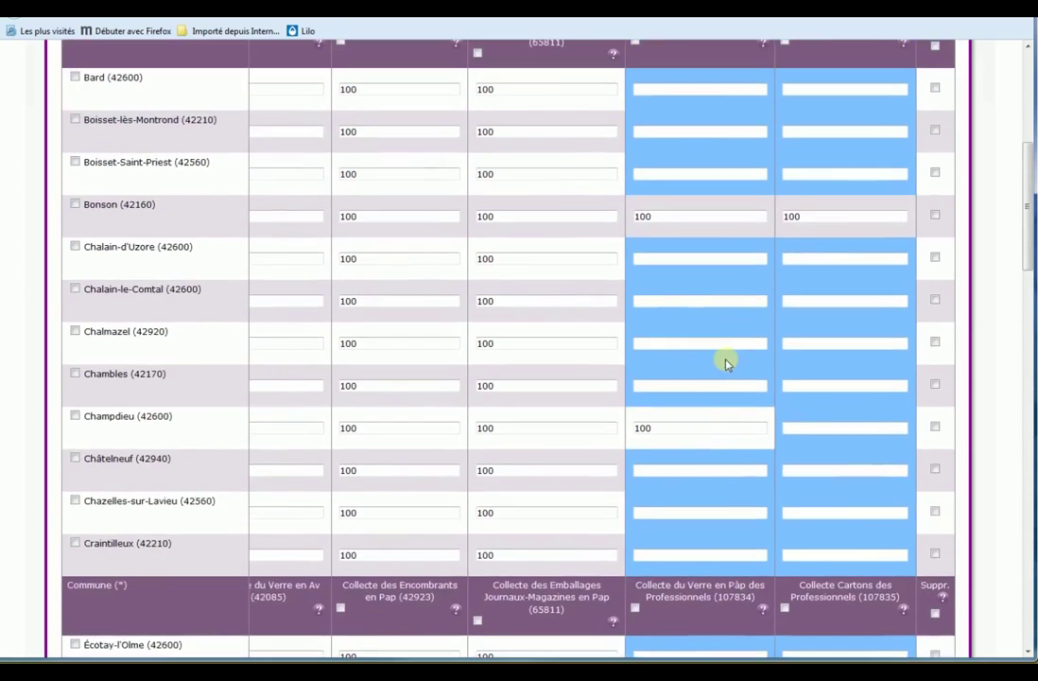
{"action": "scroll", "coordinate": [725, 363], "scroll_direction": "up", "scroll_amount": 4}
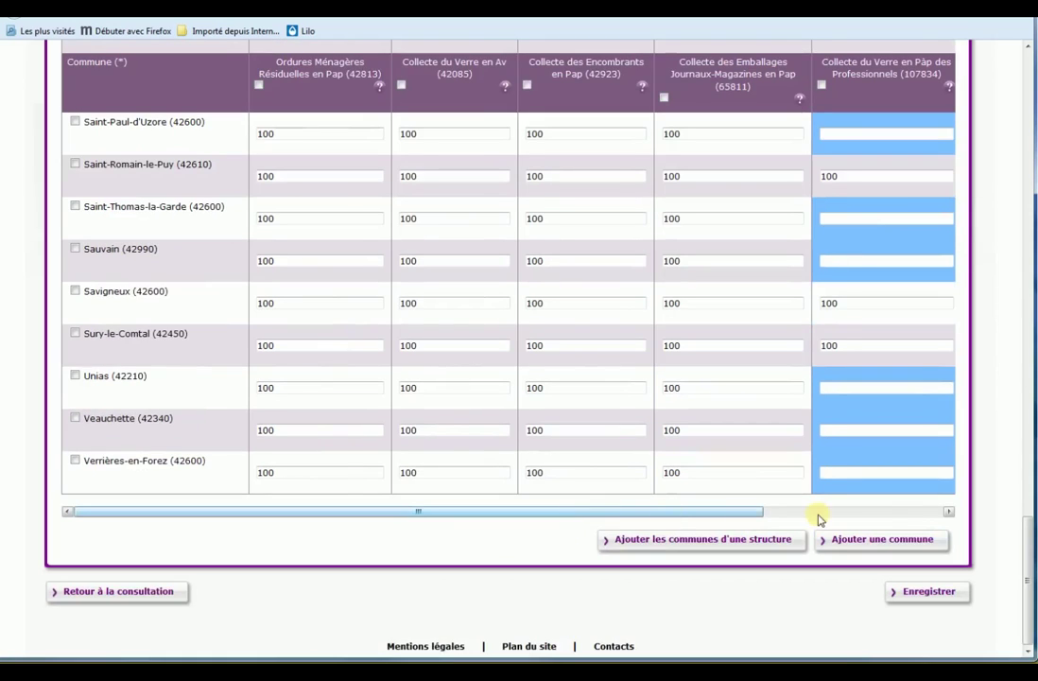
Try marking the commune Veauchette (42340) for deletion in the communes table, and clear the mark again.
{"action": "left_click", "coordinate": [819, 513]}
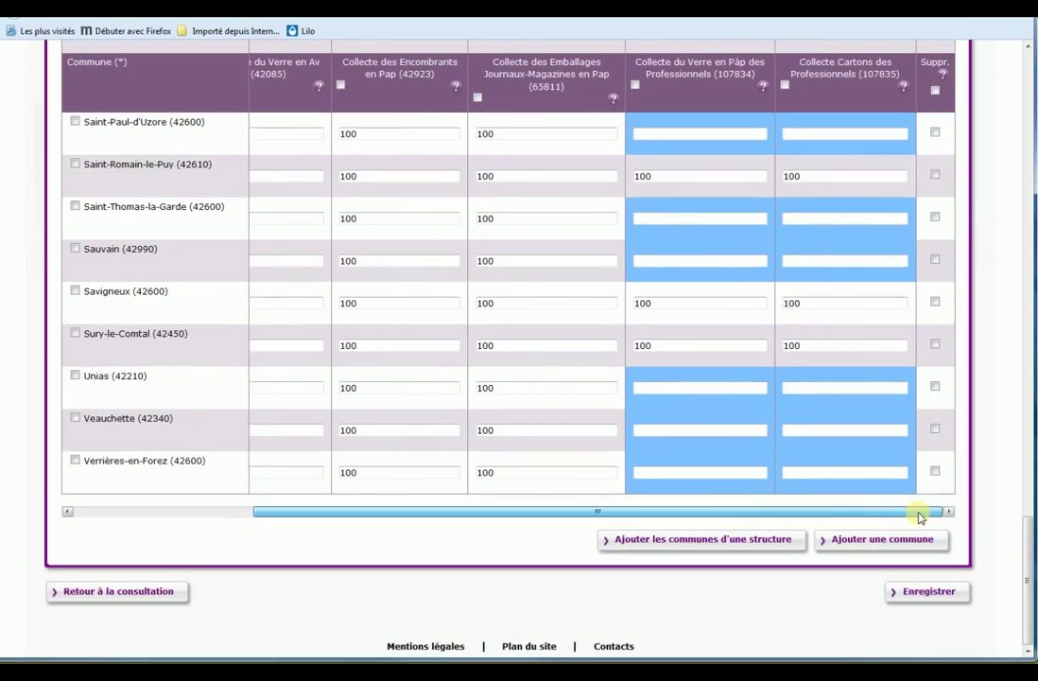
{"action": "left_click", "coordinate": [935, 431]}
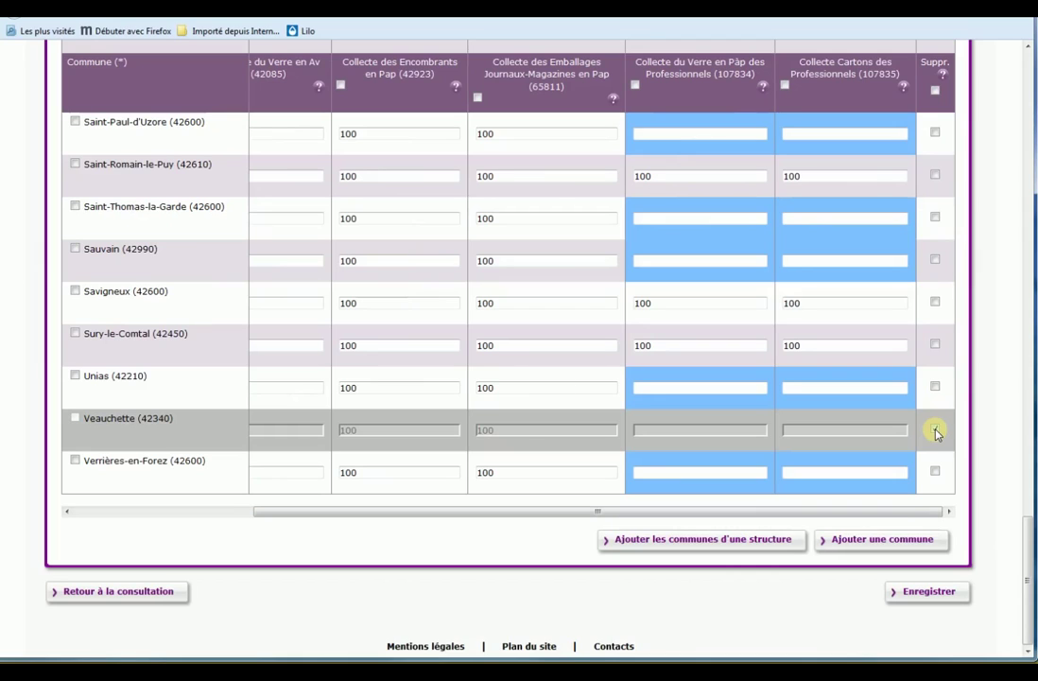
{"action": "left_click", "coordinate": [935, 431]}
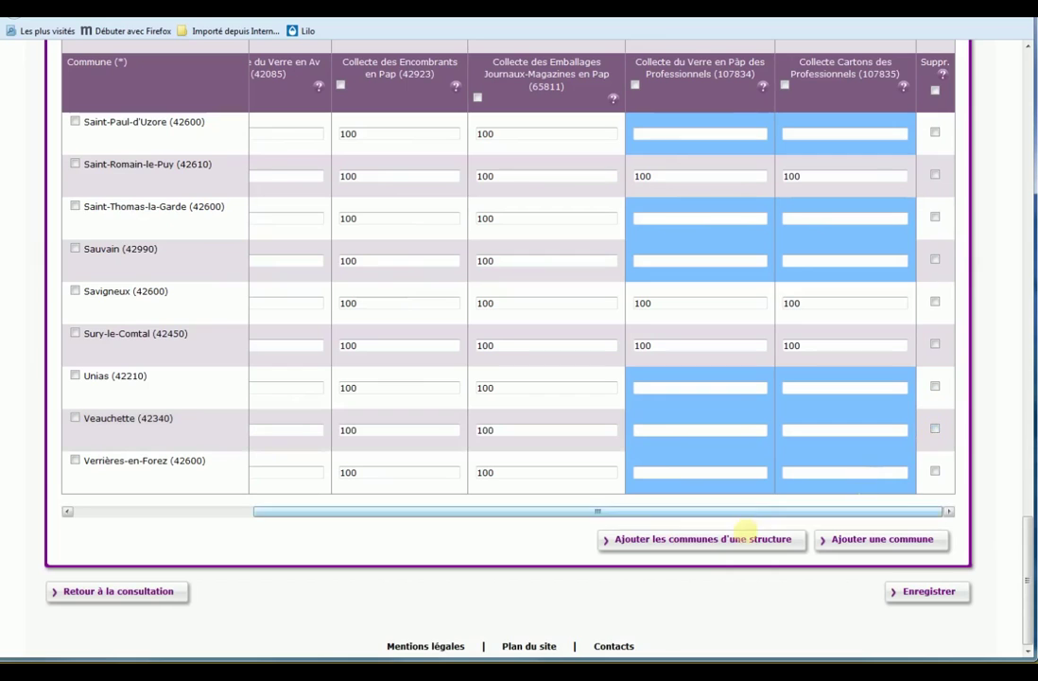
Try to add a commune to the served communes table, using department 42 and the search text "ete".
{"action": "left_click", "coordinate": [856, 541]}
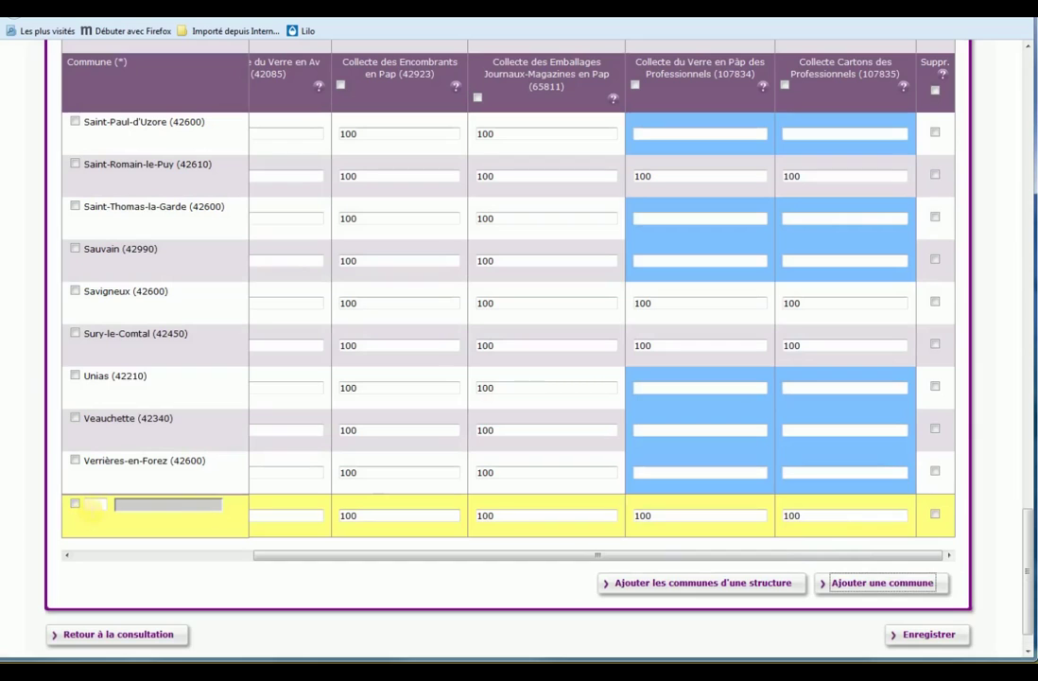
{"action": "left_click", "coordinate": [204, 503]}
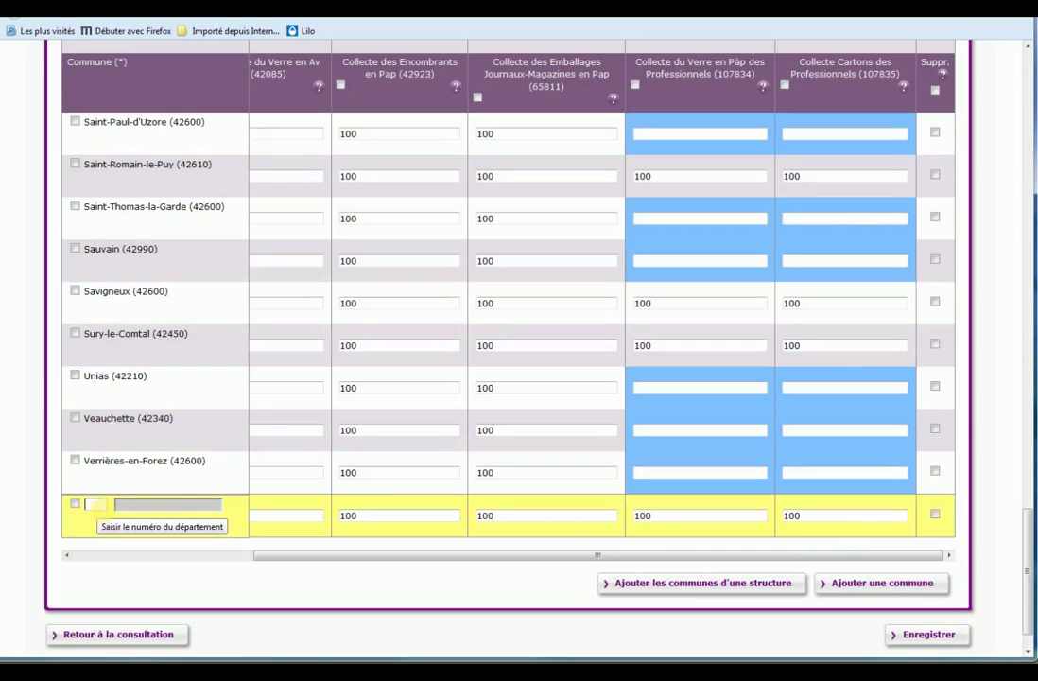
{"action": "type", "text": "42"}
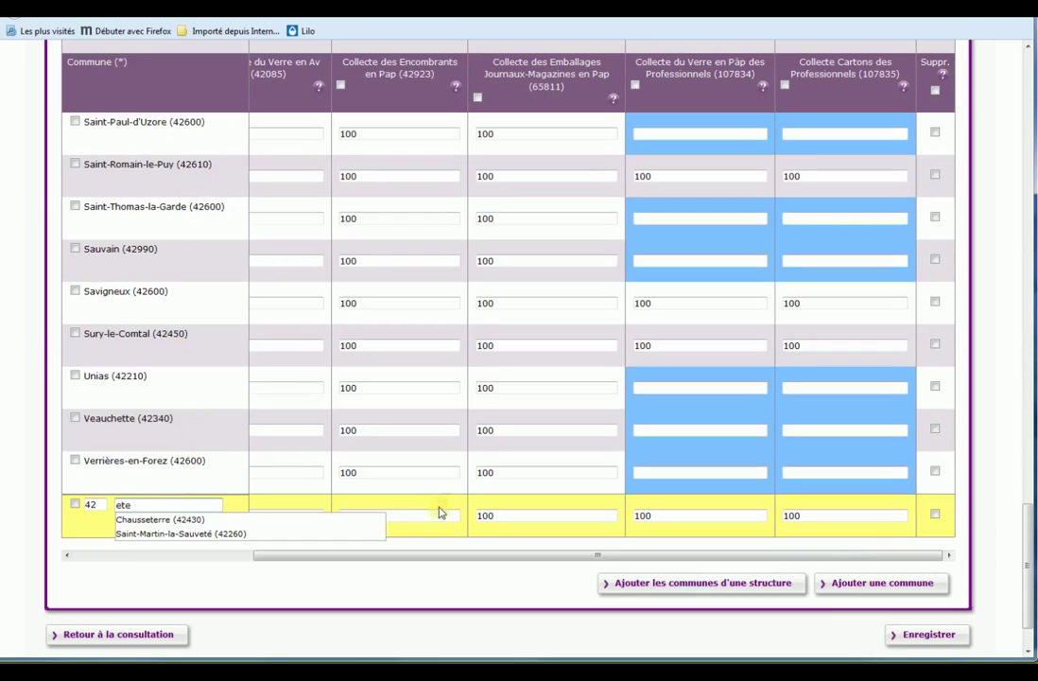
{"action": "left_click", "coordinate": [929, 635]}
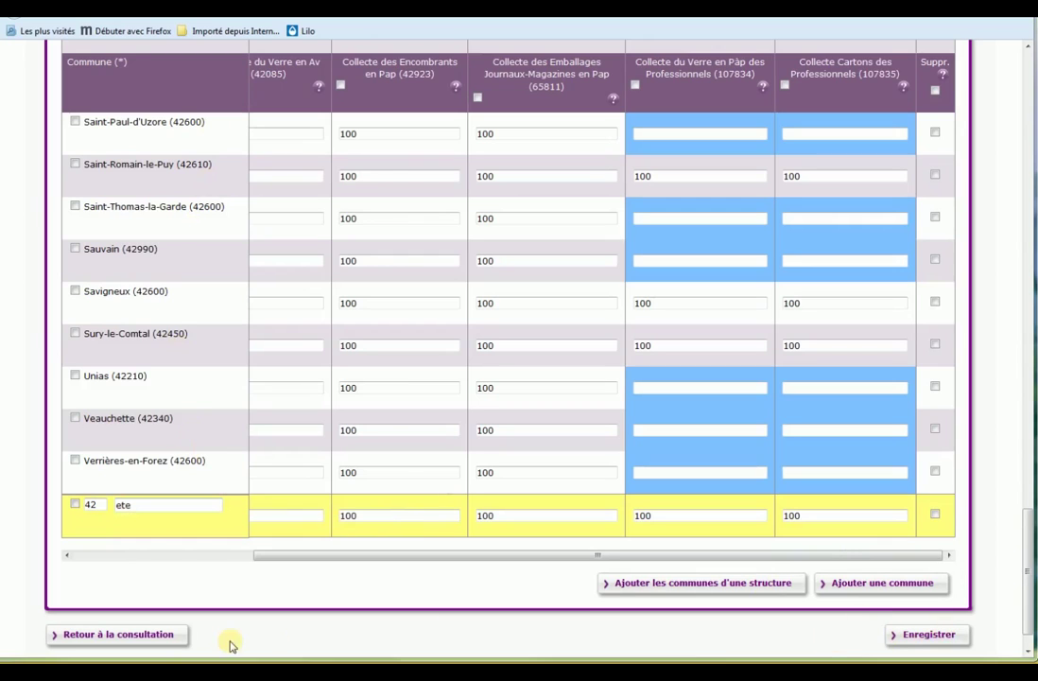
Return to the consultation view of Ca Loire Forez, accepting the loss of the unsaved changes.
{"action": "left_click", "coordinate": [149, 633]}
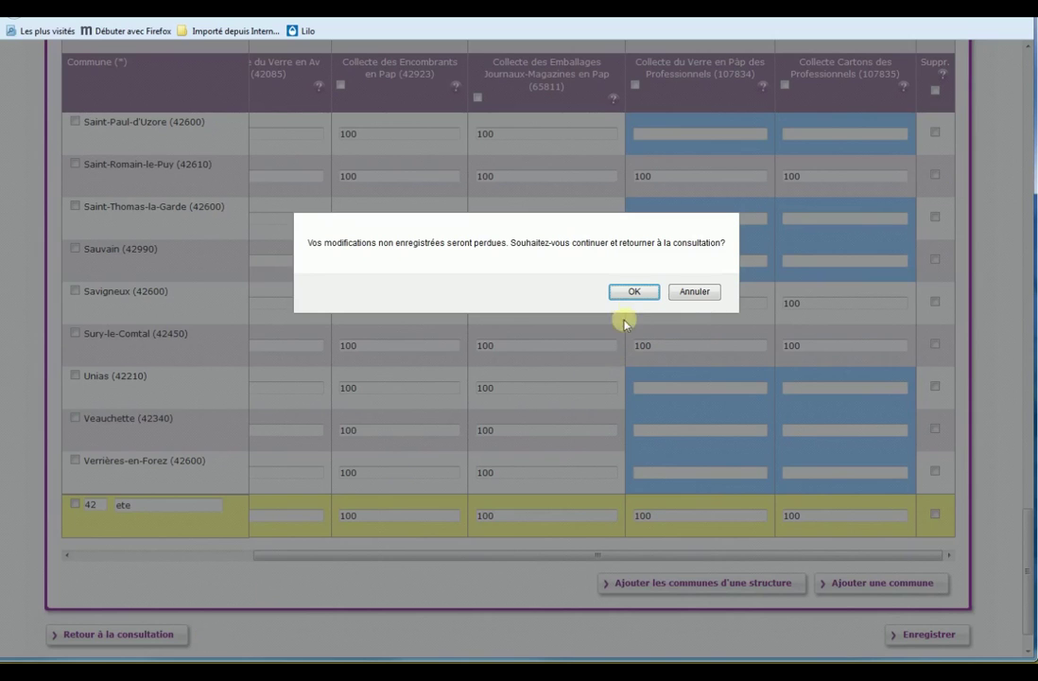
{"action": "left_click", "coordinate": [636, 293]}
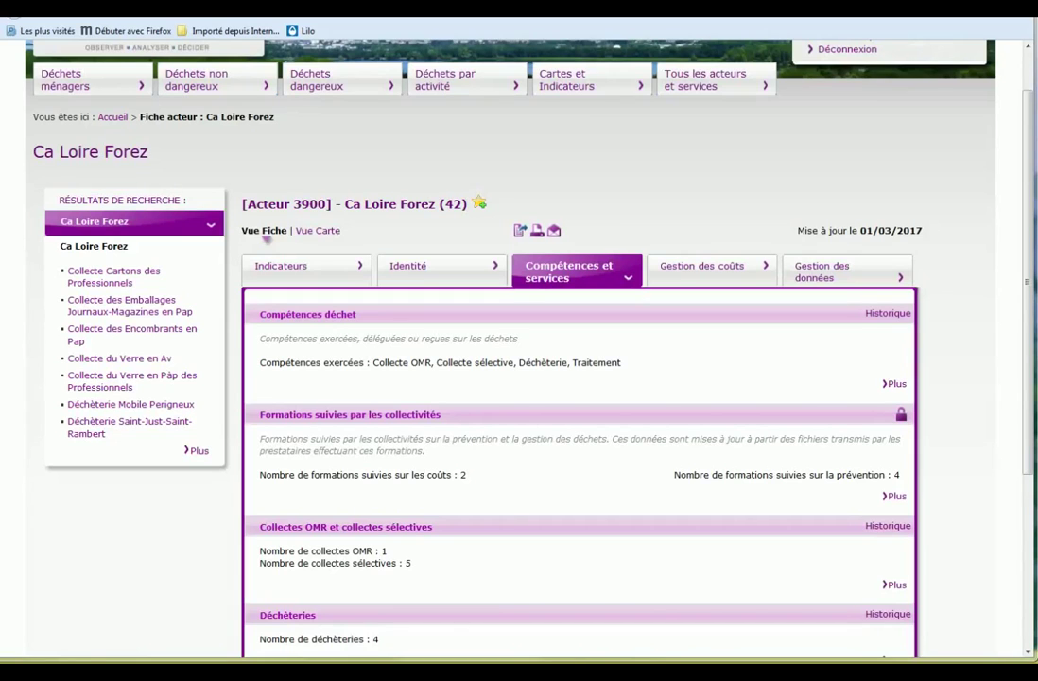
{"action": "scroll", "coordinate": [302, 653], "scroll_direction": "up", "scroll_amount": 1}
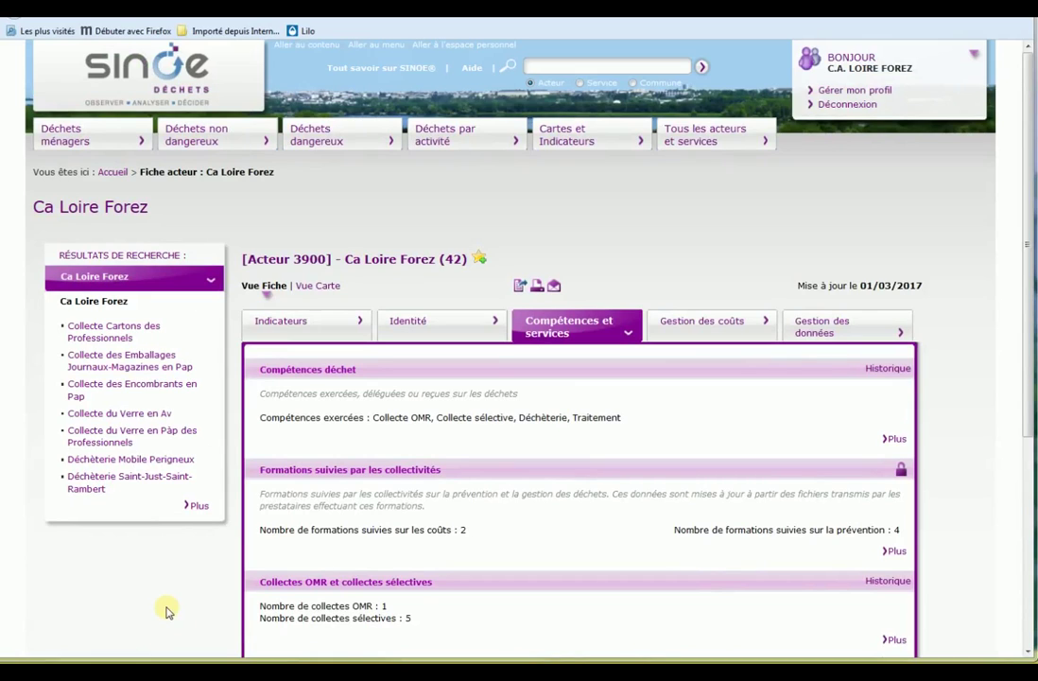
Open the Collecte des Emballages Journaux-Magazines en Pap service sheet and examine its description, project owner, collector details and documents.
{"action": "left_click", "coordinate": [149, 357]}
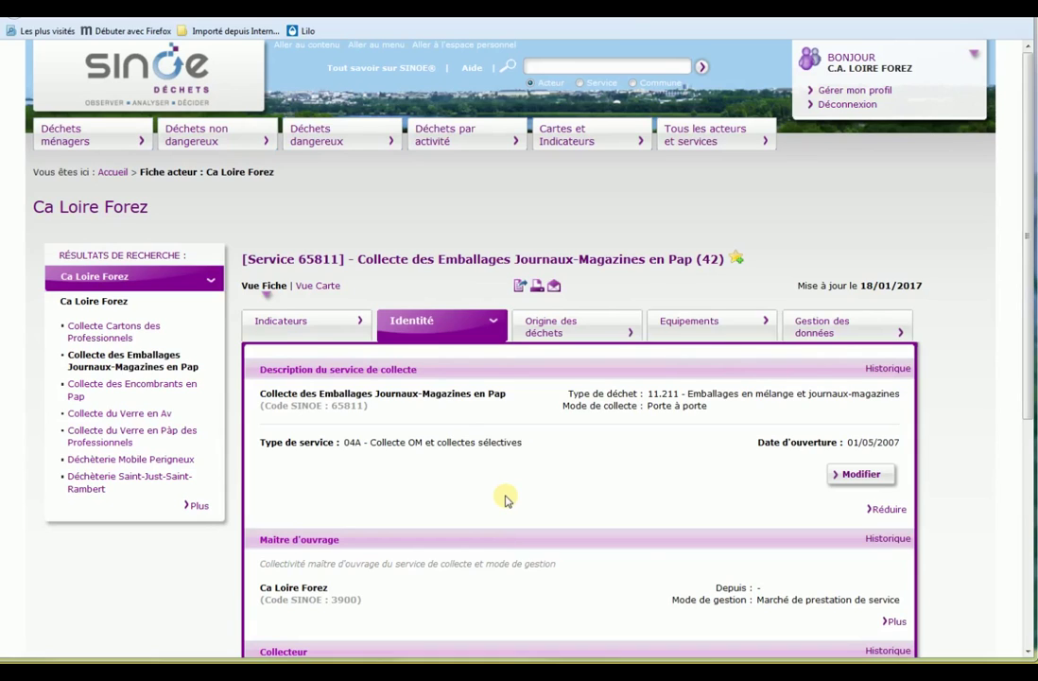
{"action": "scroll", "coordinate": [928, 505], "scroll_direction": "down", "scroll_amount": 1}
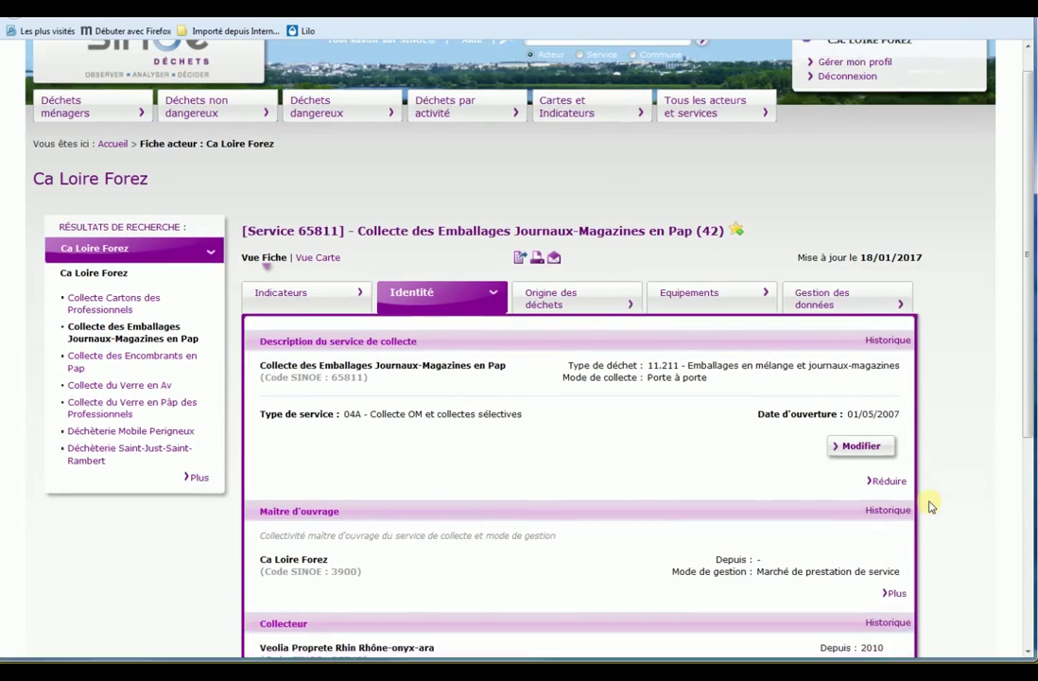
{"action": "scroll", "coordinate": [929, 504], "scroll_direction": "down", "scroll_amount": 5}
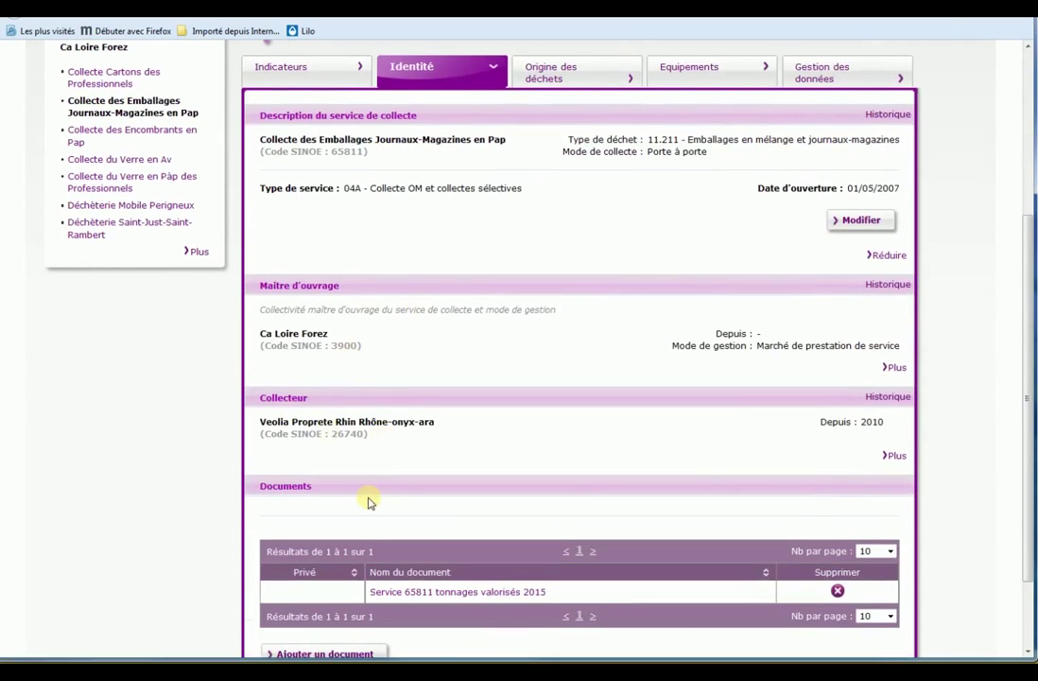
{"action": "scroll", "coordinate": [369, 499], "scroll_direction": "down", "scroll_amount": 2}
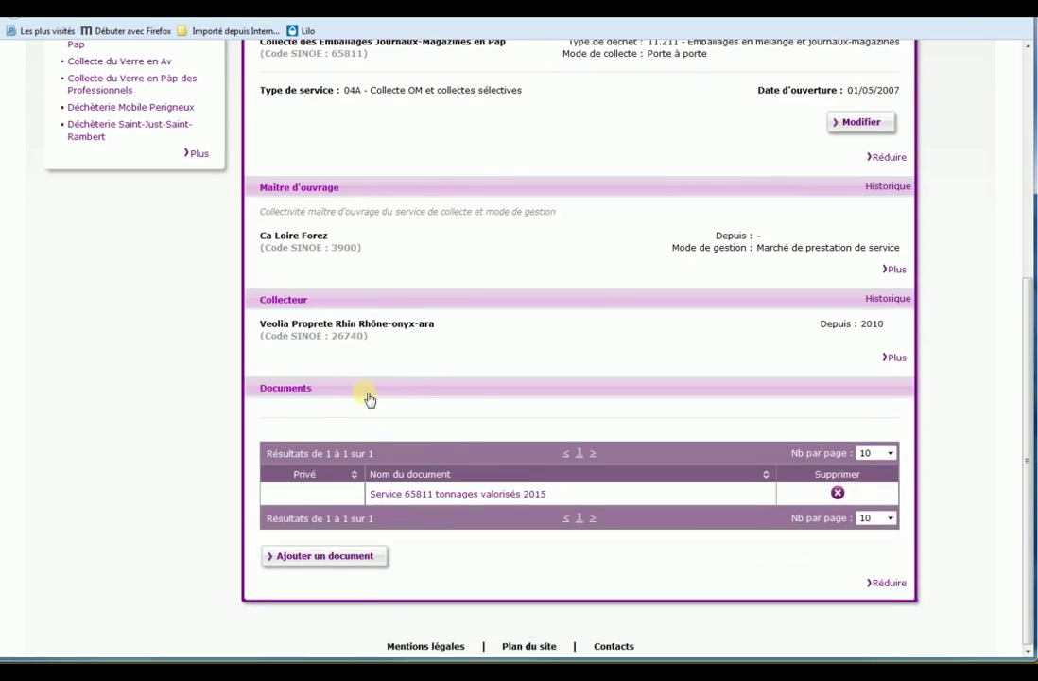
{"action": "left_click", "coordinate": [567, 305]}
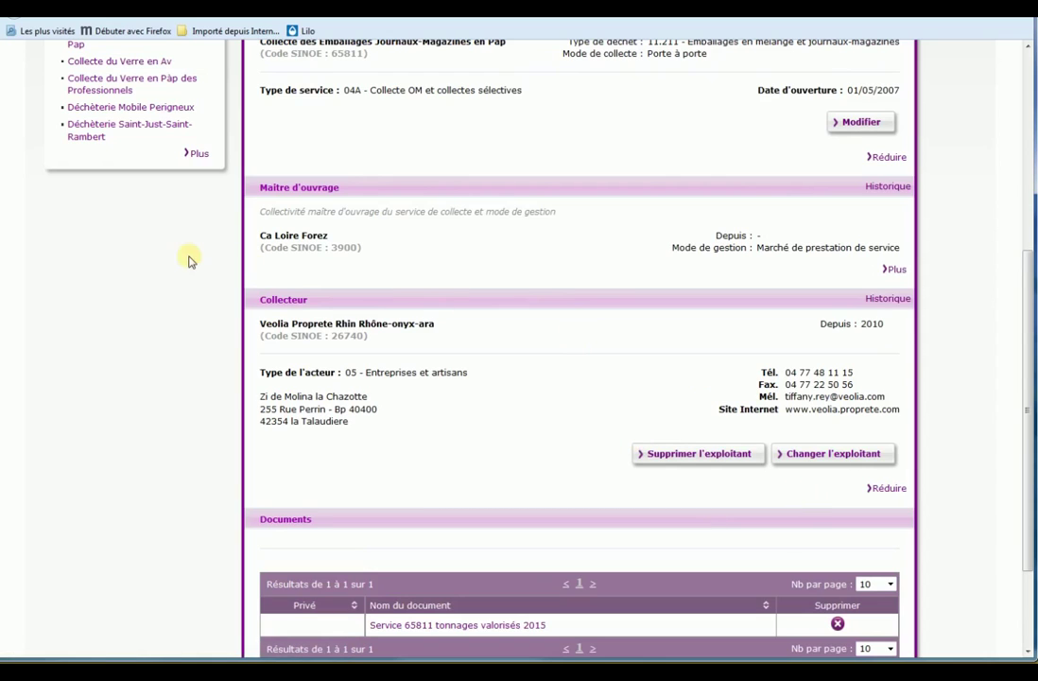
{"action": "scroll", "coordinate": [189, 260], "scroll_direction": "up", "scroll_amount": 3}
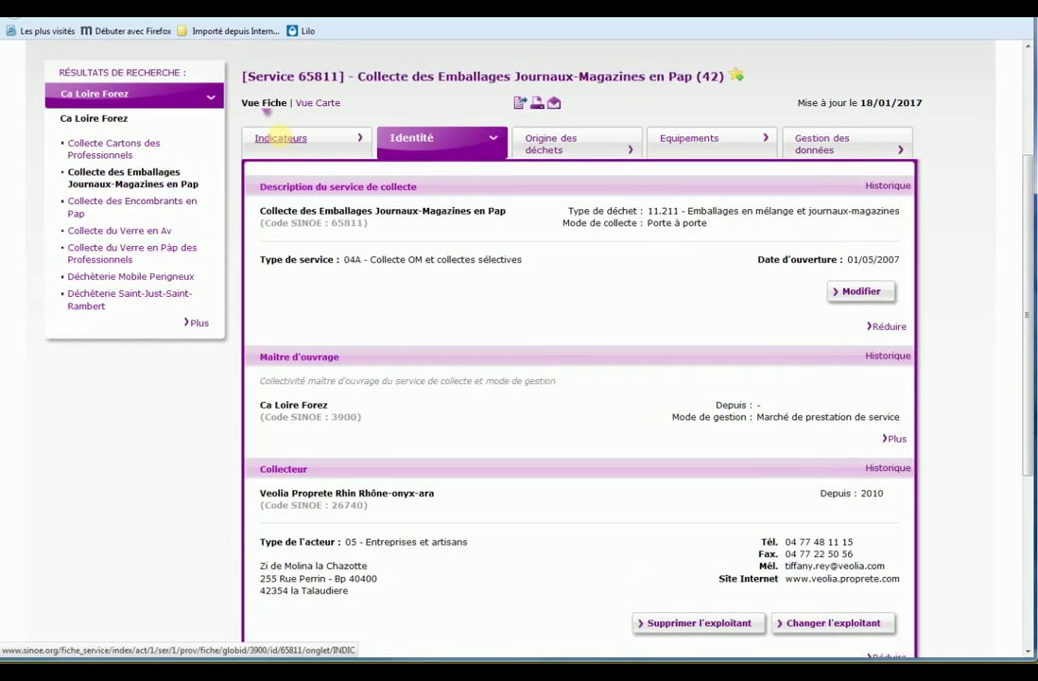
Examine the service's 2016 indicators and expand the collected flows section.
{"action": "left_click", "coordinate": [279, 140]}
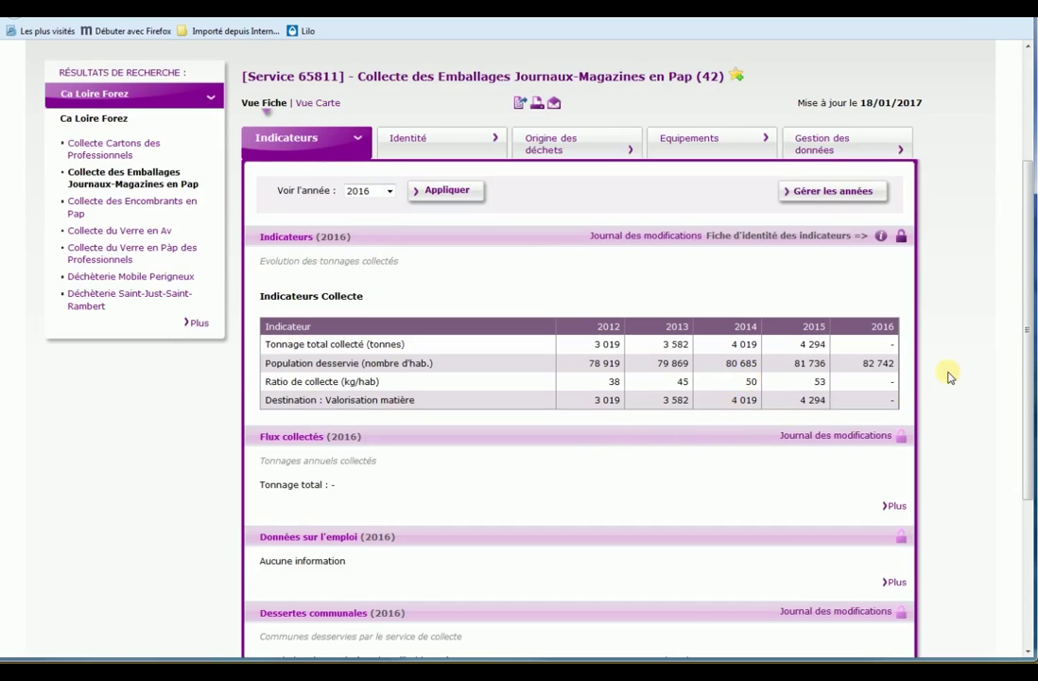
{"action": "scroll", "coordinate": [948, 374], "scroll_direction": "down", "scroll_amount": 5}
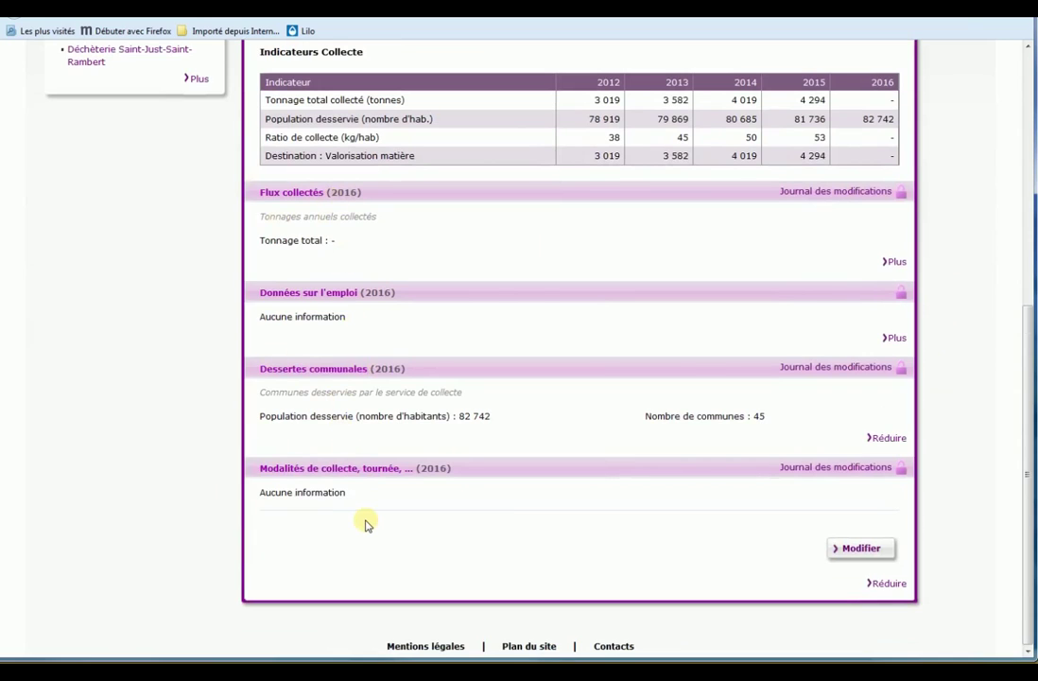
{"action": "left_click", "coordinate": [570, 192]}
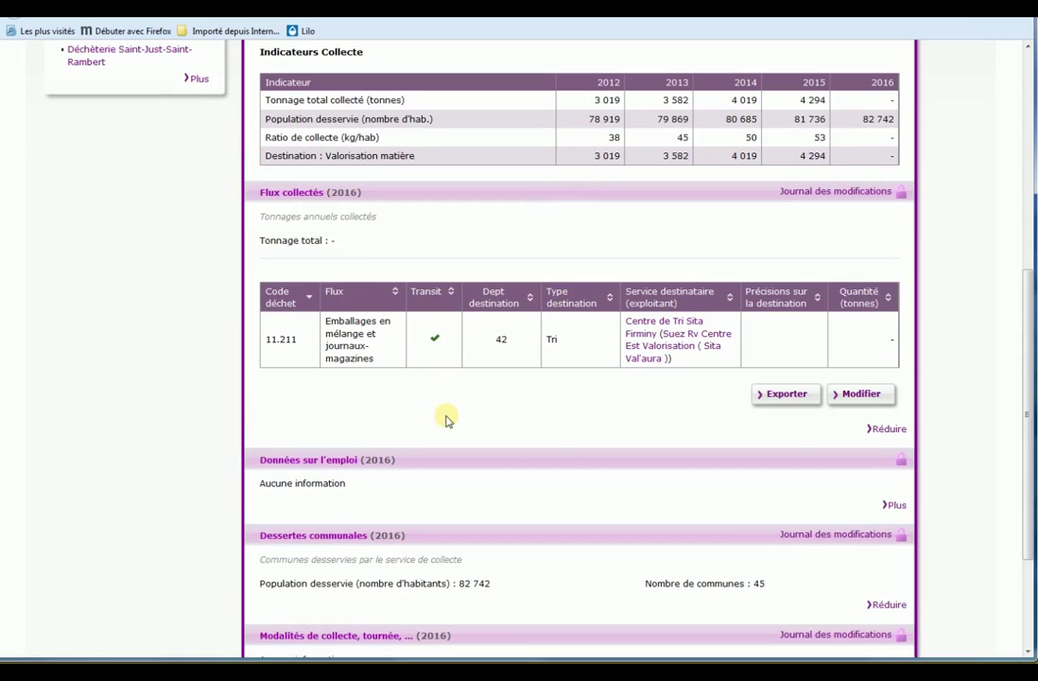
Open the service's 2016 collected flows for editing and check the packaging row's quantity and the comment field.
{"action": "left_click", "coordinate": [860, 395]}
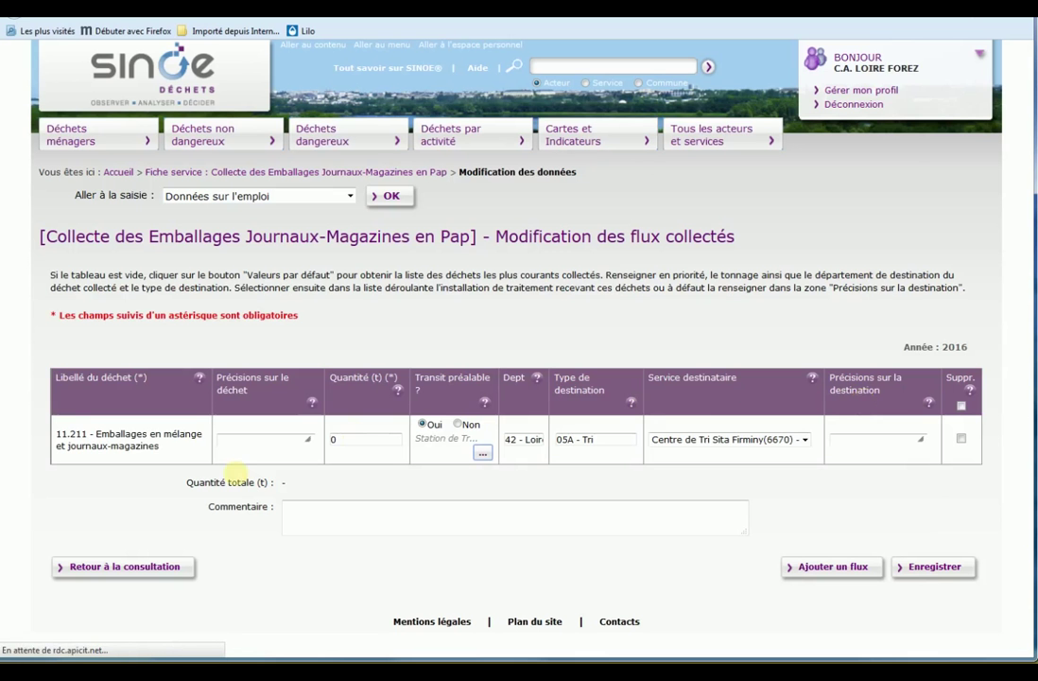
{"action": "left_click", "coordinate": [366, 442]}
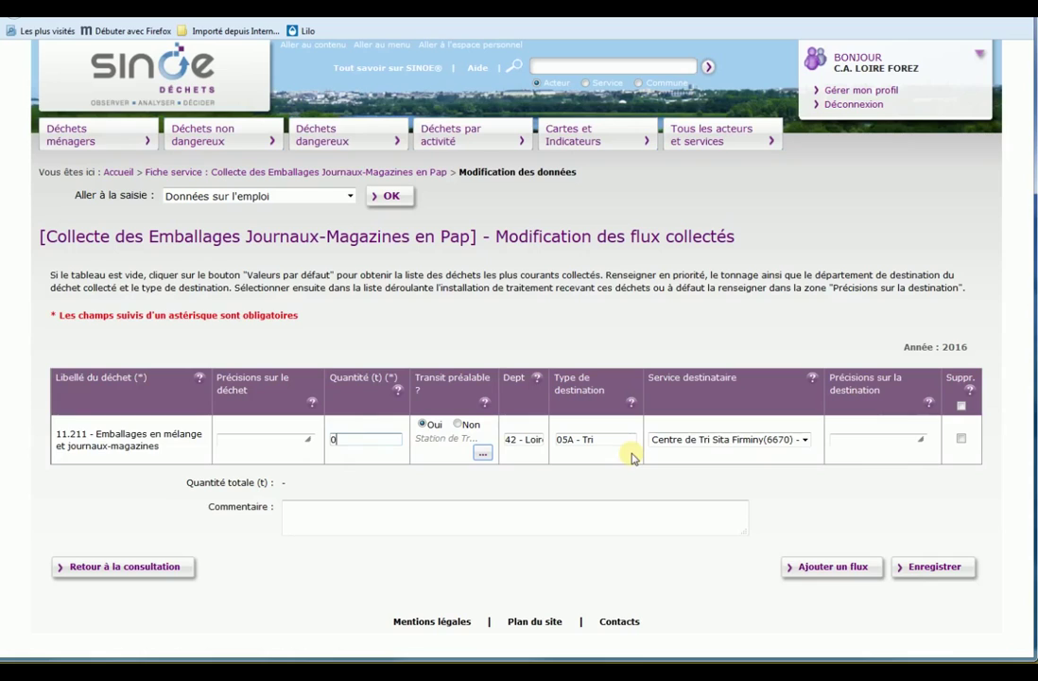
{"action": "left_click", "coordinate": [405, 515]}
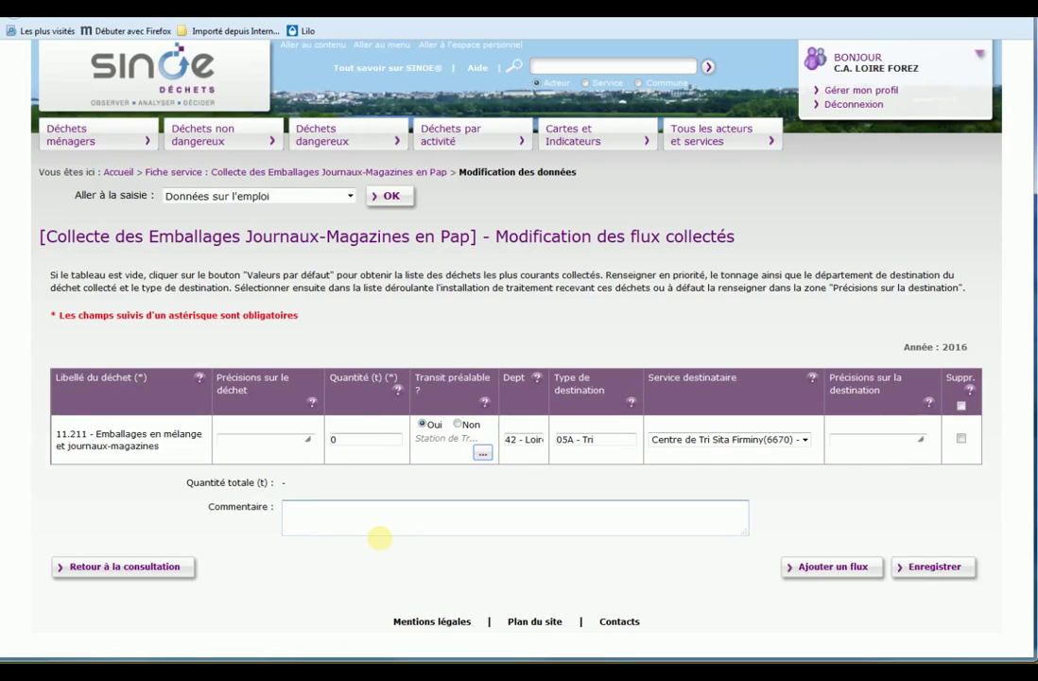
{"action": "left_click", "coordinate": [383, 591]}
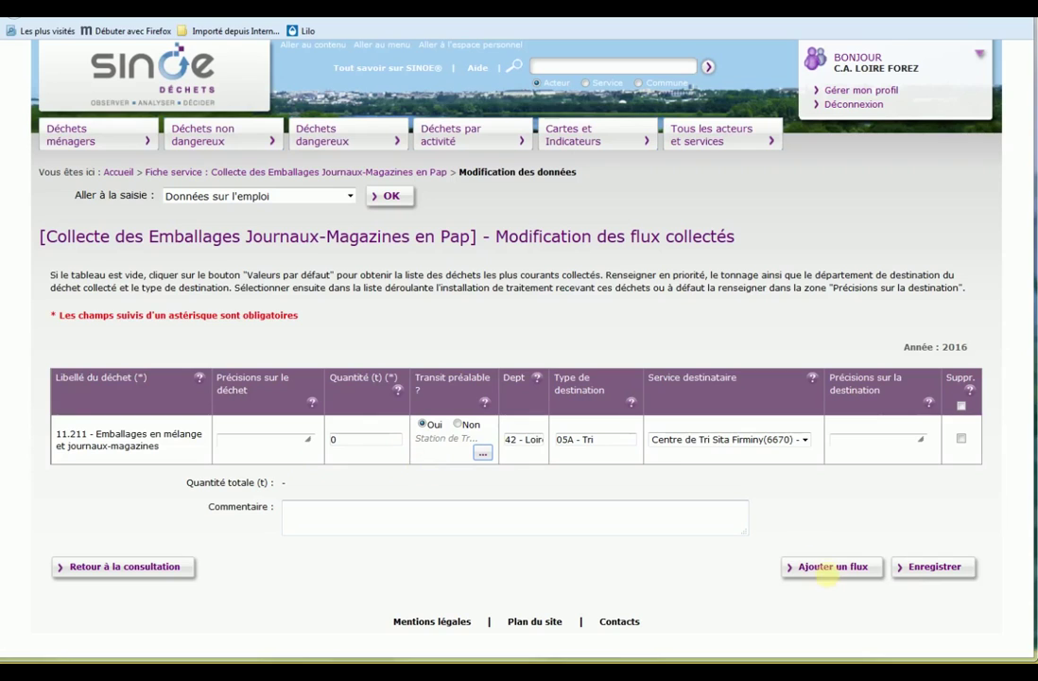
Add a flow row for waste 11.211 - Emballages en mélange et journaux-magazines.
{"action": "left_click", "coordinate": [828, 569]}
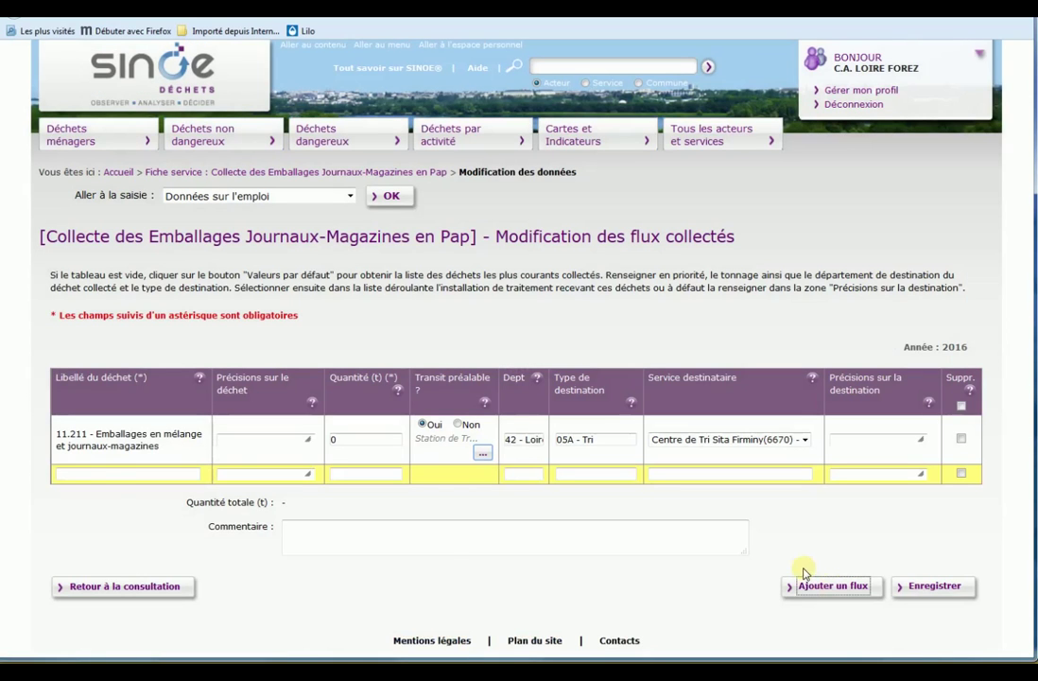
{"action": "left_click", "coordinate": [94, 478]}
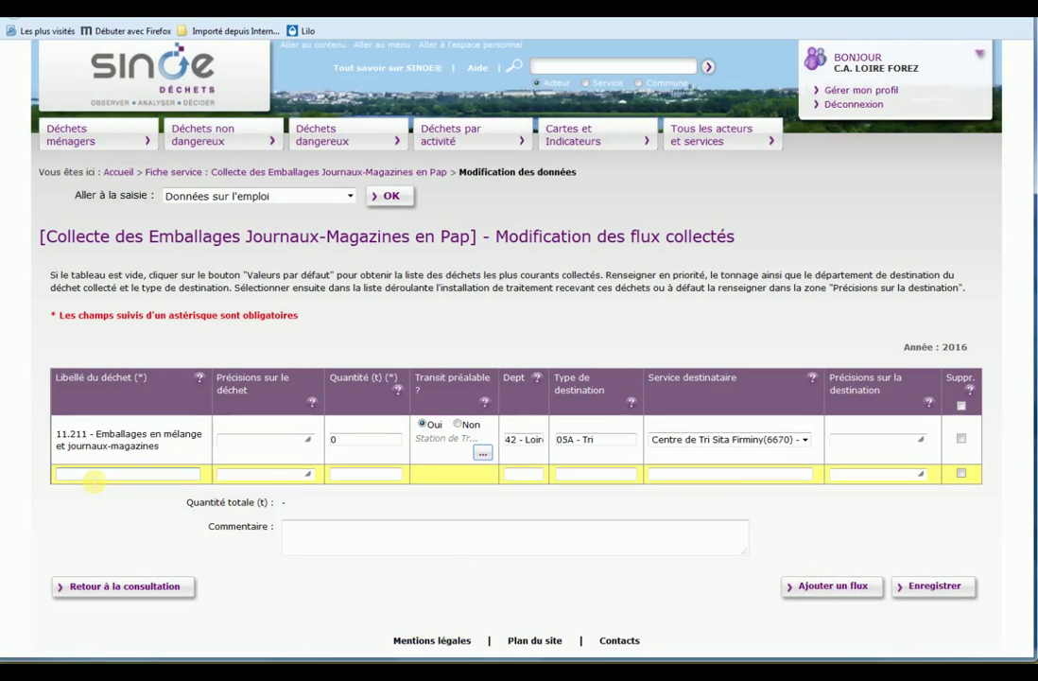
{"action": "type", "text": "11.21"}
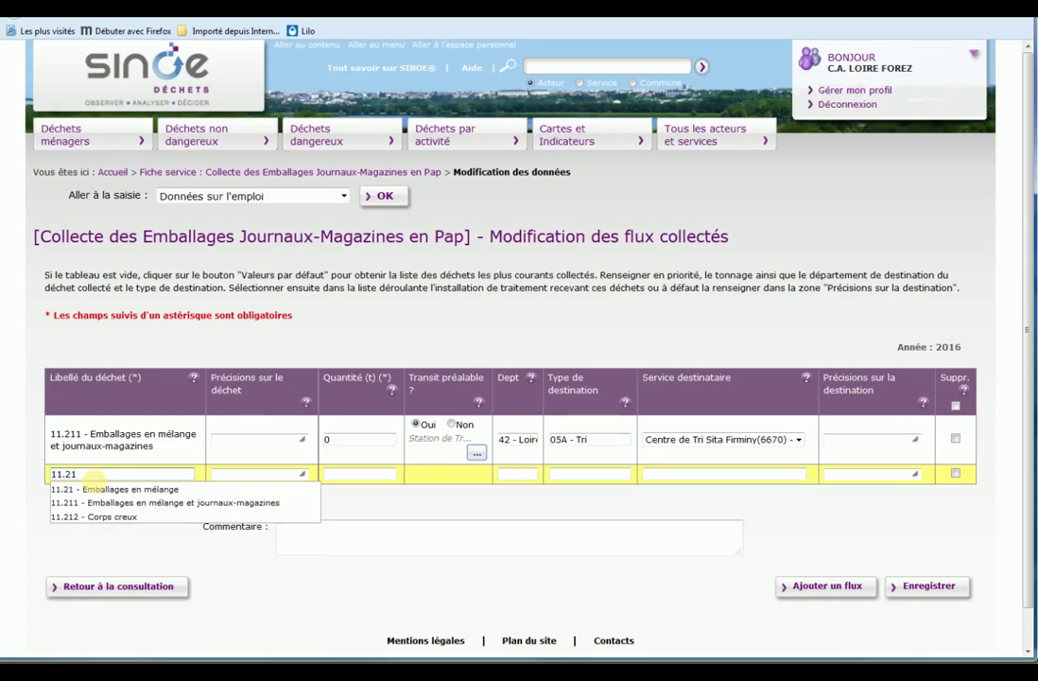
{"action": "left_click", "coordinate": [107, 511]}
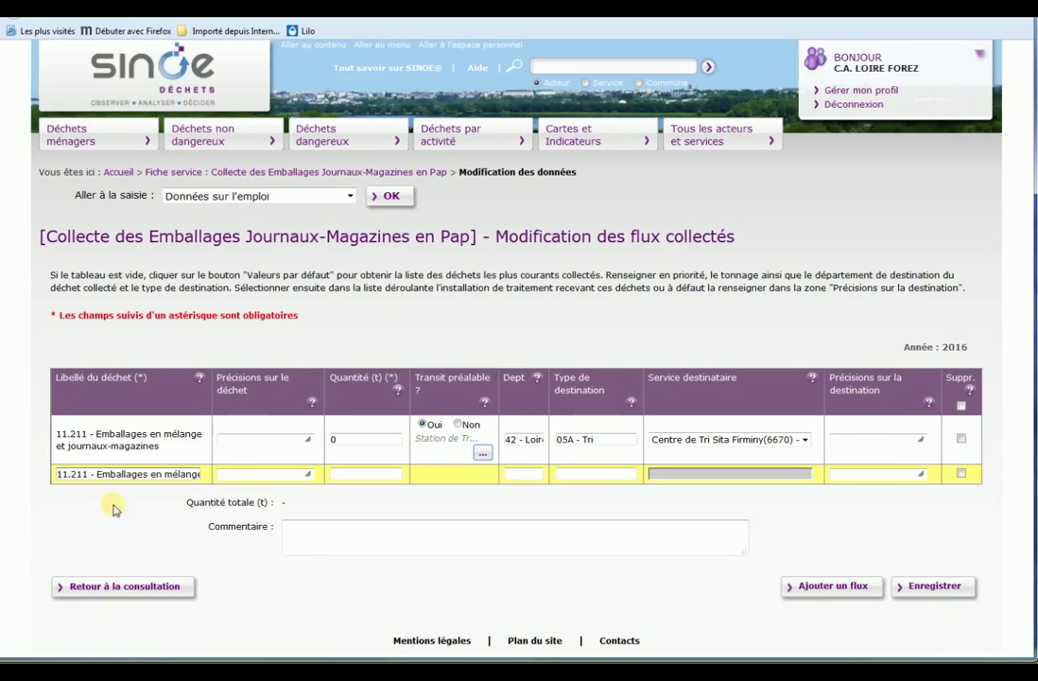
Set the new flow's department to 42 - Loire, destination type to 05A - Tri and receiving service to Centre de Tri Coteau (le )(82280).
{"action": "left_click", "coordinate": [365, 475]}
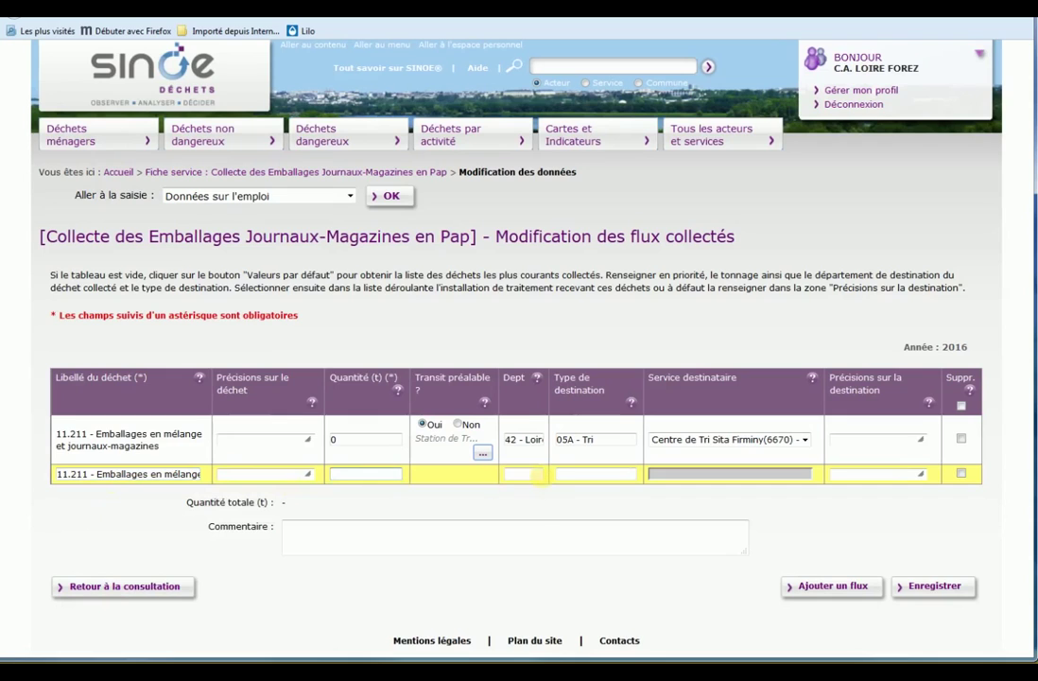
{"action": "left_click", "coordinate": [530, 475]}
{"action": "type", "text": "42"}
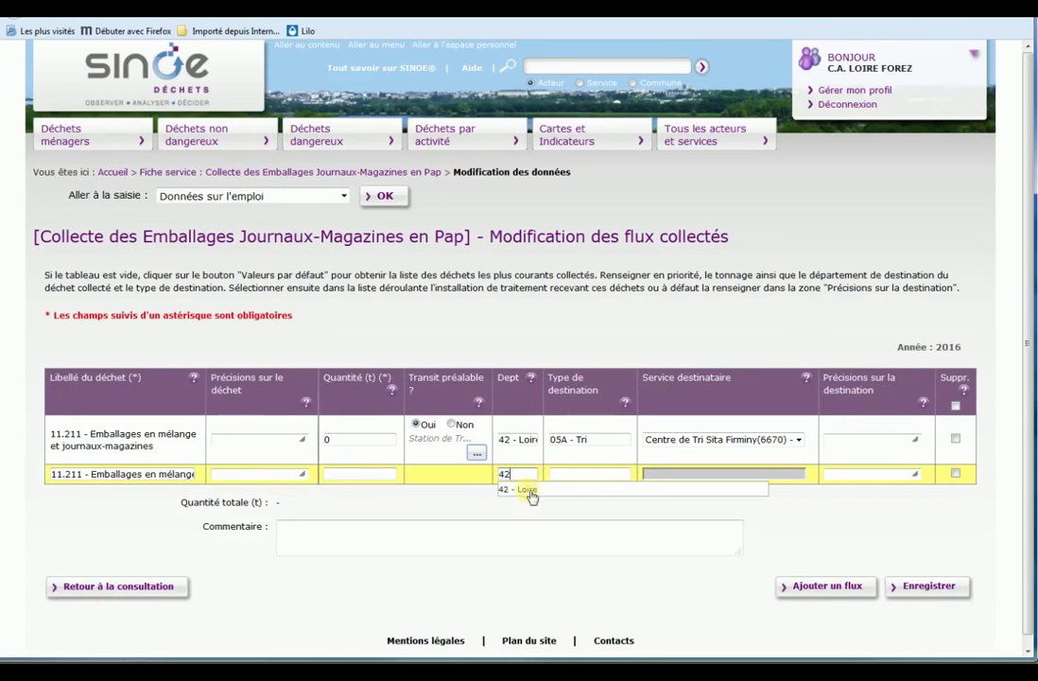
{"action": "left_click", "coordinate": [526, 490]}
{"action": "left_click", "coordinate": [578, 476]}
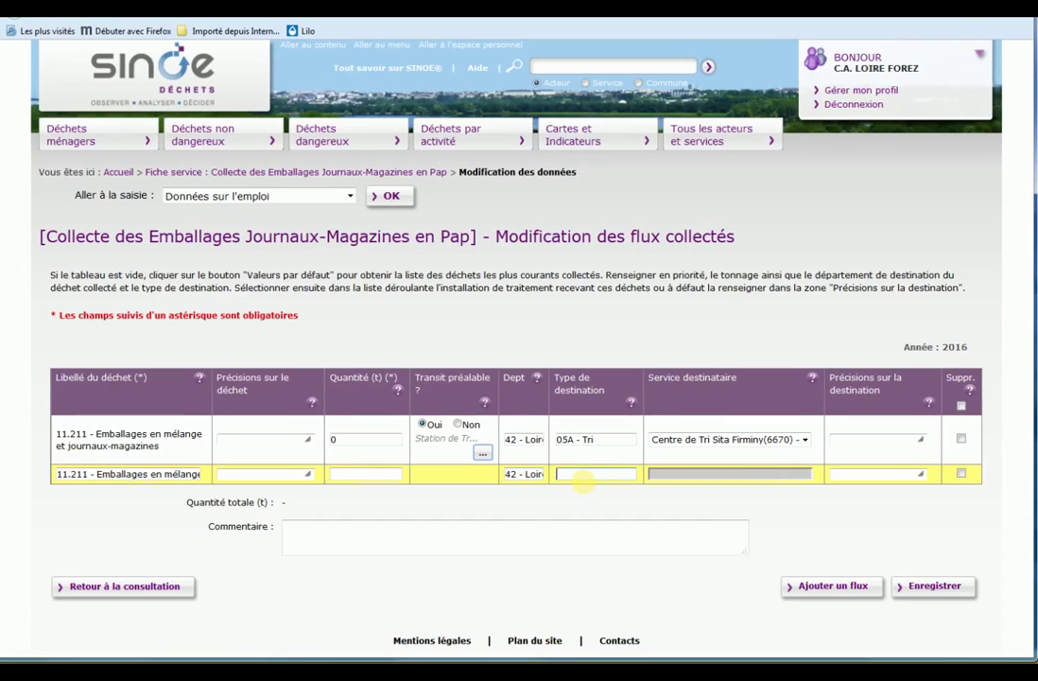
{"action": "type", "text": "05a"}
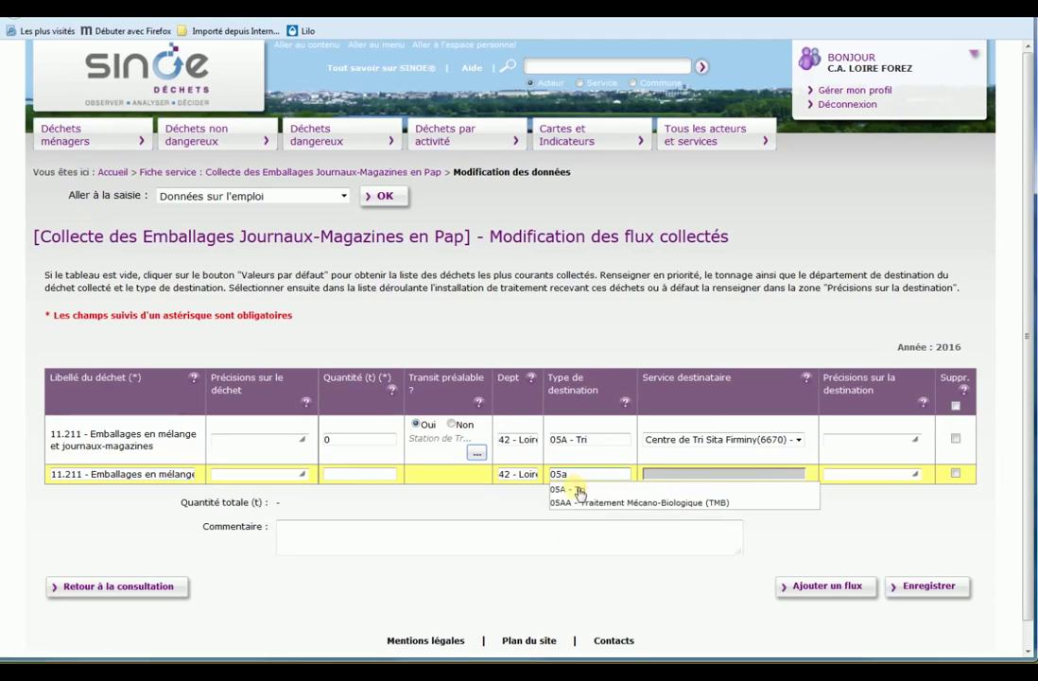
{"action": "left_click", "coordinate": [579, 490]}
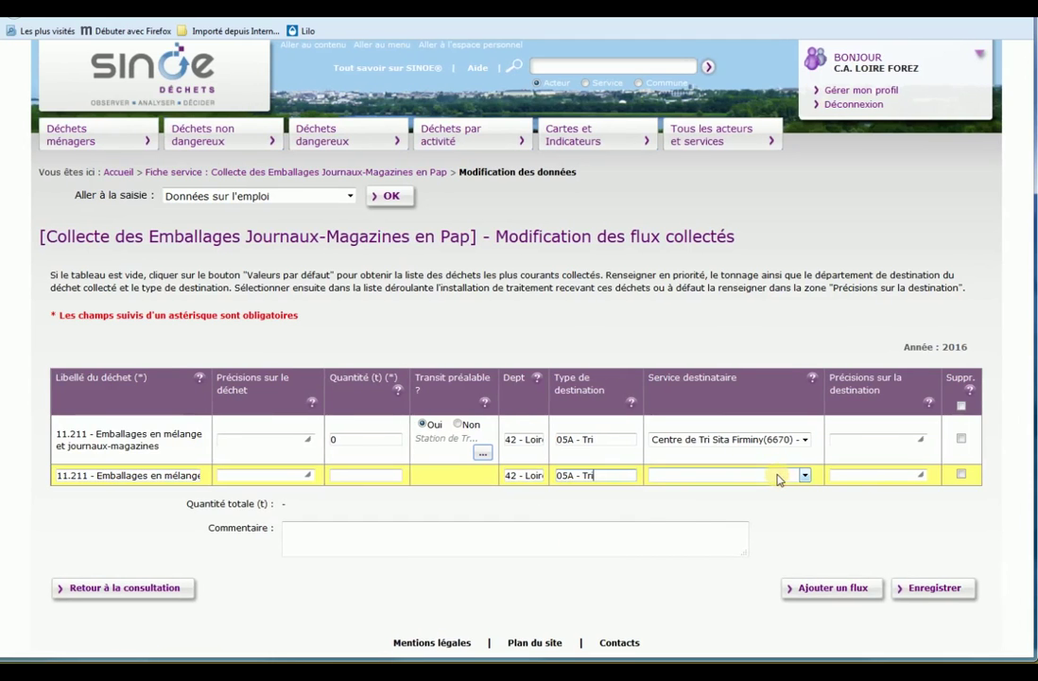
{"action": "left_click", "coordinate": [778, 476]}
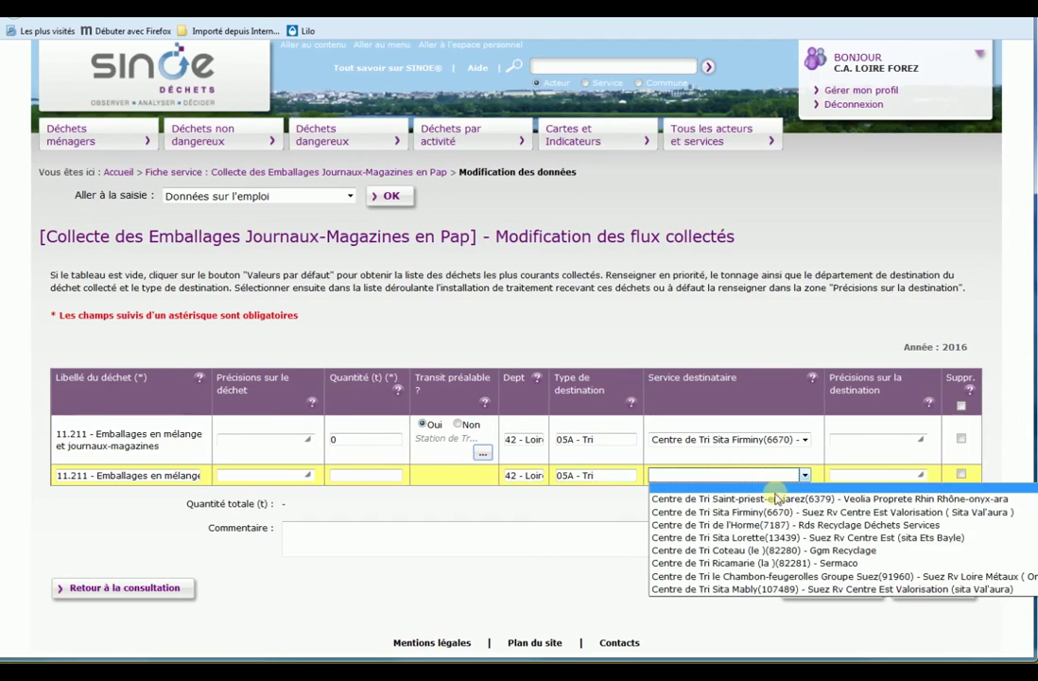
{"action": "left_click", "coordinate": [770, 552]}
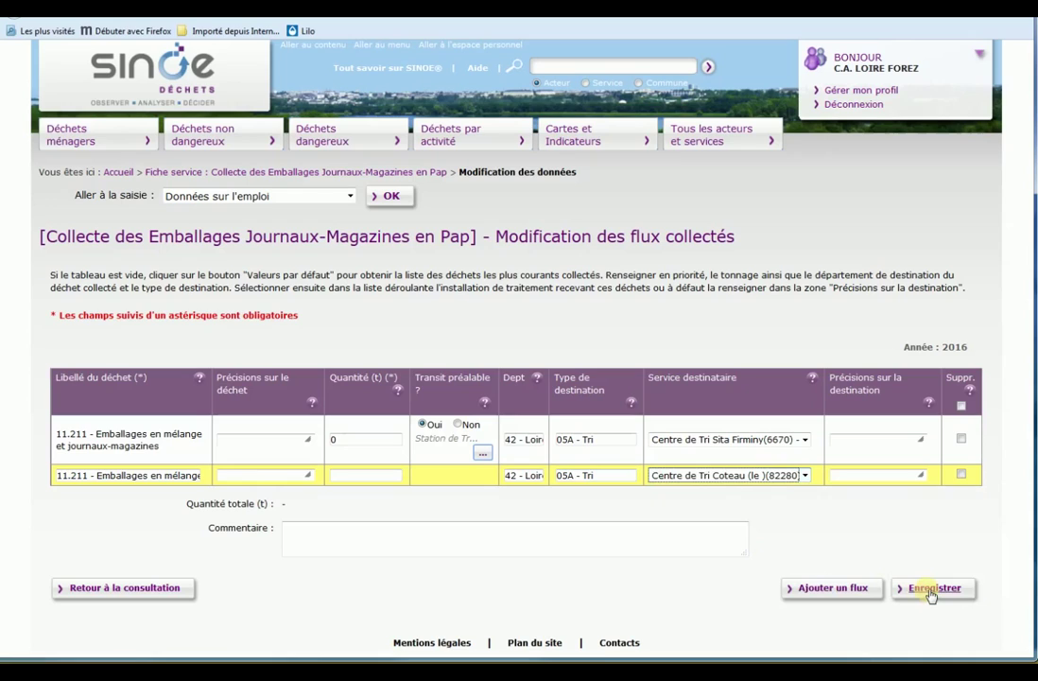
{"action": "left_click", "coordinate": [174, 590]}
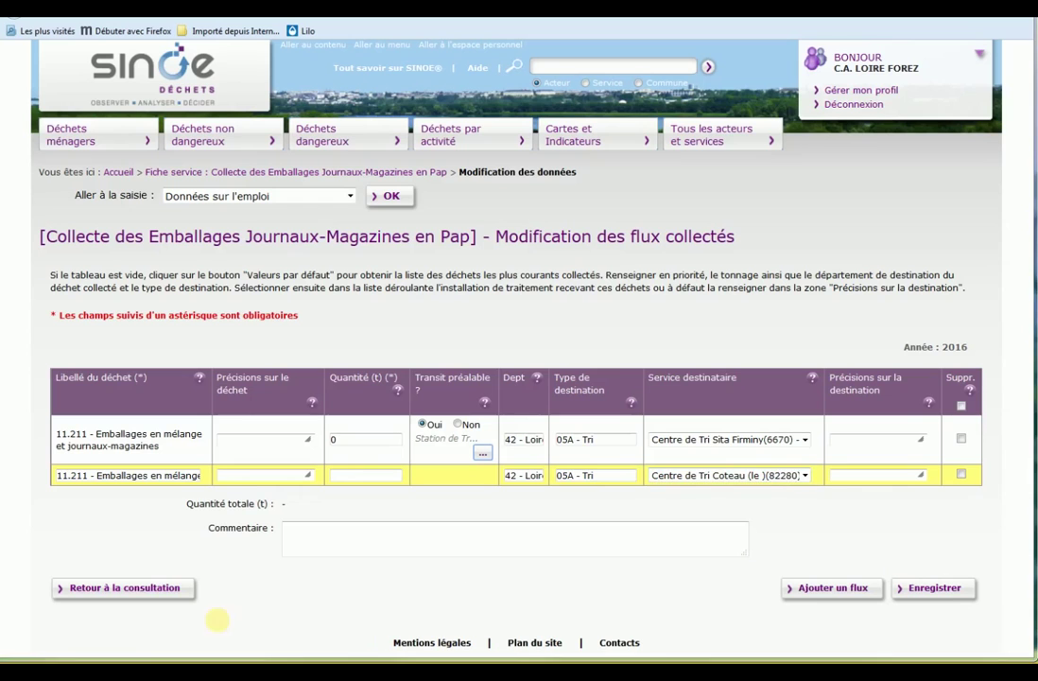
Abandon the unsaved flow changes and examine the 2016 list of communes served by the service.
{"action": "left_click", "coordinate": [172, 590]}
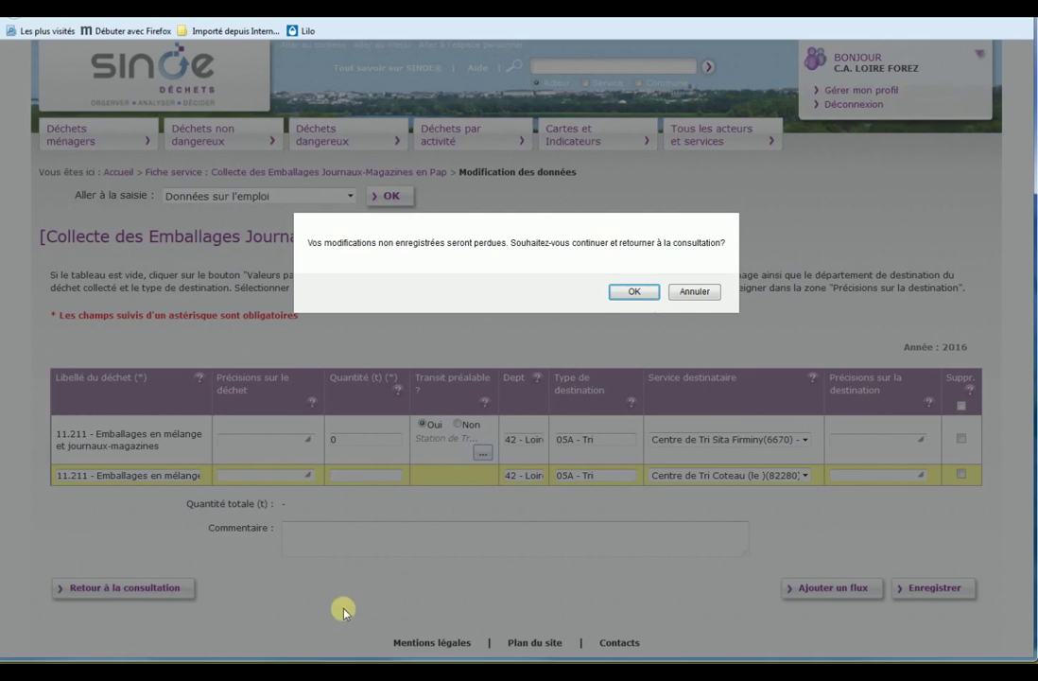
{"action": "left_click", "coordinate": [633, 290]}
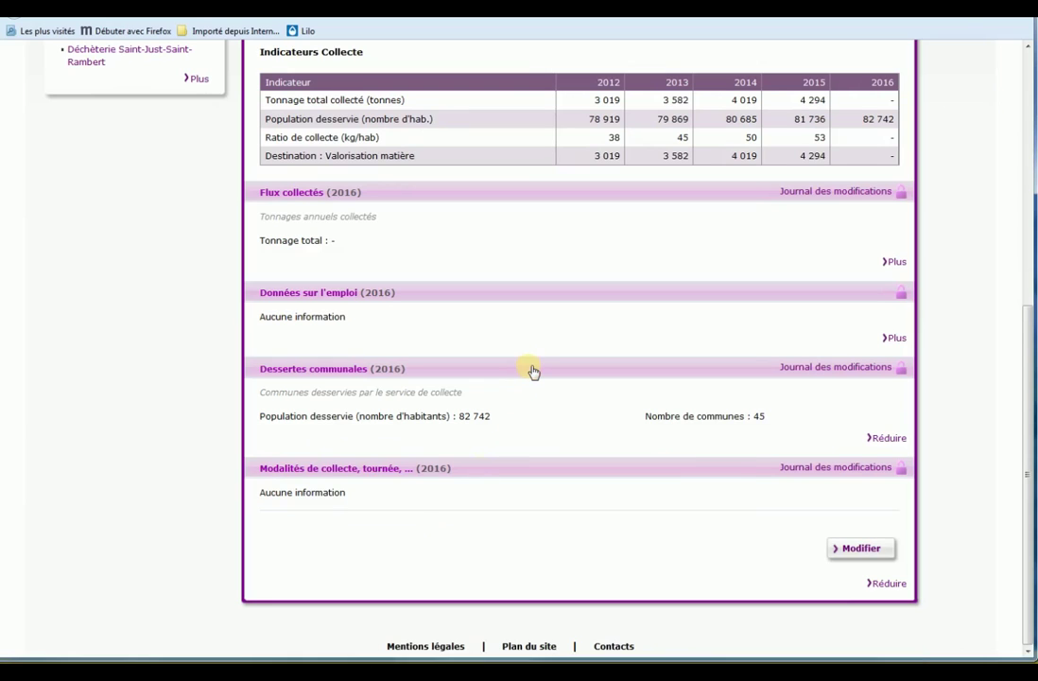
{"action": "scroll", "coordinate": [529, 368], "scroll_direction": "down", "scroll_amount": 3}
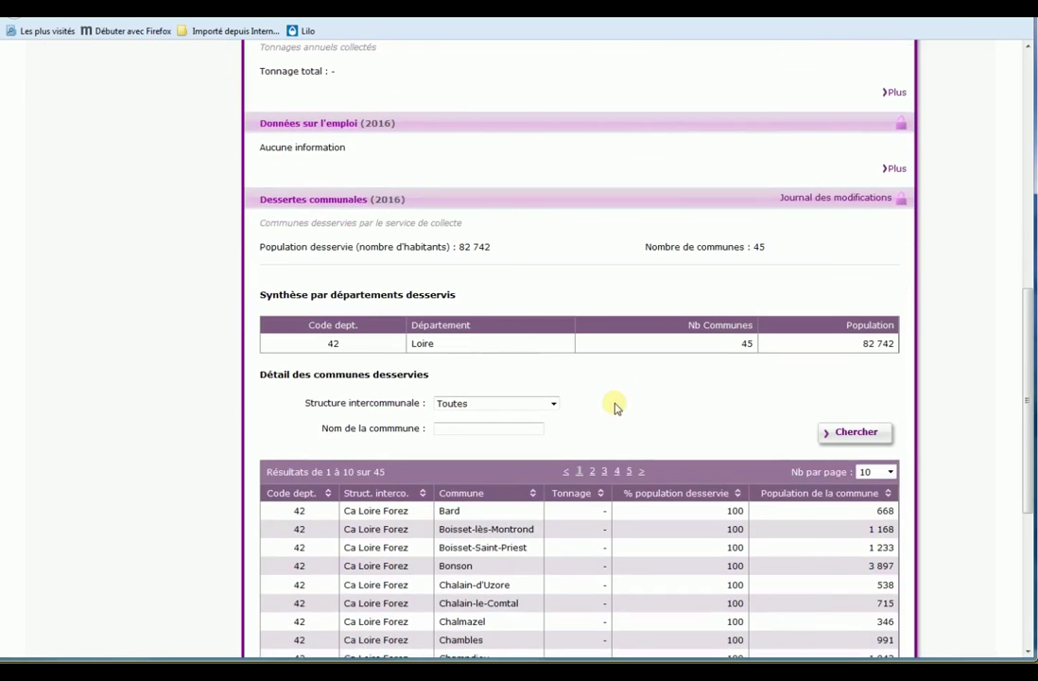
{"action": "scroll", "coordinate": [614, 406], "scroll_direction": "down", "scroll_amount": 5}
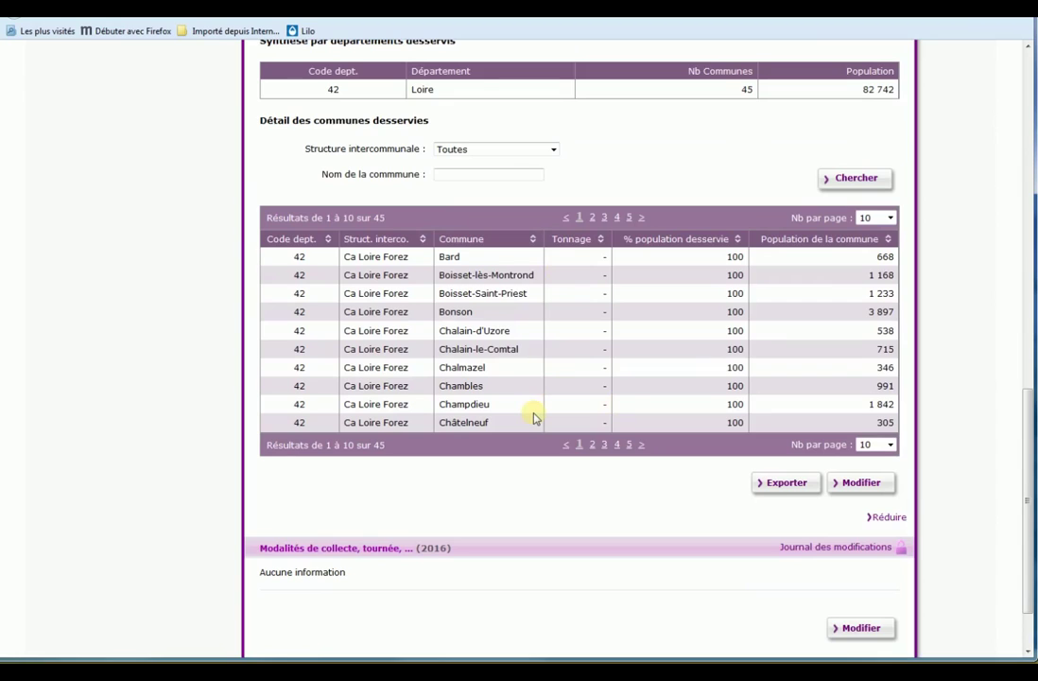
{"action": "left_click", "coordinate": [567, 549]}
{"action": "left_click", "coordinate": [603, 549]}
{"action": "scroll", "coordinate": [599, 547], "scroll_direction": "down", "scroll_amount": 2}
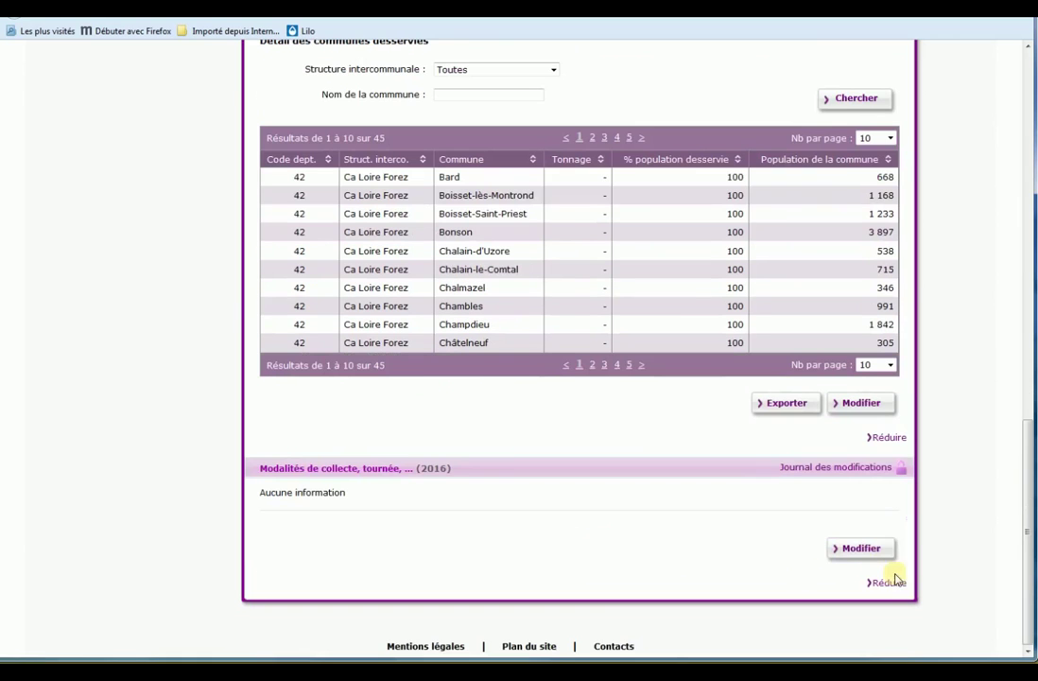
Open the 2016 collection arrangements for editing, review the frequency, collection point, round and housing fields, and return to consultation without saving.
{"action": "left_click", "coordinate": [870, 549]}
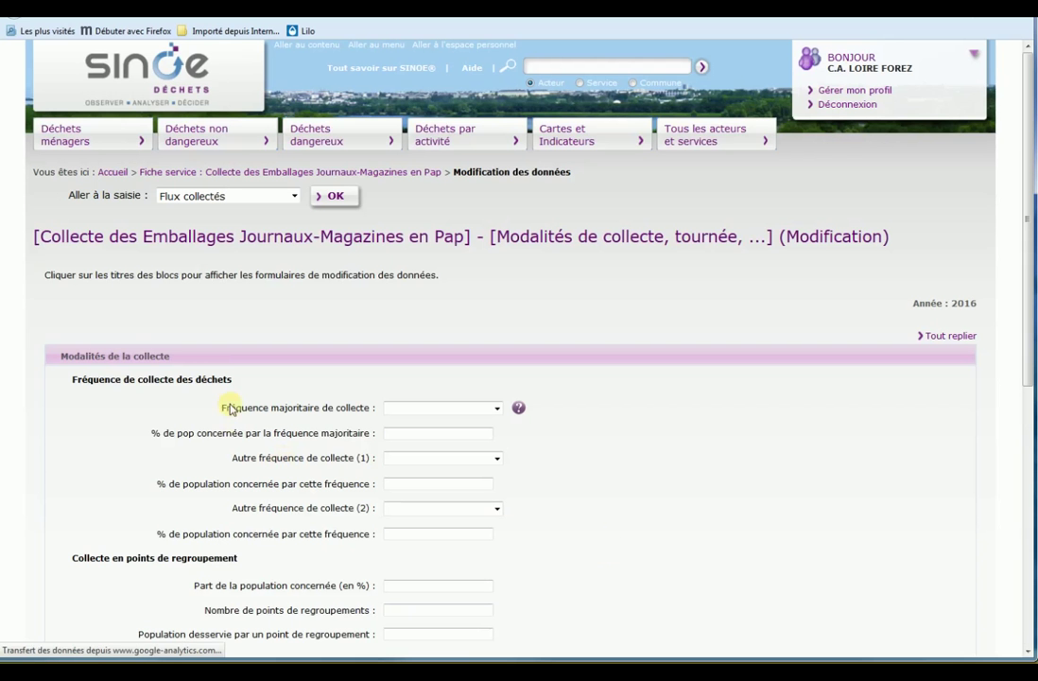
{"action": "left_click", "coordinate": [229, 409]}
{"action": "scroll", "coordinate": [230, 409], "scroll_direction": "down", "scroll_amount": 3}
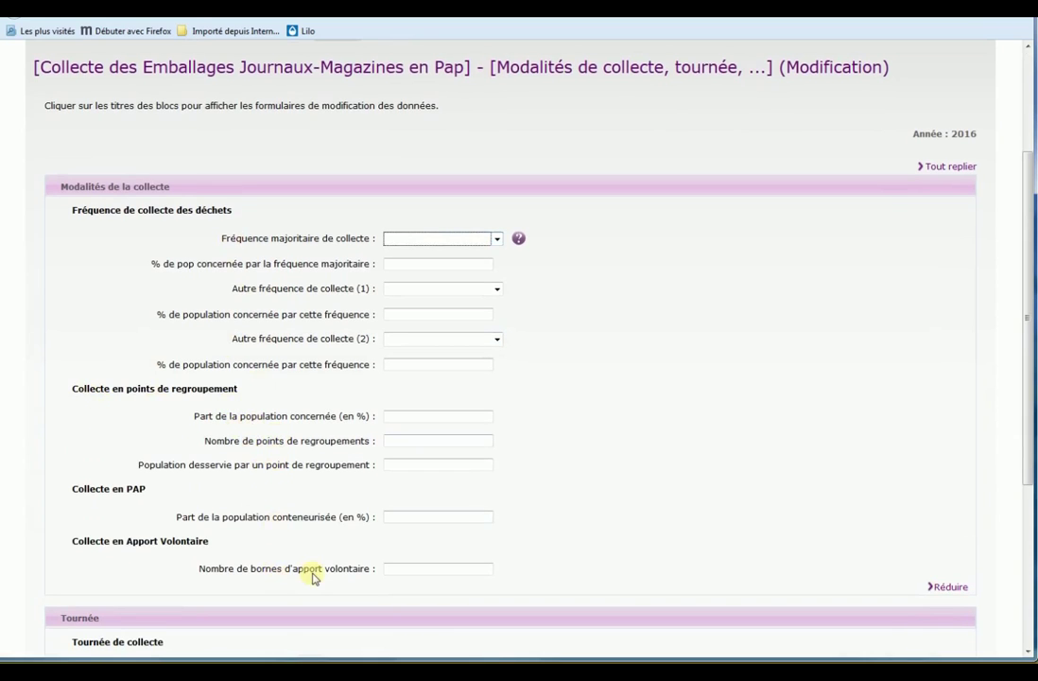
{"action": "scroll", "coordinate": [313, 567], "scroll_direction": "down", "scroll_amount": 3}
{"action": "scroll", "coordinate": [313, 572], "scroll_direction": "down", "scroll_amount": 2}
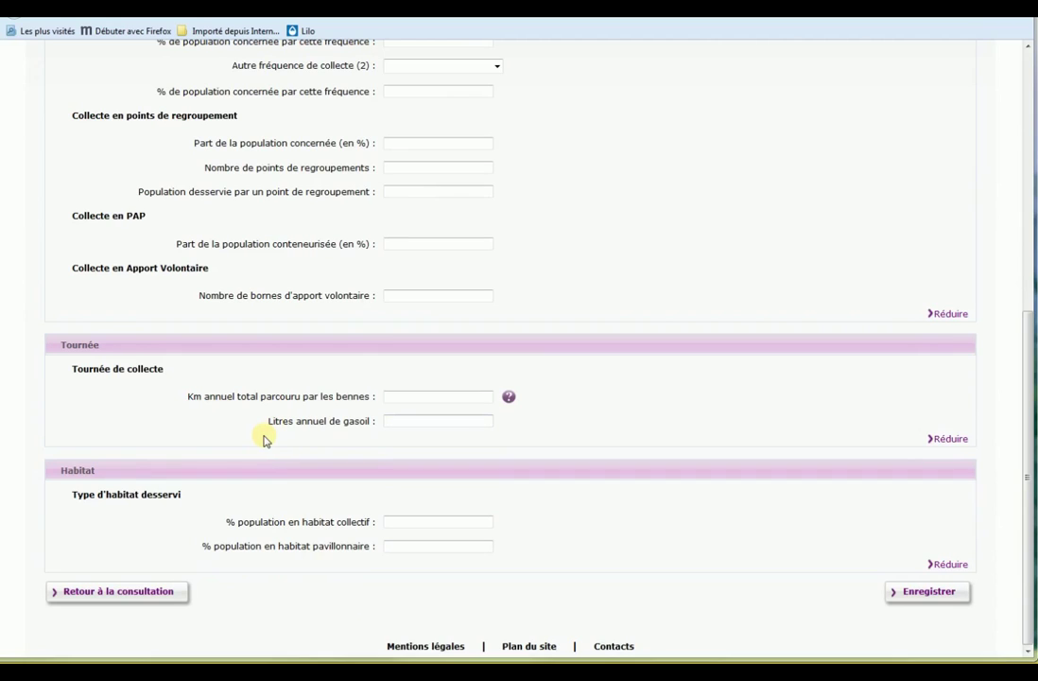
{"action": "left_click", "coordinate": [165, 596]}
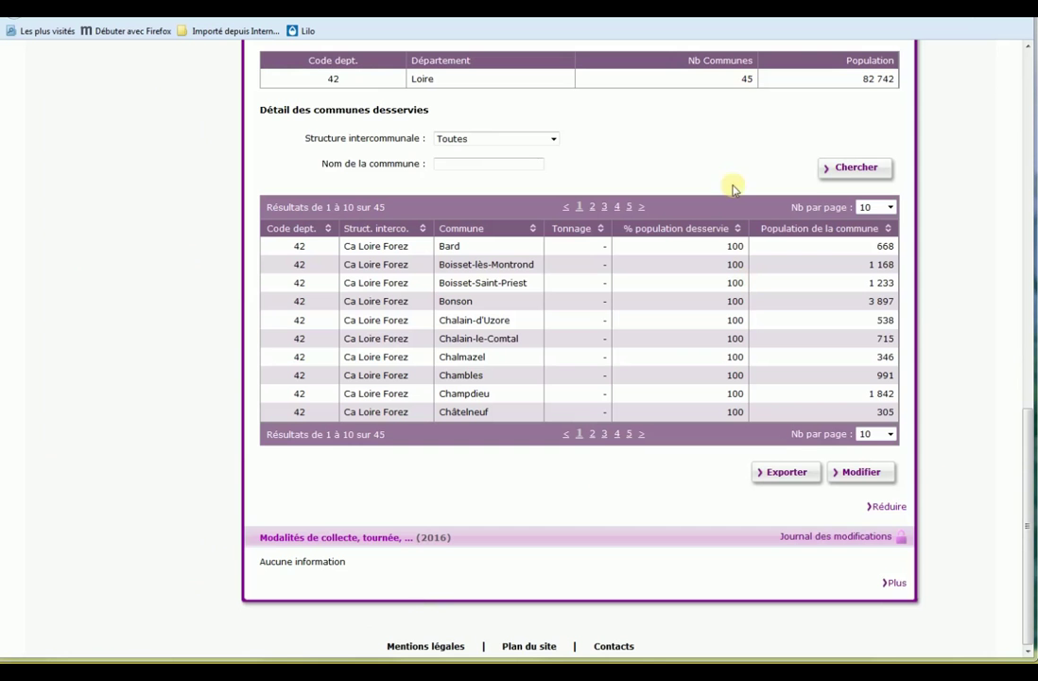
Open the service's collection equipment for editing and add a new equipment row.
{"action": "scroll", "coordinate": [734, 142], "scroll_direction": "up", "scroll_amount": 1}
{"action": "scroll", "coordinate": [733, 142], "scroll_direction": "up", "scroll_amount": 15}
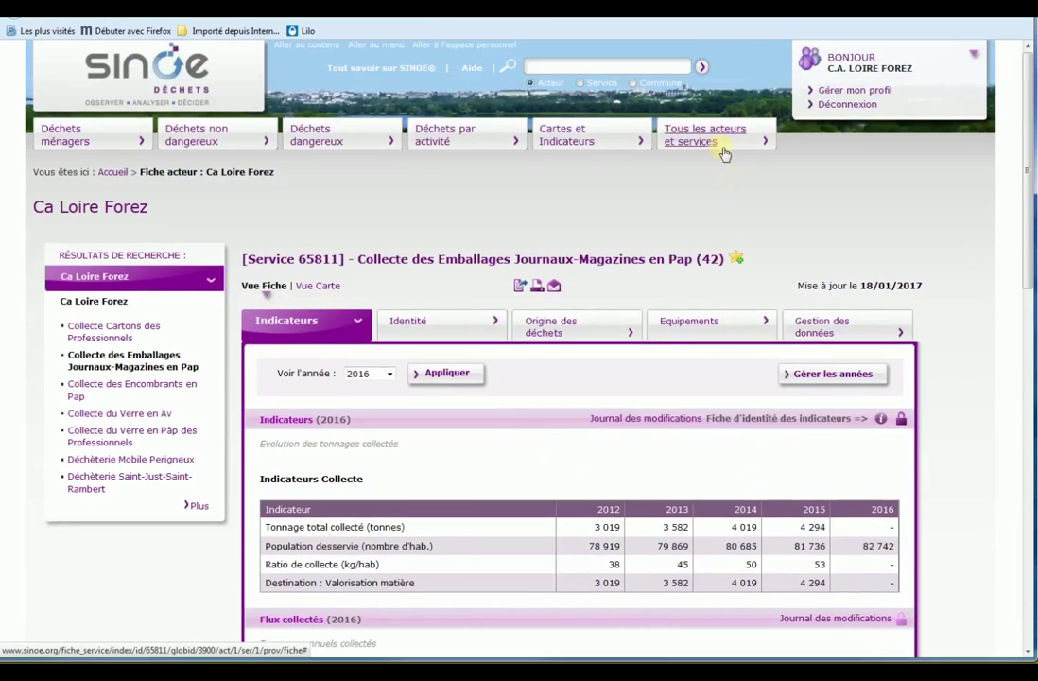
{"action": "left_click", "coordinate": [691, 323]}
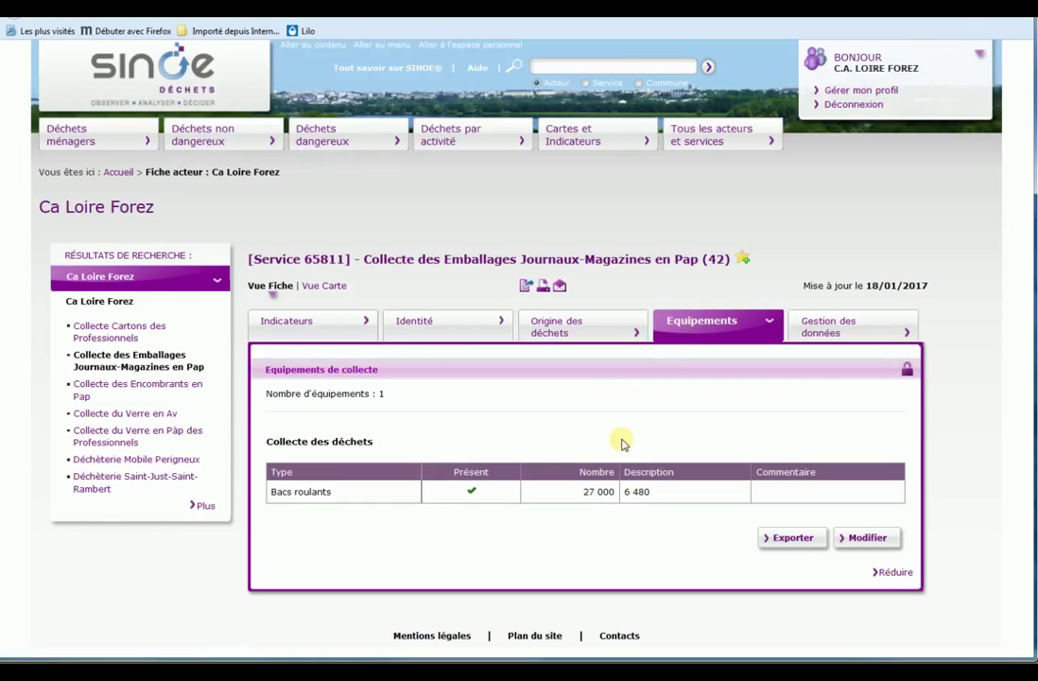
{"action": "left_click", "coordinate": [867, 537]}
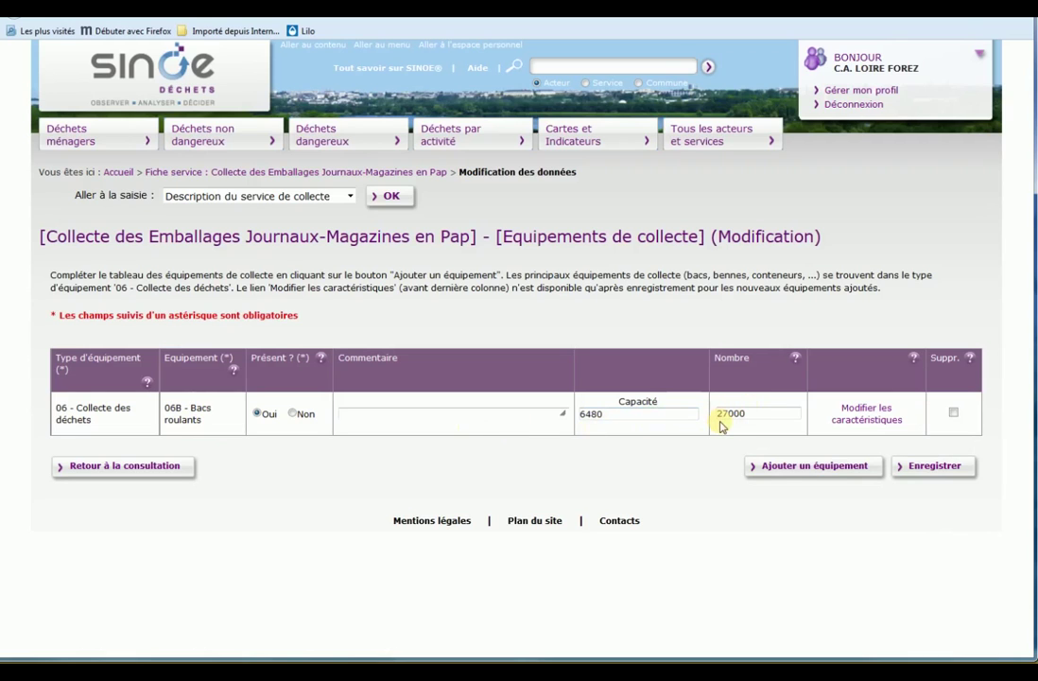
{"action": "left_click", "coordinate": [797, 465]}
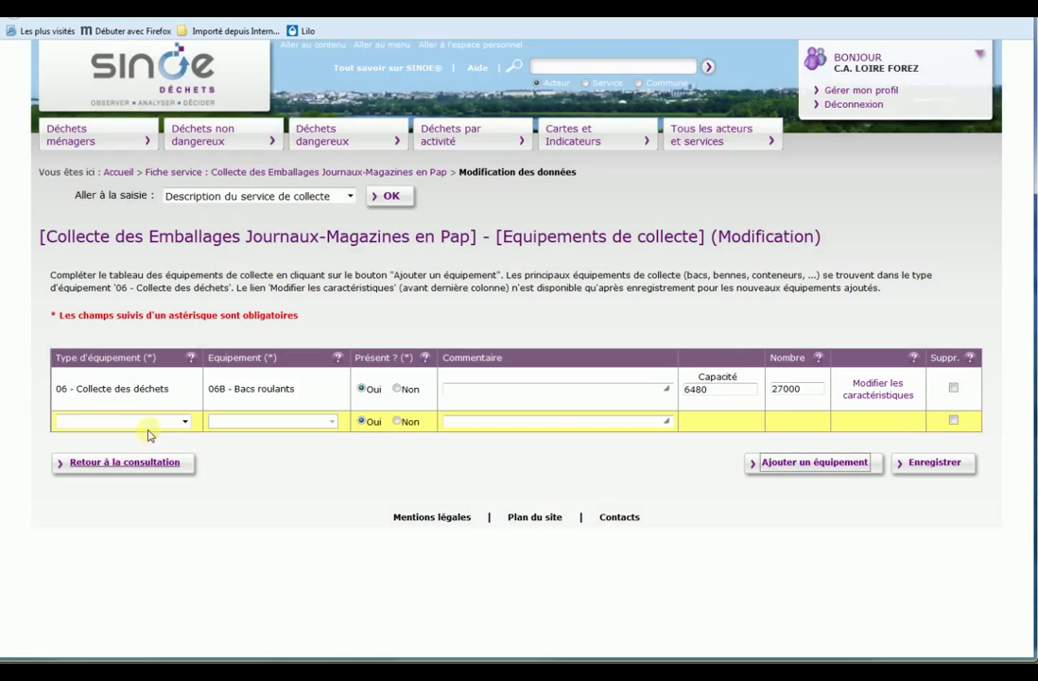
Set the new equipment to type 06 - Collecte des déchets, equipment 06M - BOM Classique and number 10, and save it.
{"action": "left_click", "coordinate": [149, 422]}
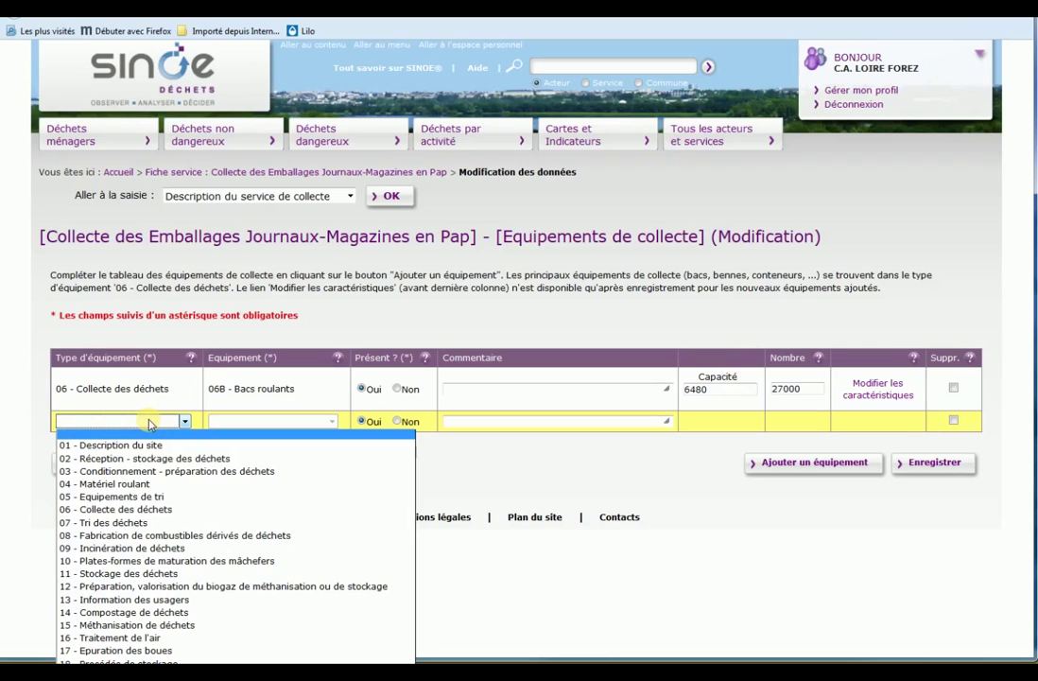
{"action": "left_click", "coordinate": [164, 511]}
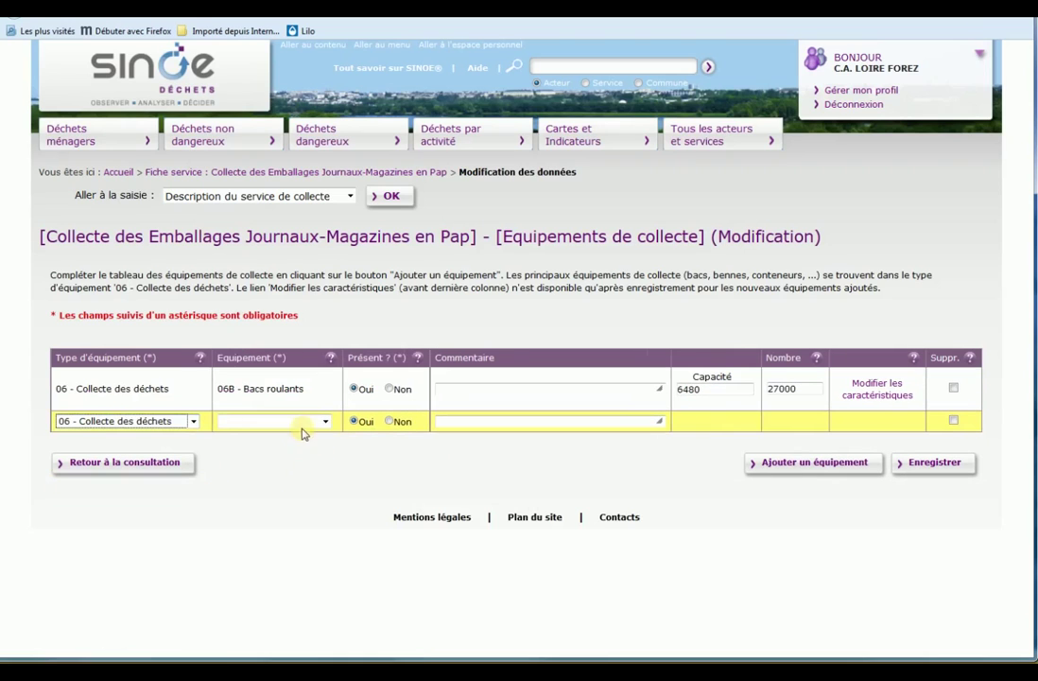
{"action": "left_click", "coordinate": [302, 425]}
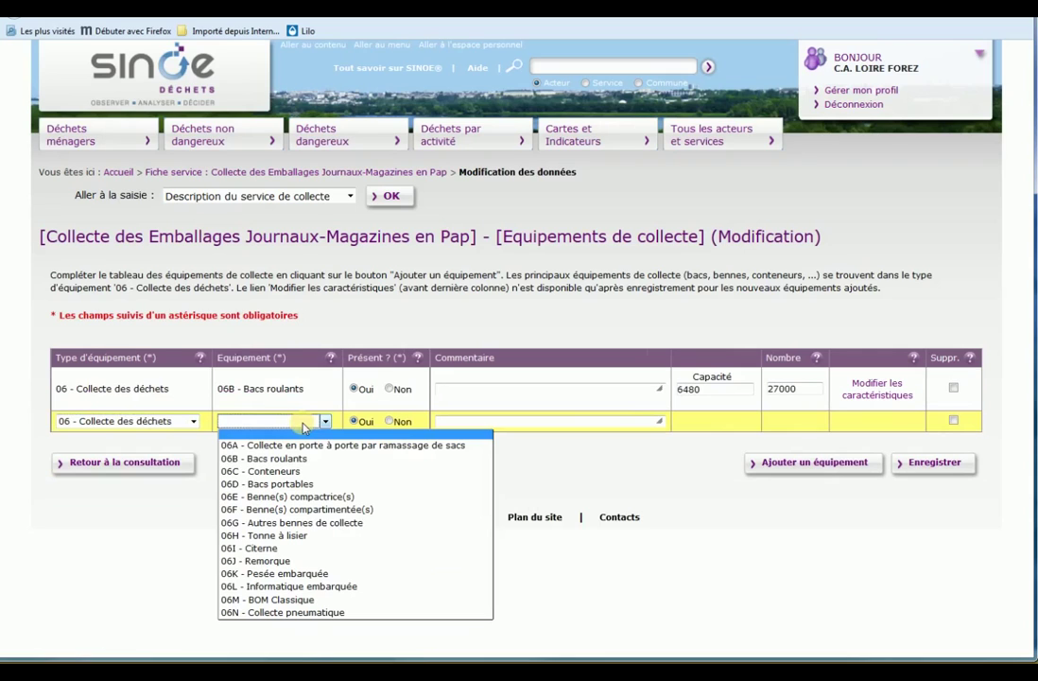
{"action": "left_click", "coordinate": [291, 601]}
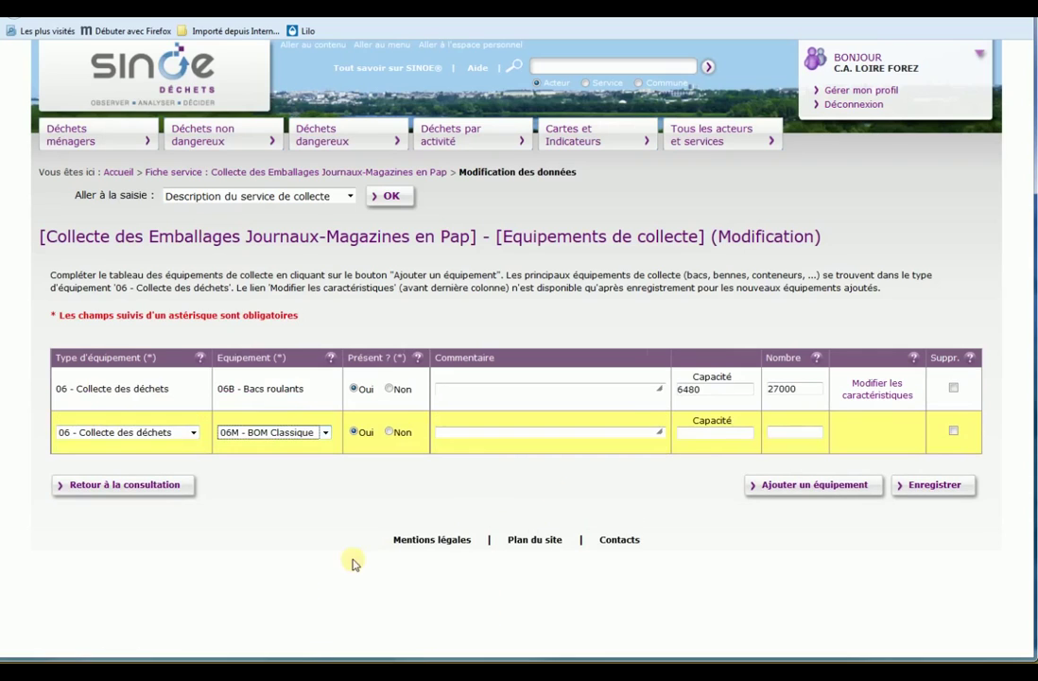
{"action": "left_click", "coordinate": [791, 433]}
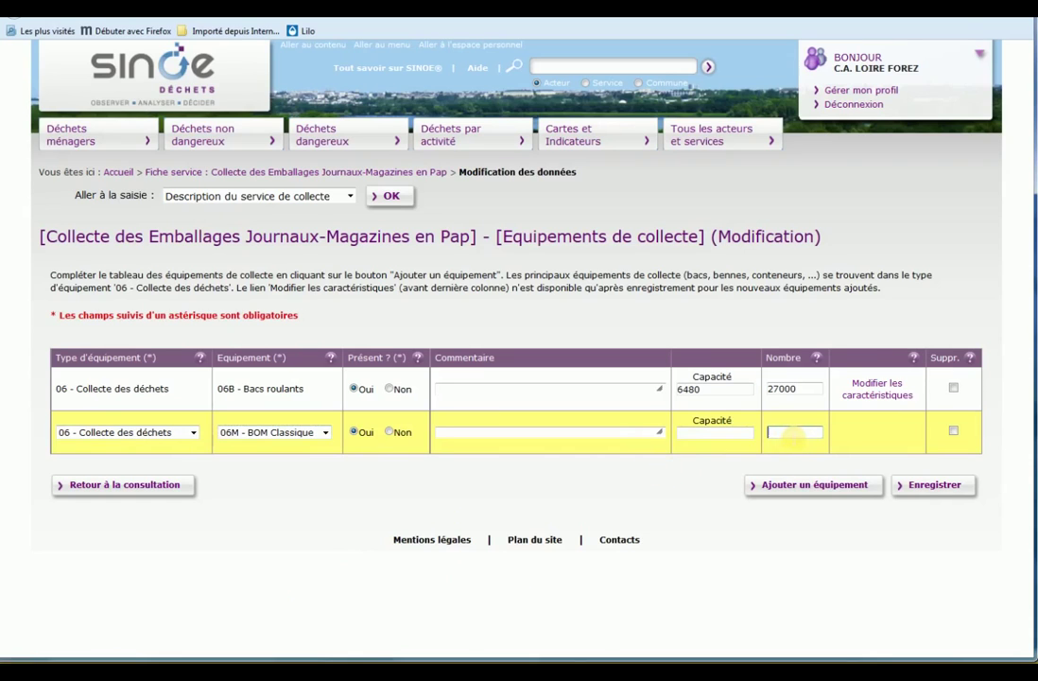
{"action": "type", "text": "10"}
{"action": "left_click", "coordinate": [929, 486]}
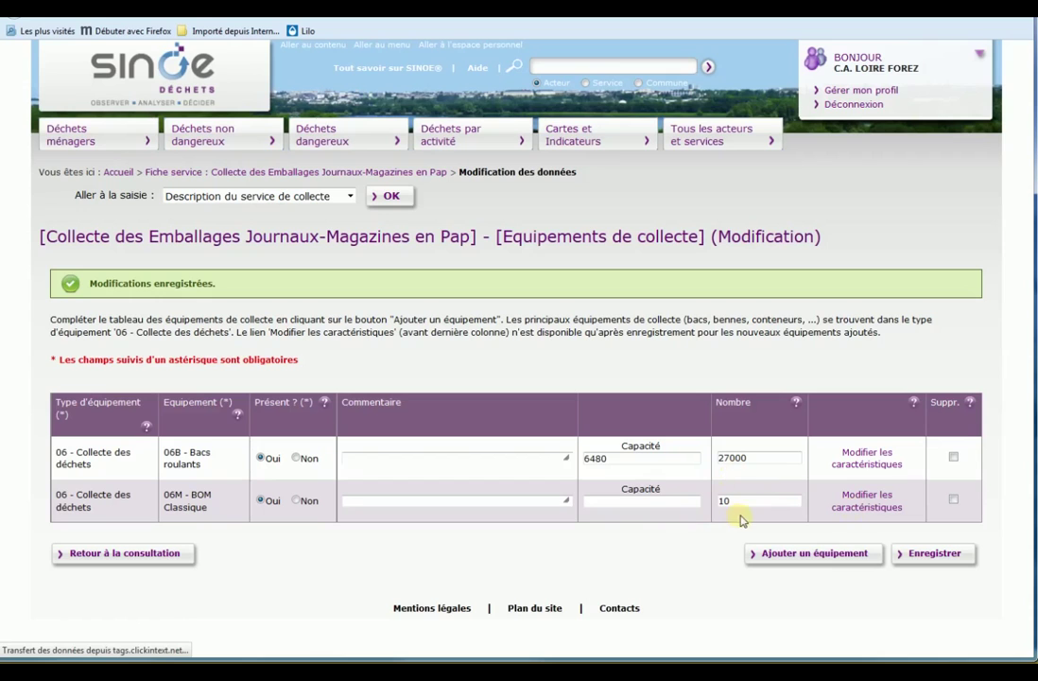
Add the characteristic 0602 - Nombre de bennes avec énergie Diesel with value 7 to the BOM Classique equipment.
{"action": "left_click", "coordinate": [871, 507]}
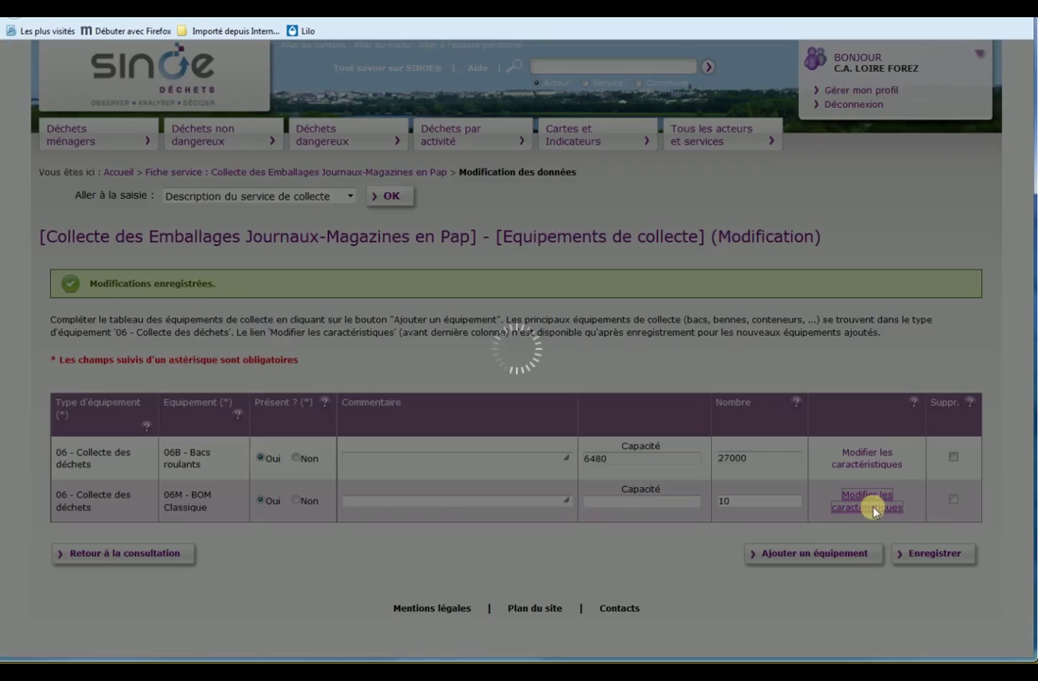
{"action": "left_click", "coordinate": [646, 406]}
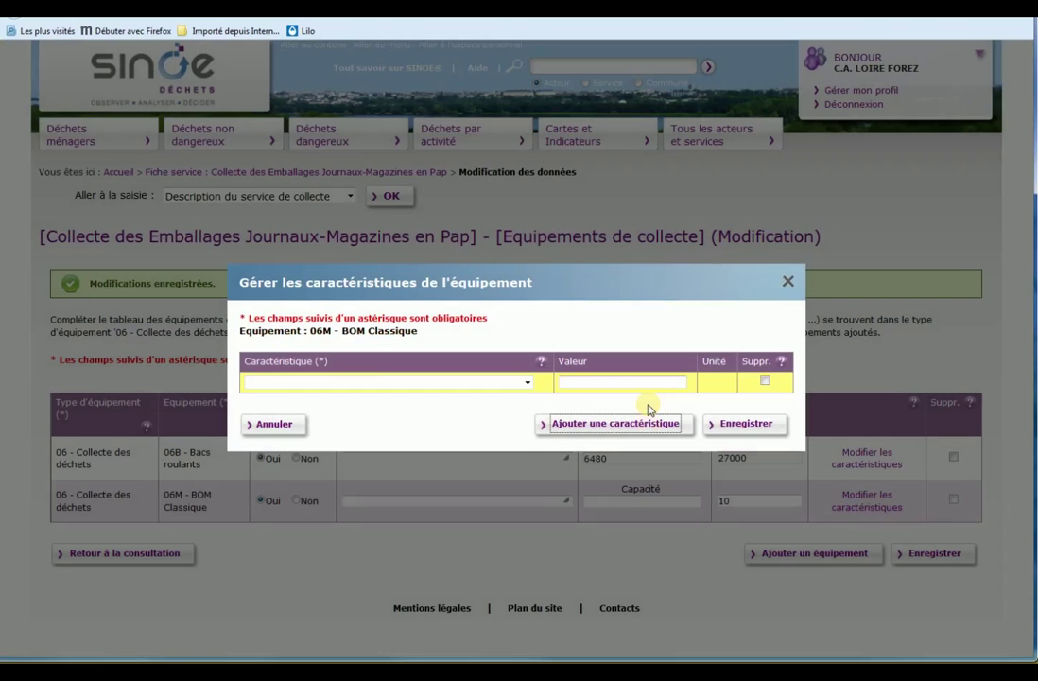
{"action": "left_click", "coordinate": [511, 383]}
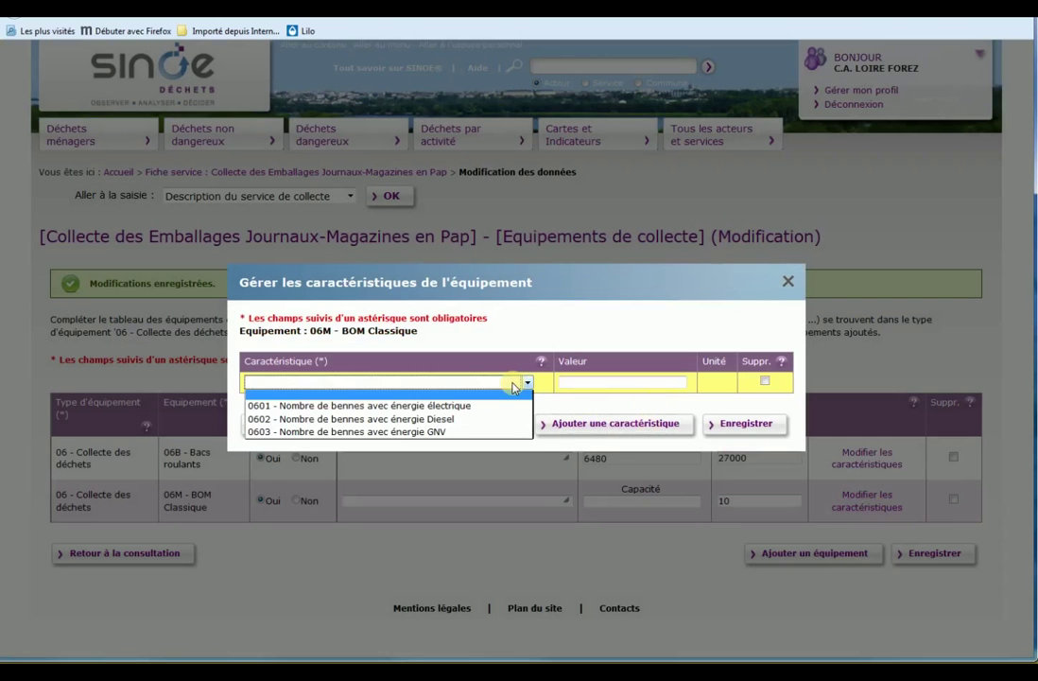
{"action": "left_click", "coordinate": [452, 428]}
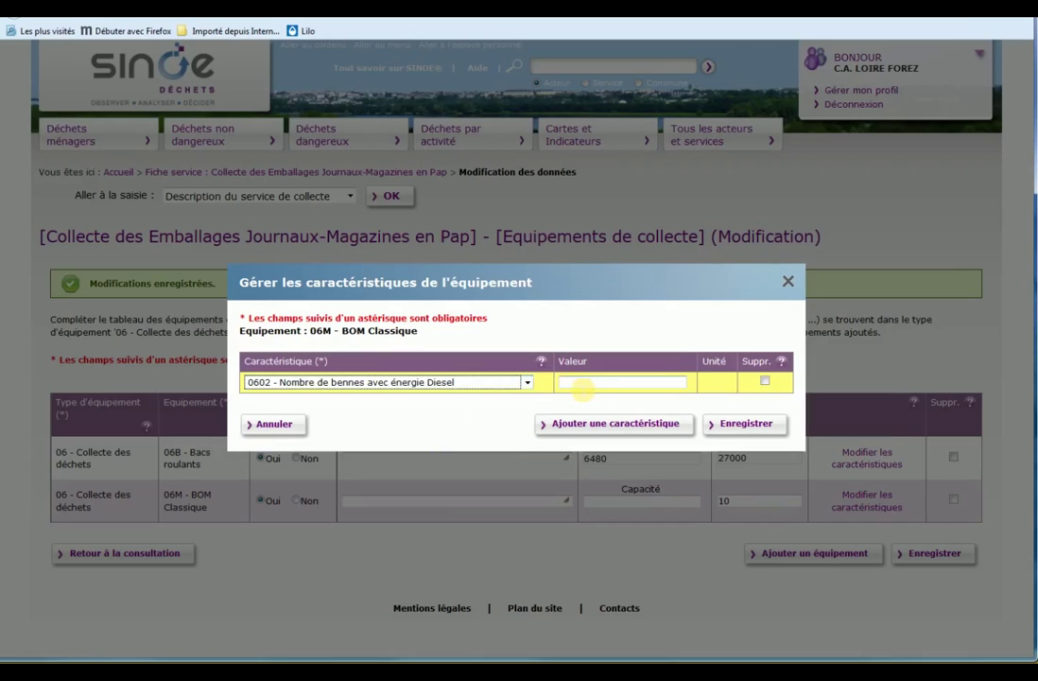
{"action": "left_click", "coordinate": [579, 383]}
{"action": "type", "text": "7"}
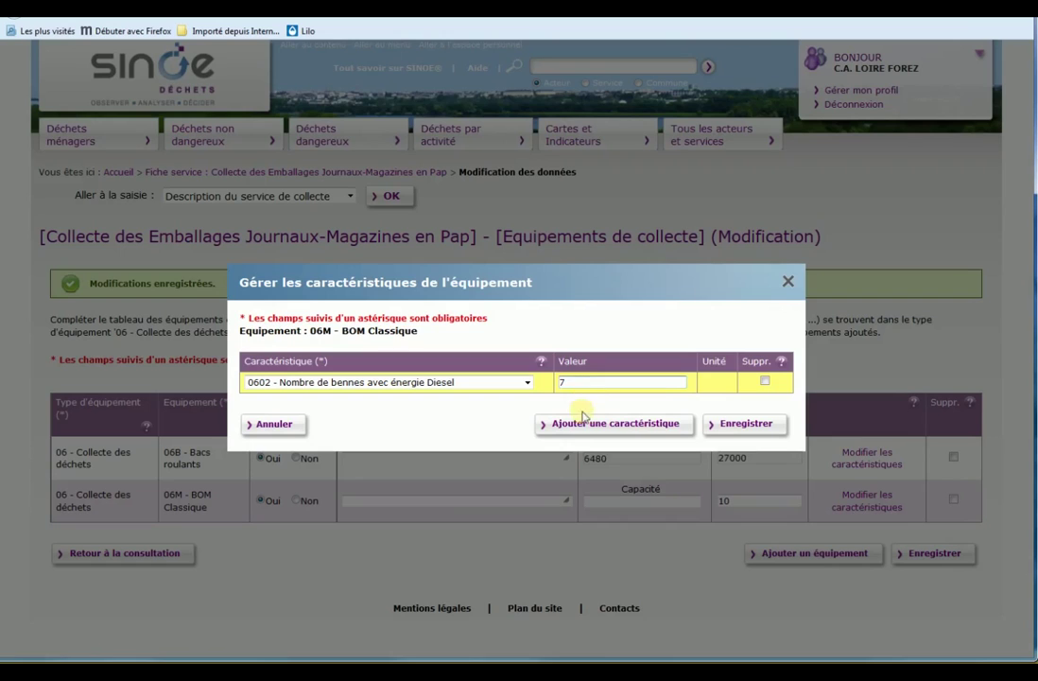
Add the characteristic 0601 - Nombre de bennes avec énergie électrique with value 3, save the equipment data and return to consultation.
{"action": "left_click", "coordinate": [579, 423]}
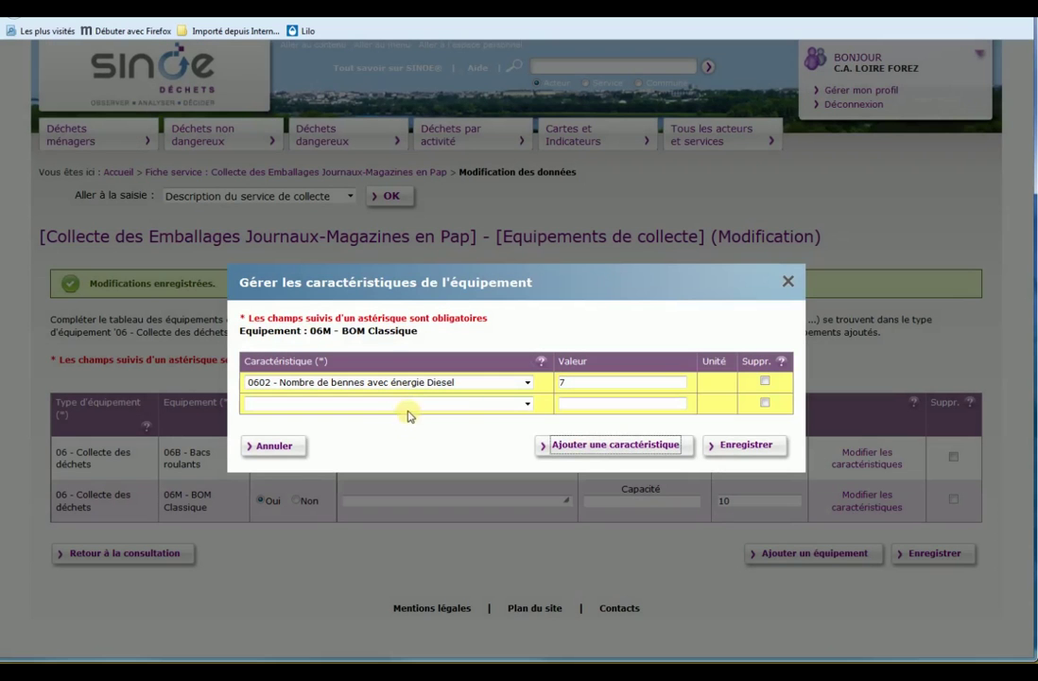
{"action": "left_click", "coordinate": [526, 404]}
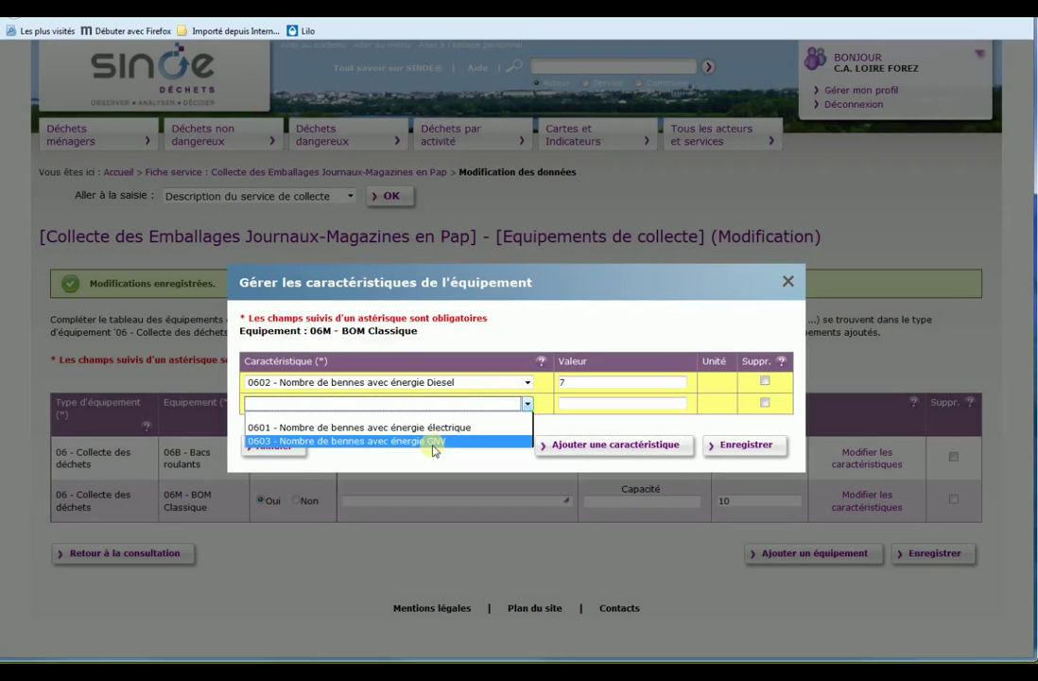
{"action": "left_click", "coordinate": [428, 428]}
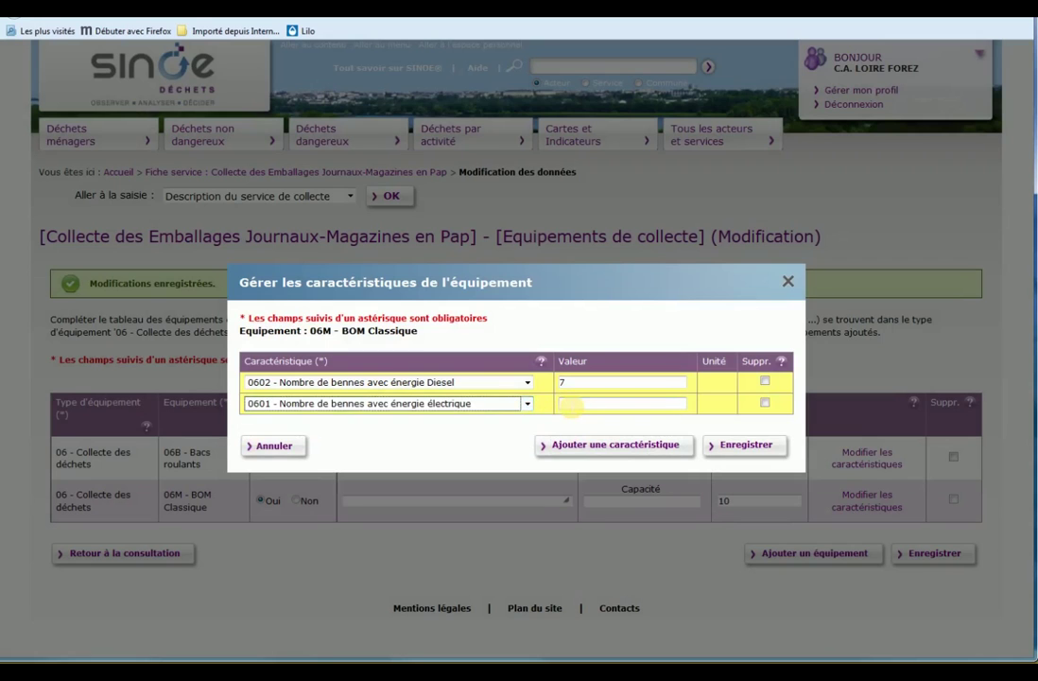
{"action": "left_click", "coordinate": [572, 404]}
{"action": "type", "text": "3"}
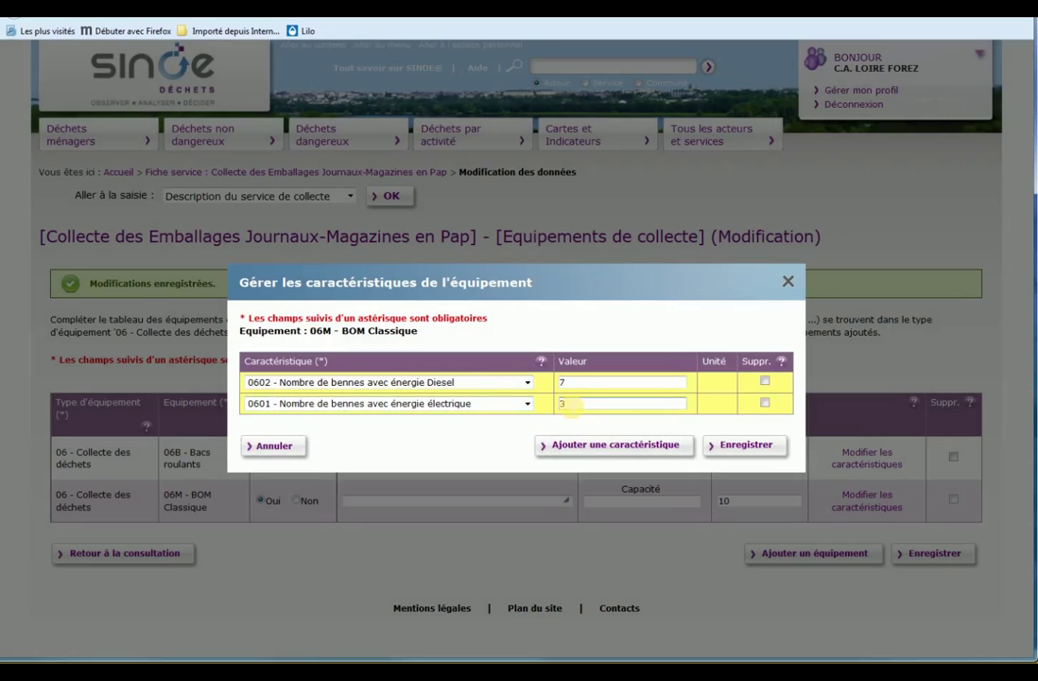
{"action": "left_click", "coordinate": [756, 445]}
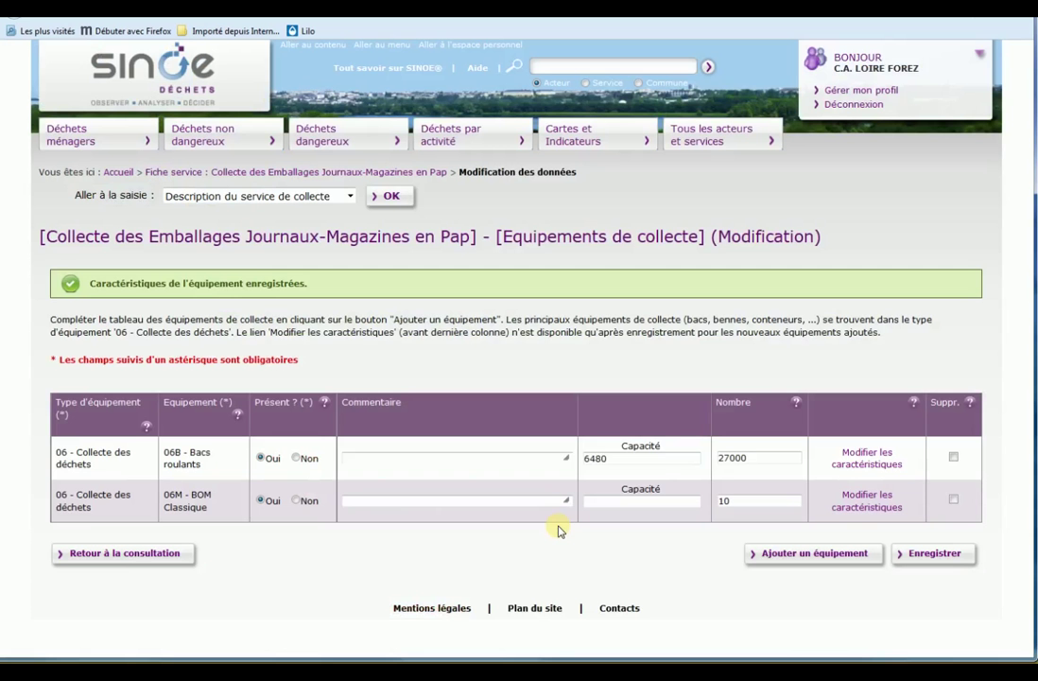
{"action": "left_click", "coordinate": [949, 553]}
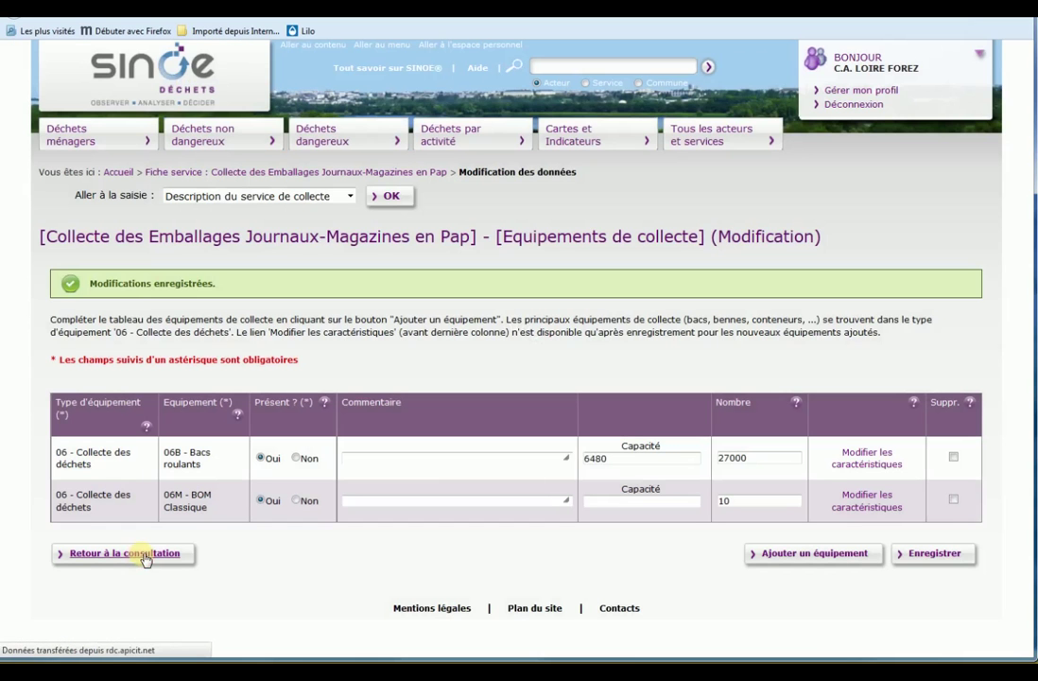
{"action": "left_click", "coordinate": [147, 557]}
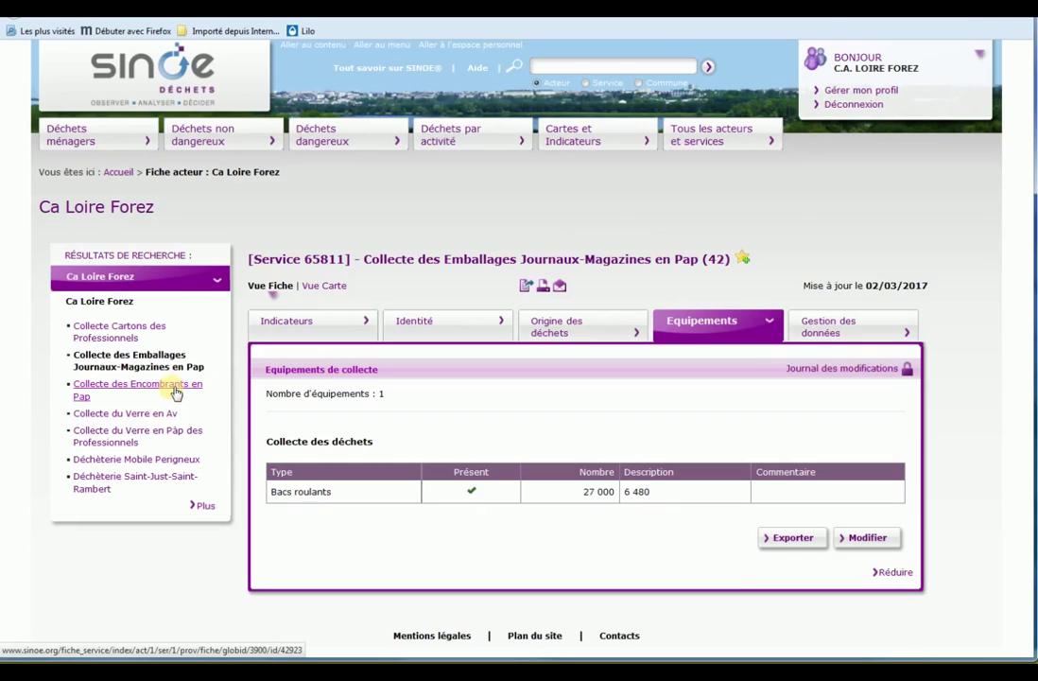
View the identity sheet of Collecte des Encombrants en Pap and the data management section of the Ca Loire Forez actor.
{"action": "left_click", "coordinate": [175, 392]}
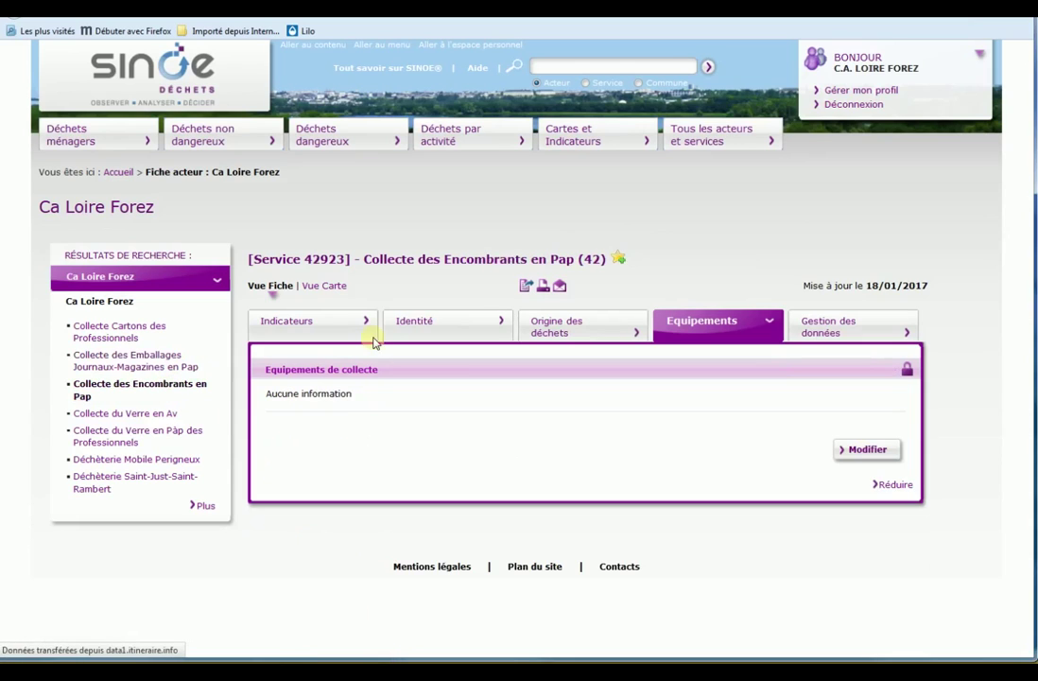
{"action": "left_click", "coordinate": [420, 328]}
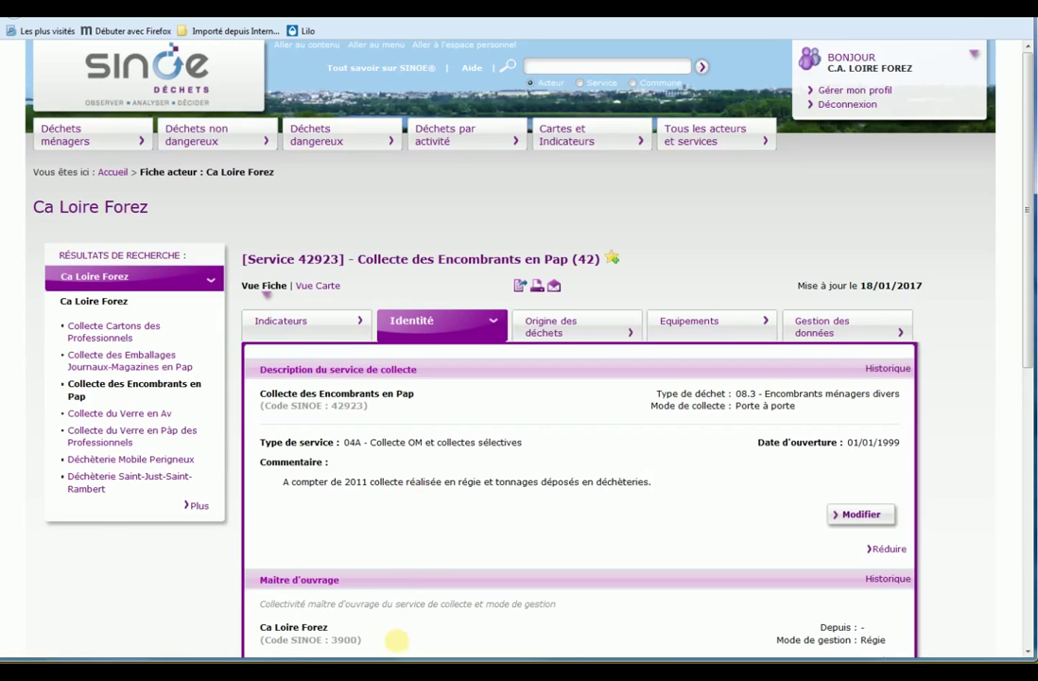
{"action": "left_click", "coordinate": [397, 641]}
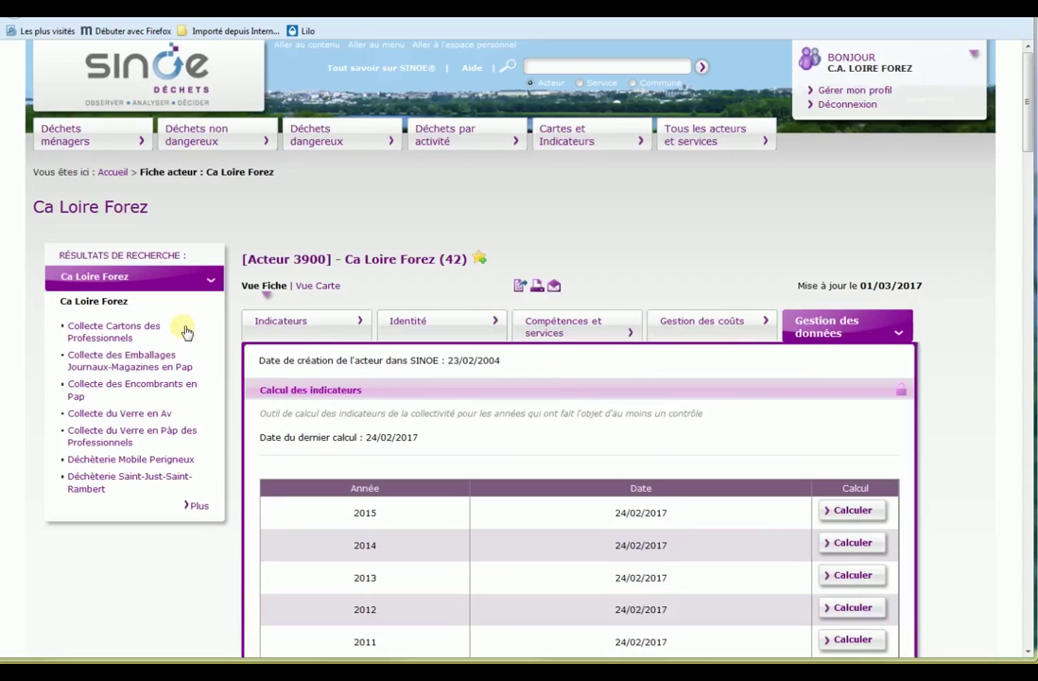
{"action": "left_click", "coordinate": [126, 276]}
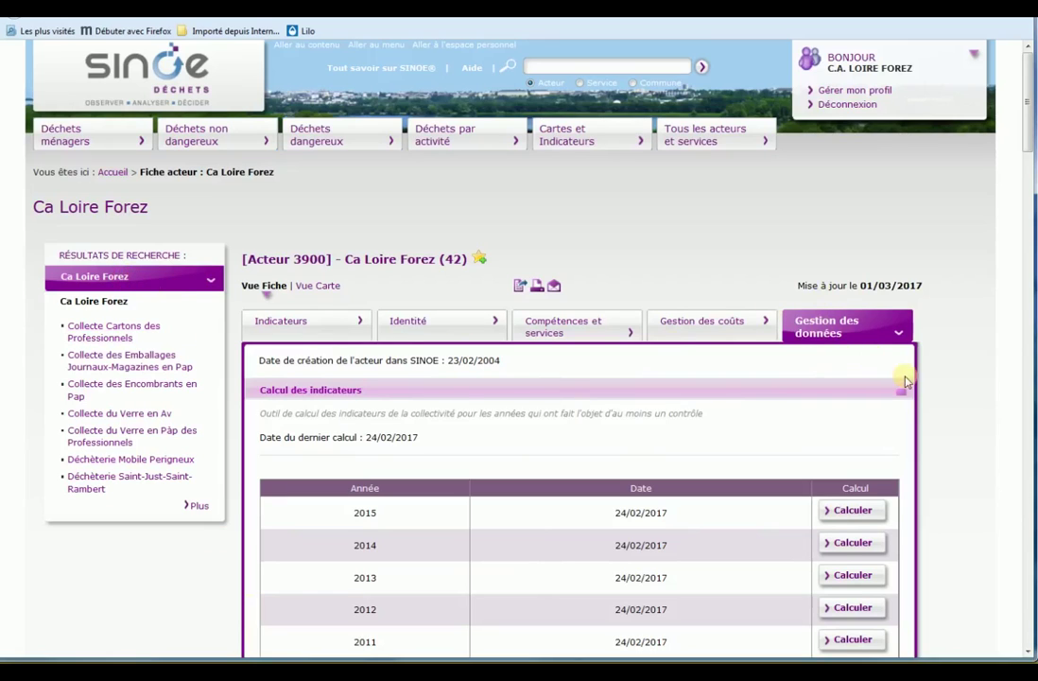
{"action": "scroll", "coordinate": [962, 386], "scroll_direction": "down", "scroll_amount": 1}
{"action": "scroll", "coordinate": [963, 386], "scroll_direction": "down", "scroll_amount": 10}
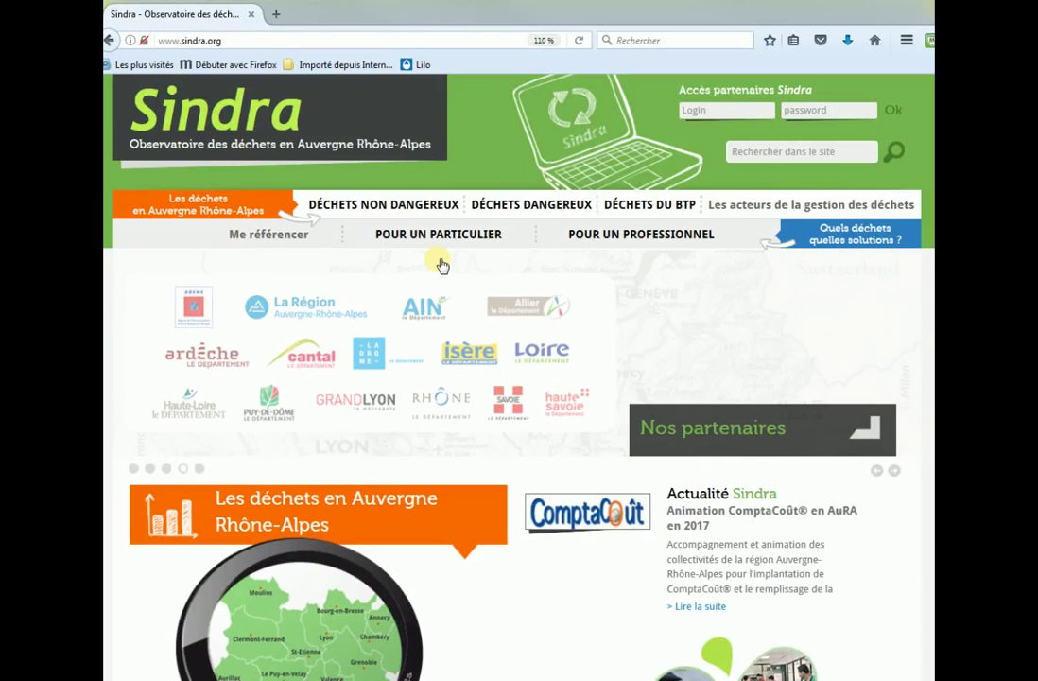
On the Sindra website, open the Guide de saisie pour les collectivités from the Fonctionnement de SINDRA page.
{"action": "mouse_move", "coordinate": [432, 213]}
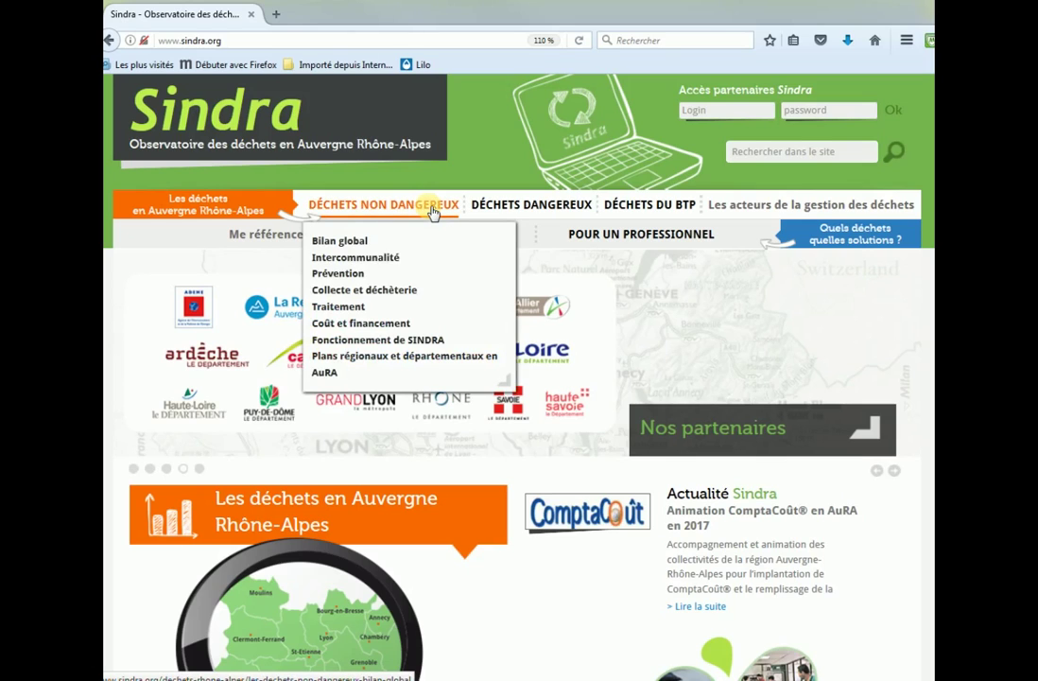
{"action": "left_click", "coordinate": [413, 340]}
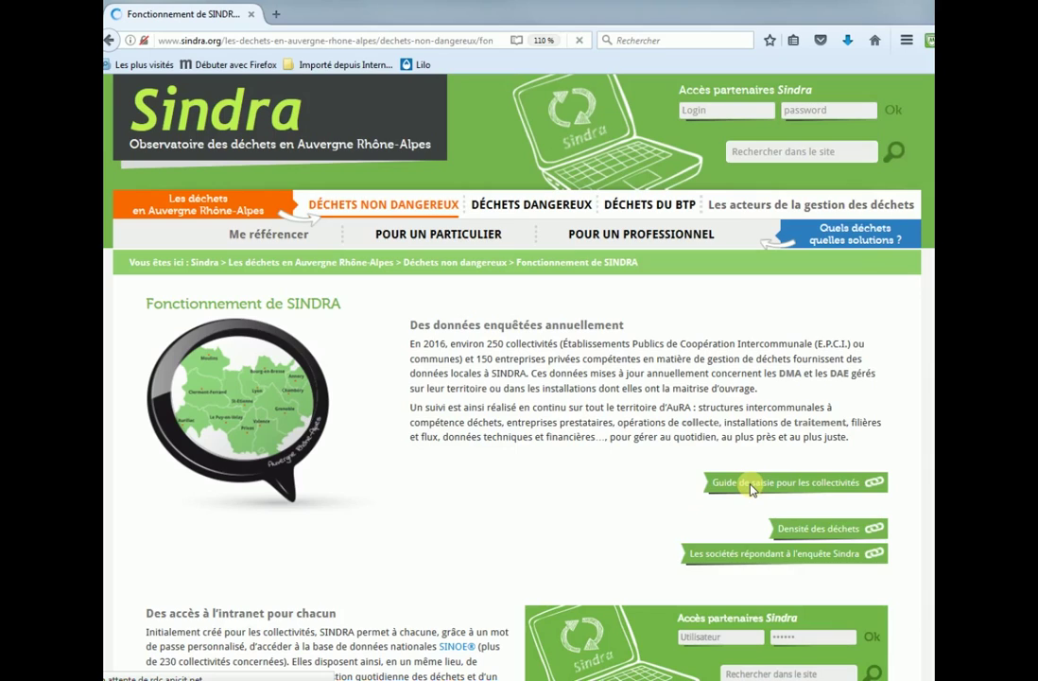
{"action": "left_click", "coordinate": [749, 484]}
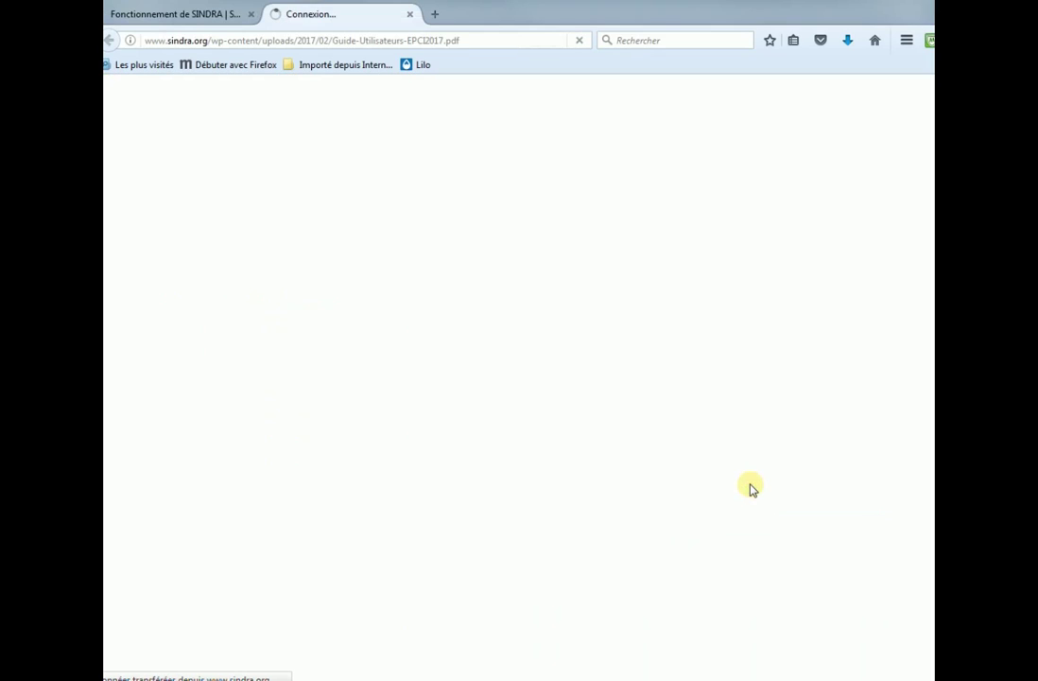